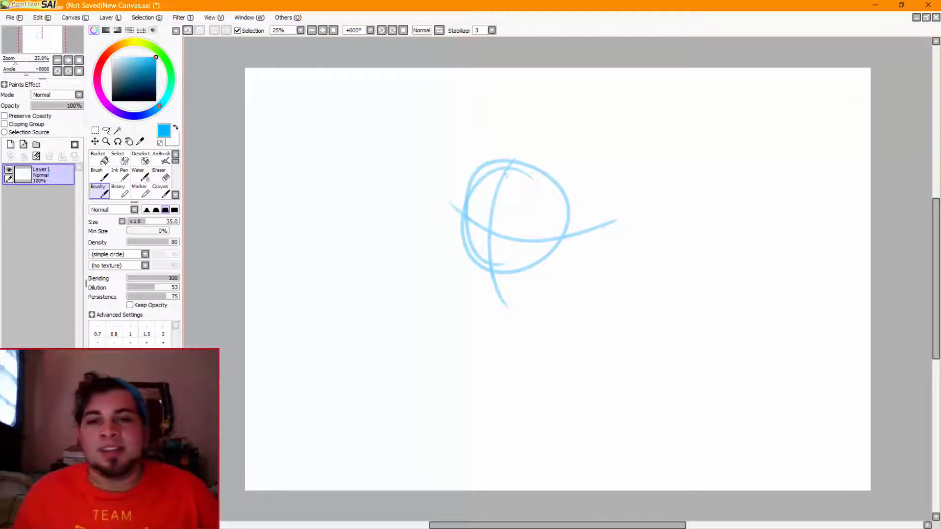
Sketch longer curved vertical and horizontal guide lines over the head circle
mouse_move(514, 157)
mouse_down()
mouse_move(488, 226)
mouse_move(507, 349)
mouse_up()
drag(447, 198, 594, 246)
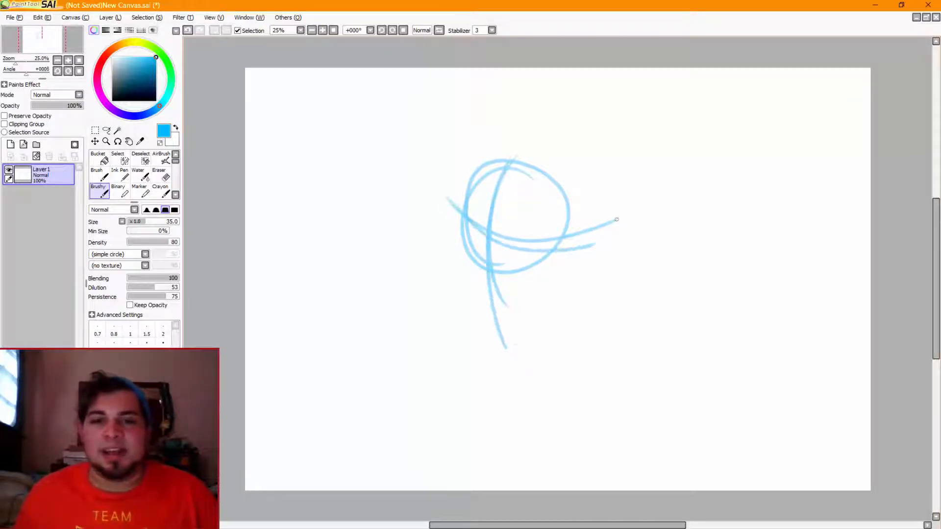
key(ctrl+z)
drag(432, 201, 610, 222)
drag(503, 156, 506, 347)
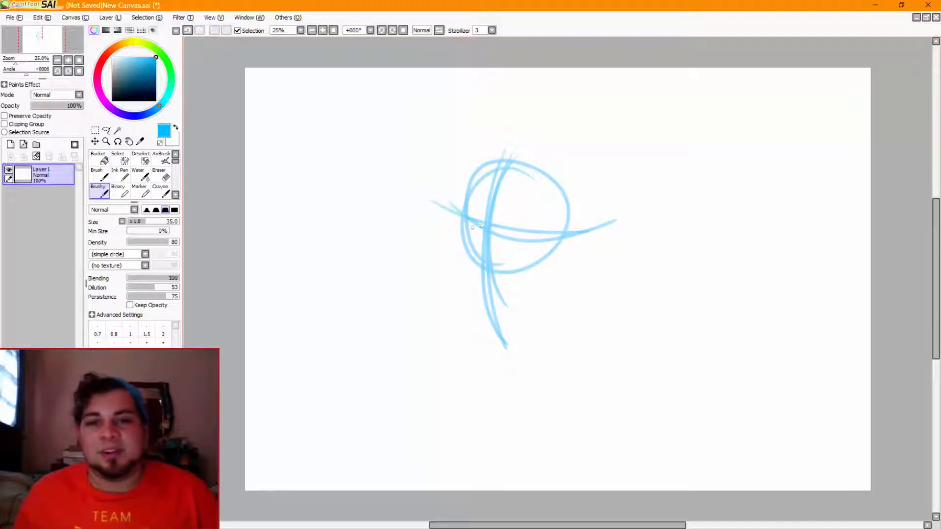
Try several direction lines, one with an arrowhead, extending outward and to the left from where the head's guide lines cross
drag(469, 236, 409, 262)
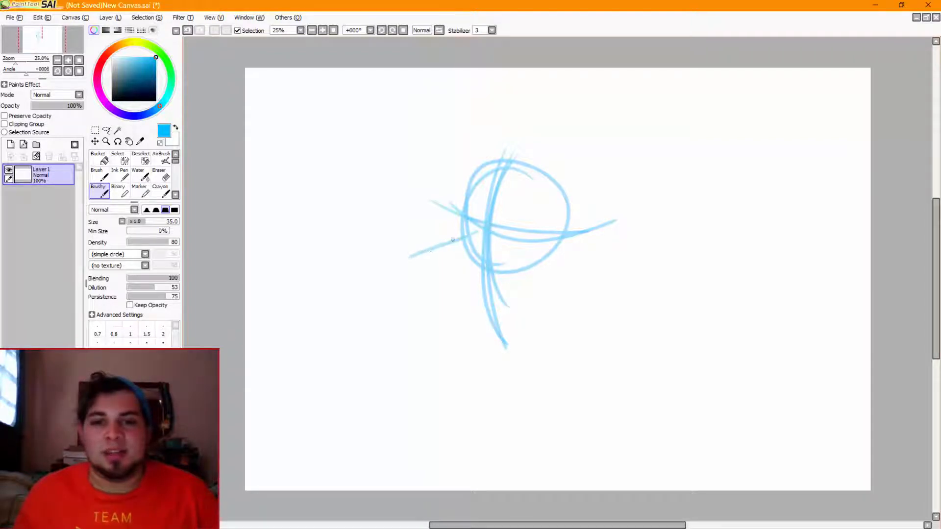
key(ctrl+z)
drag(466, 229, 374, 234)
key(ctrl+z)
mouse_move(478, 224)
mouse_down()
mouse_move(381, 209)
mouse_move(394, 225)
mouse_up()
key(ctrl+z)
key(ctrl+z)
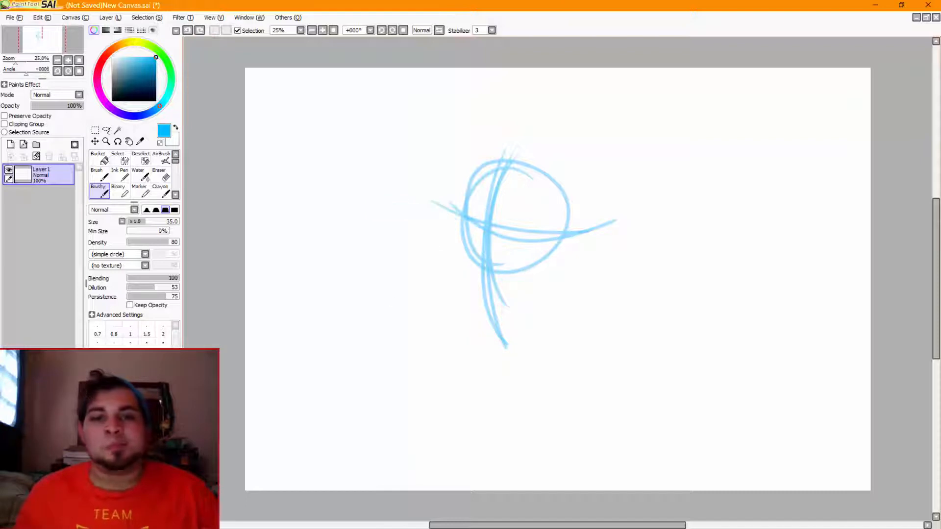
mouse_move(478, 230)
mouse_down()
mouse_move(396, 280)
mouse_move(429, 276)
mouse_up()
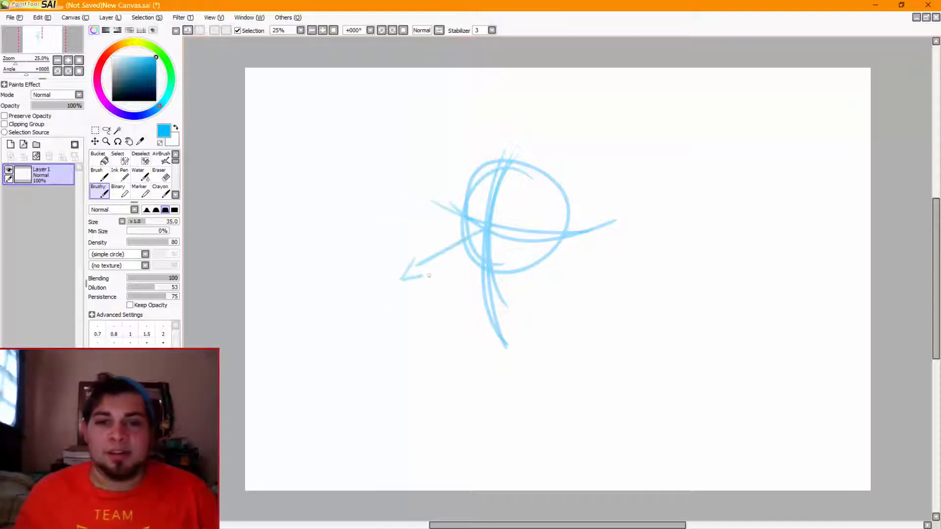
key(ctrl+z)
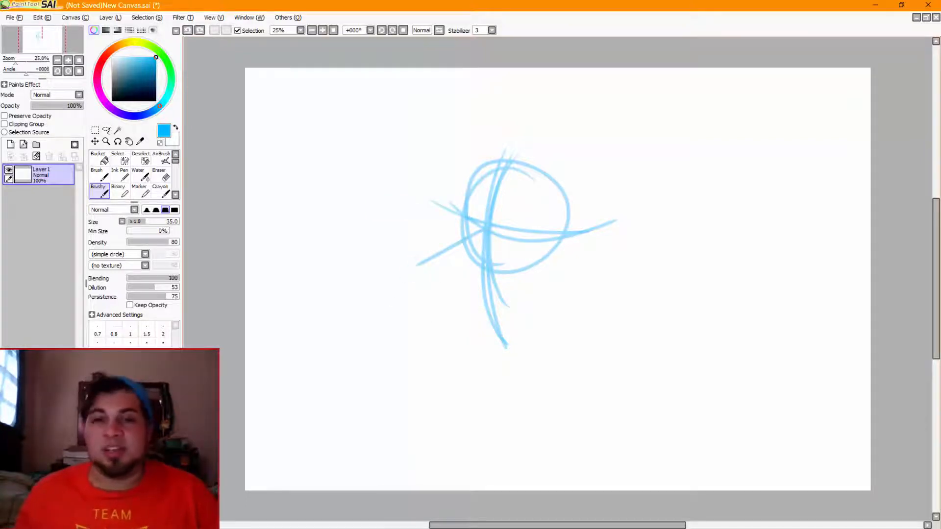
Undo all strokes of the head sketch, including its circle, until the canvas is blank
key(ctrl+z)
key(ctrl+z)
key(ctrl+z)
key(ctrl+z)
key(ctrl+z)
key(ctrl+z)
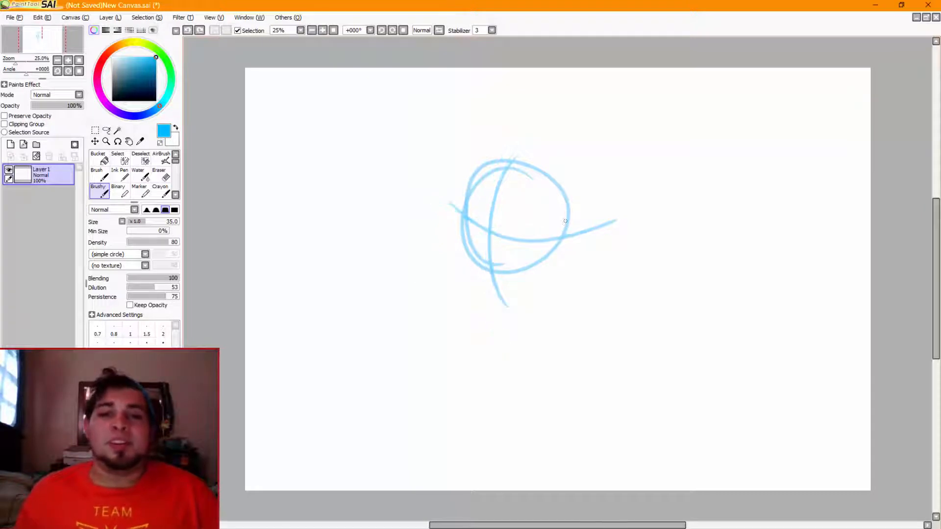
key(ctrl+z)
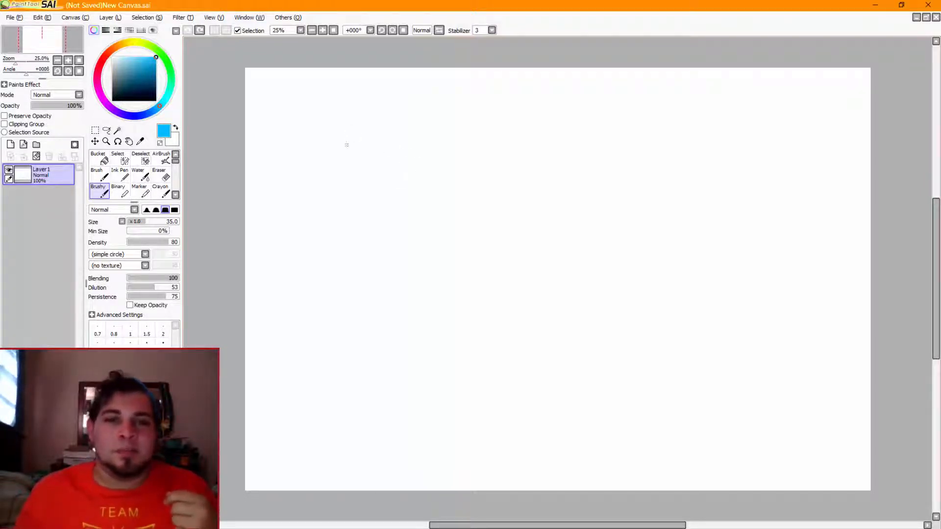
Draw a light blue circle in the upper-left area of the canvas with a straight vertical centre line through it
mouse_move(360, 117)
mouse_down()
mouse_move(350, 123)
mouse_move(368, 132)
mouse_move(356, 105)
mouse_move(402, 151)
mouse_move(307, 172)
mouse_up()
key(ctrl+z)
key(ctrl+z)
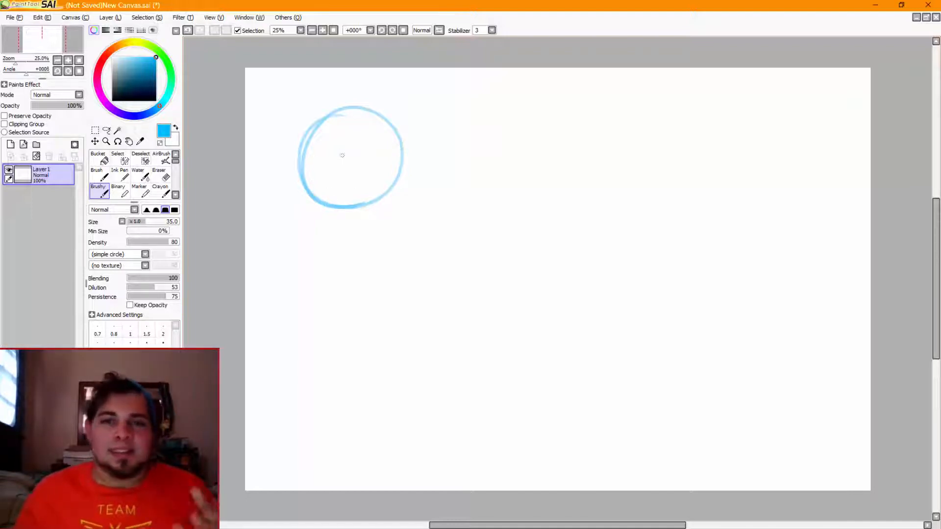
drag(347, 97, 351, 246)
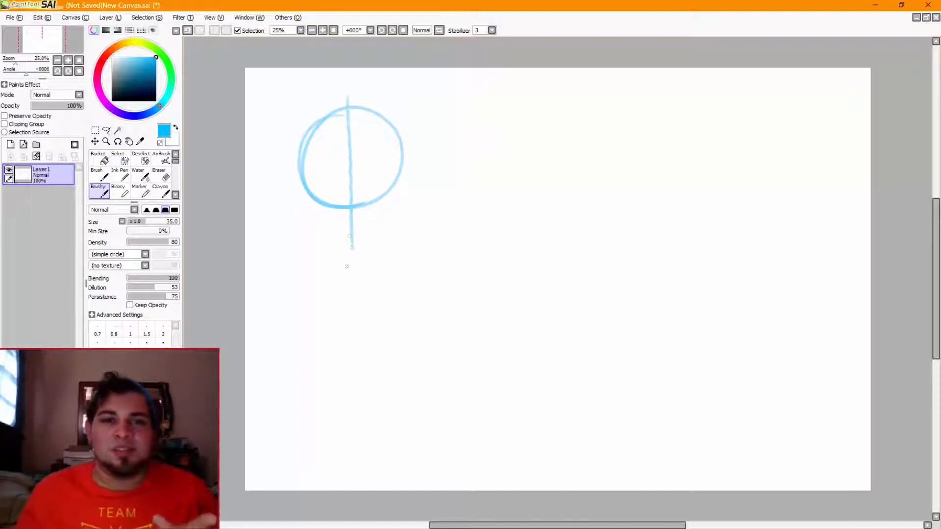
key(ctrl+z)
drag(348, 96, 354, 251)
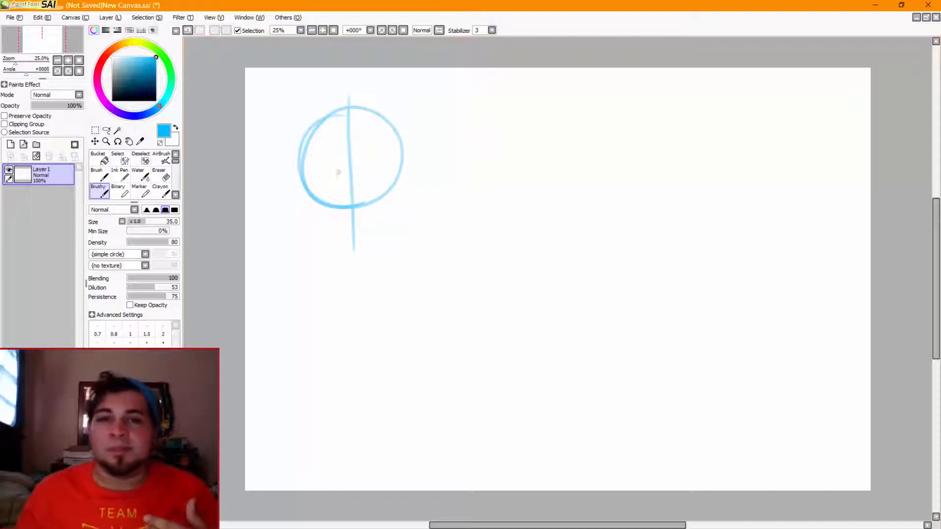
Try horizontal guide lines across the circle one at a time, varying them between arched, sagging and straight
drag(289, 156, 409, 145)
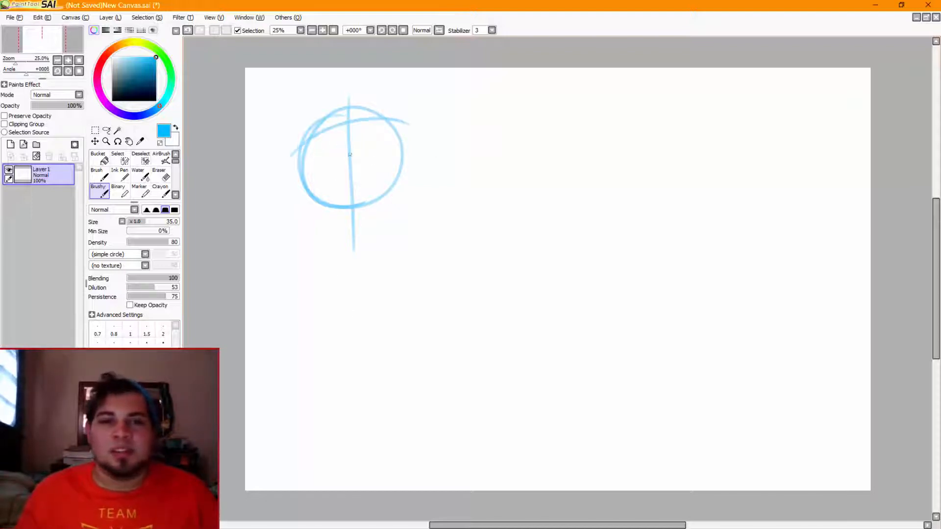
key(ctrl+z)
drag(286, 150, 431, 146)
key(ctrl+z)
drag(294, 166, 422, 179)
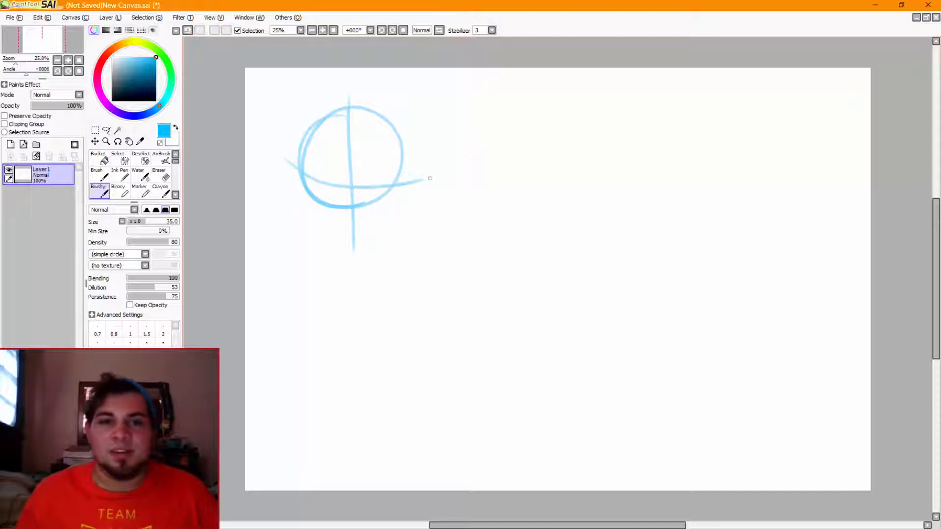
key(ctrl+z)
drag(282, 175, 426, 177)
key(ctrl+z)
drag(284, 175, 429, 174)
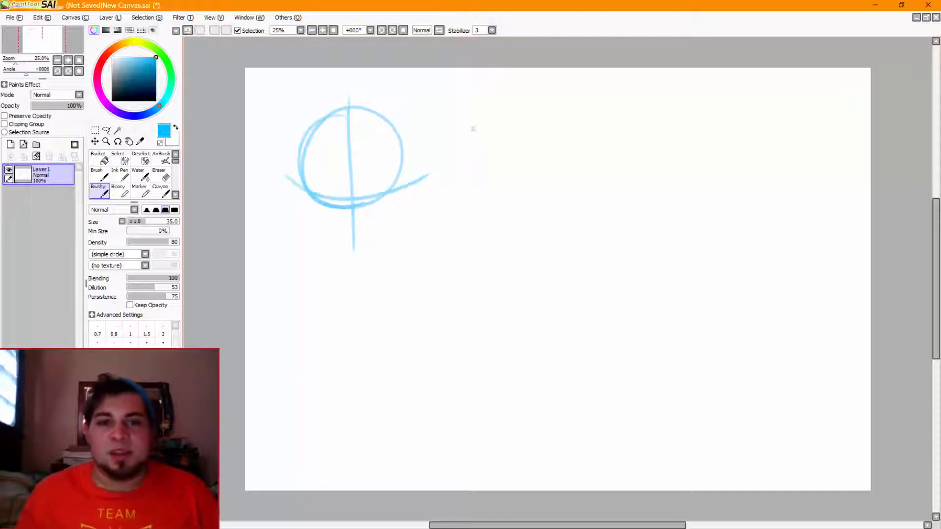
key(ctrl+z)
drag(274, 168, 422, 160)
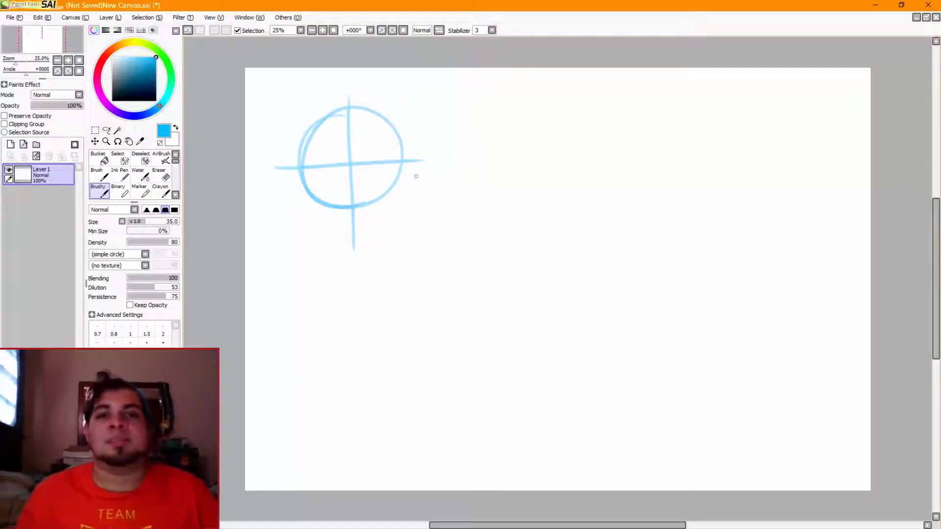
key(ctrl+z)
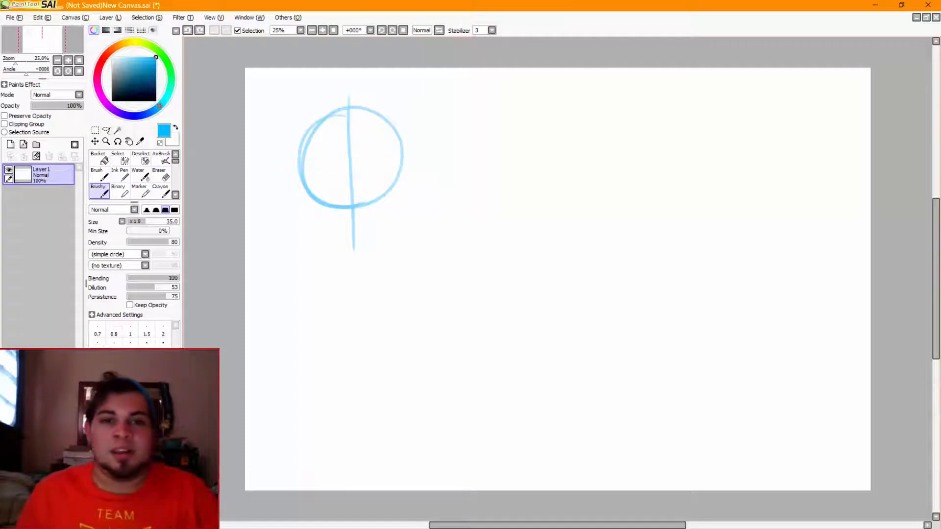
mouse_move(288, 160)
mouse_down()
mouse_move(347, 125)
mouse_move(437, 139)
mouse_up()
key(ctrl+z)
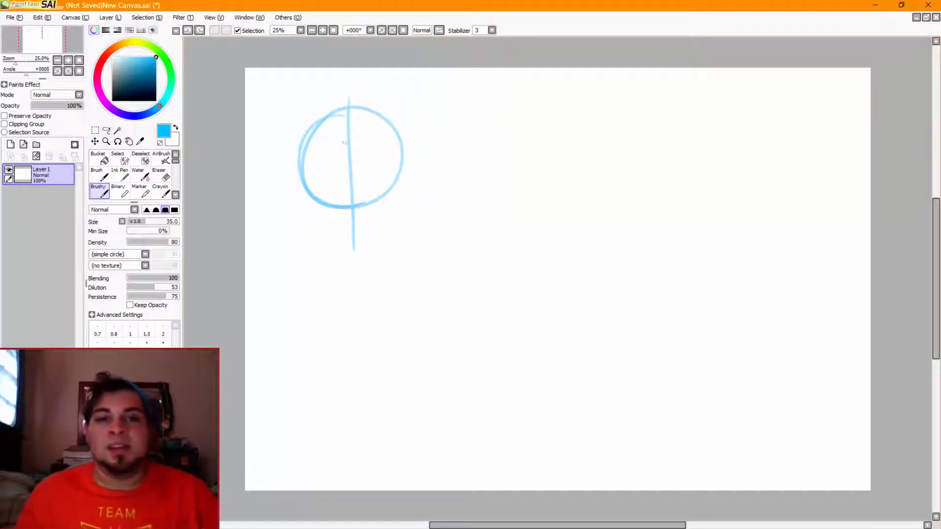
Try a second vertical stroke over the circle's centre line, and undo both vertical lines
drag(348, 96, 361, 272)
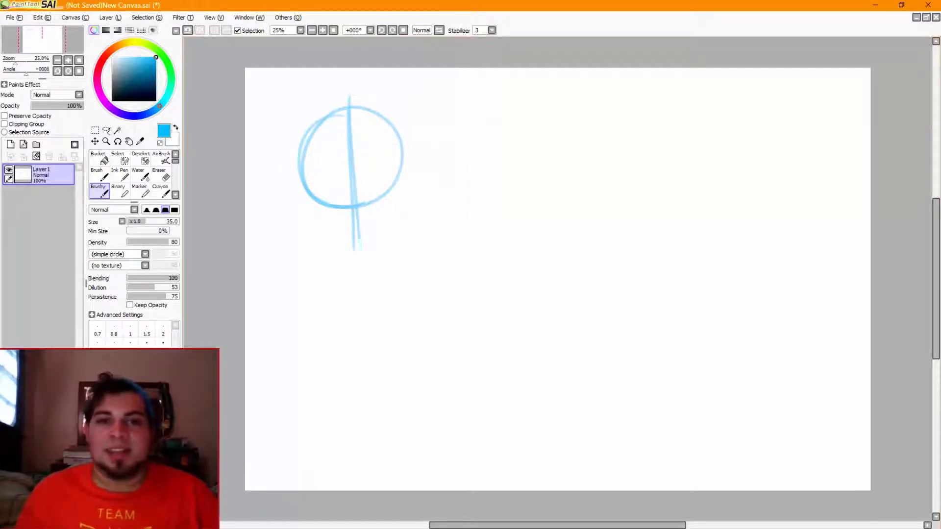
key(ctrl+z)
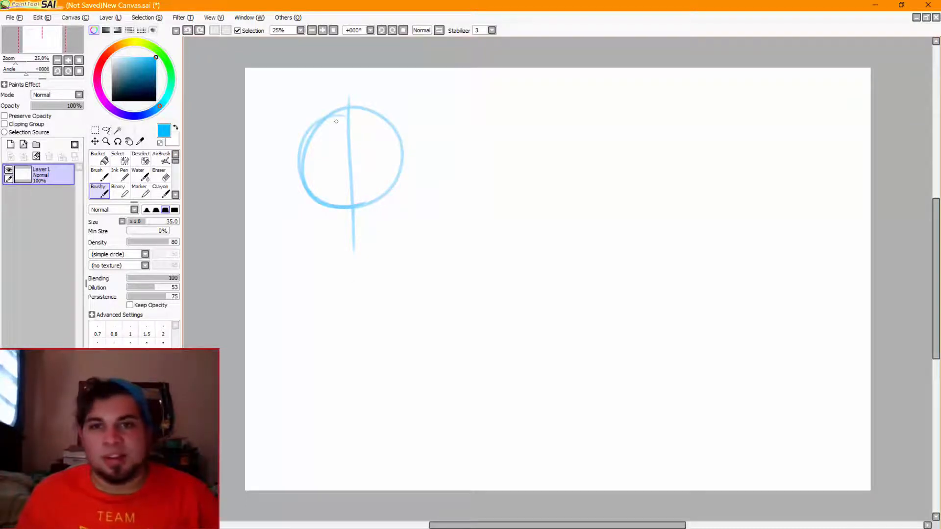
key(ctrl+z)
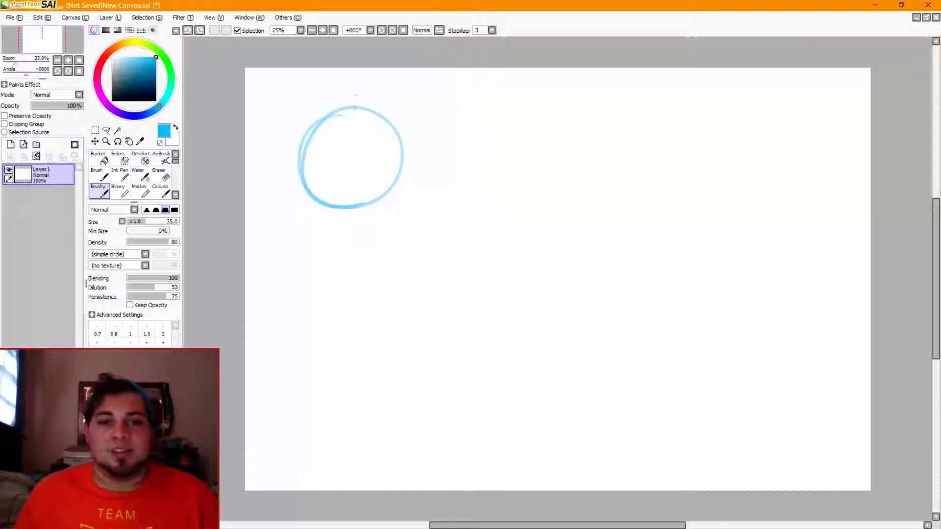
Try a vertical guide line bowed to the left and a sagging horizontal guide line on the circle
drag(358, 91, 344, 242)
key(ctrl+z)
drag(359, 90, 349, 244)
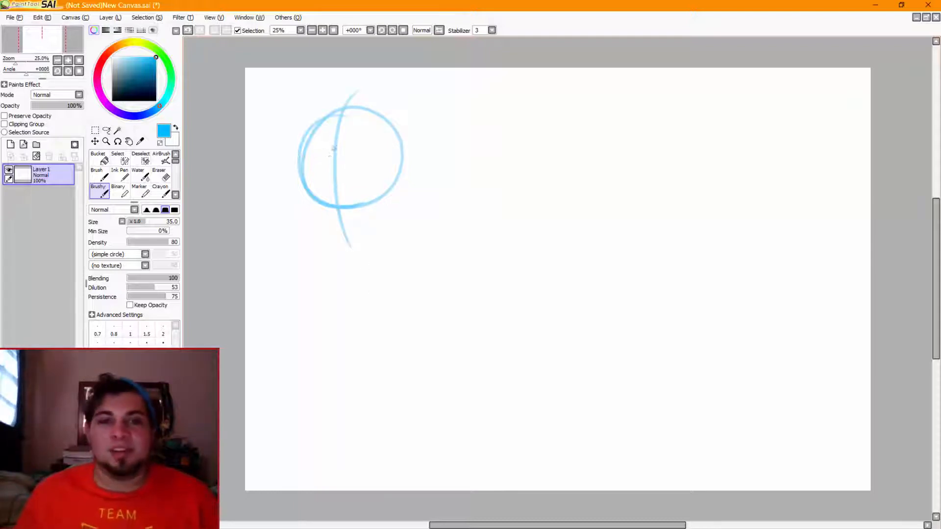
key(ctrl+z)
mouse_move(361, 93)
mouse_down()
mouse_move(335, 156)
mouse_move(347, 233)
mouse_up()
drag(288, 137, 403, 172)
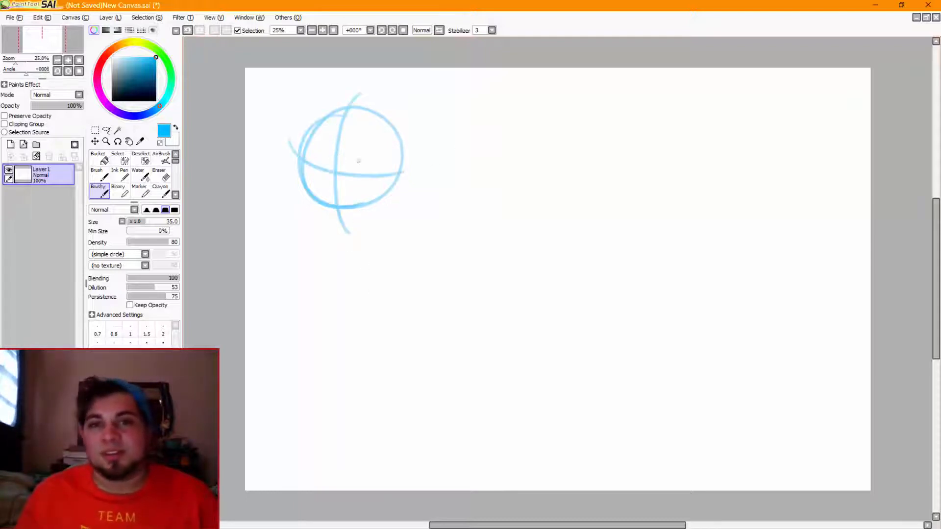
key(ctrl+z)
key(ctrl+z)
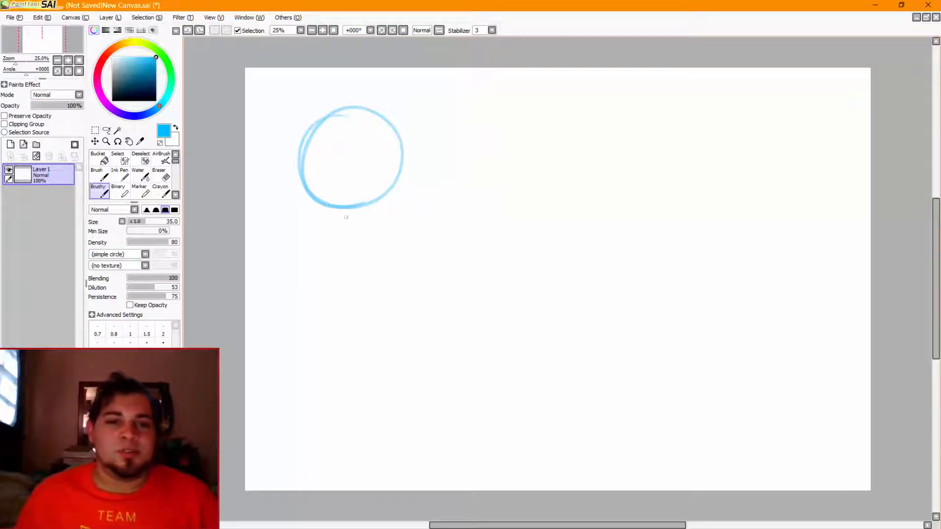
Remove the single circle and draw nine separate light blue circles in a three-by-three grid across the canvas
key(ctrl+z)
mouse_move(348, 120)
mouse_down()
mouse_move(346, 201)
mouse_move(314, 179)
mouse_move(321, 136)
mouse_move(372, 115)
mouse_up()
key(ctrl+z)
key(ctrl+z)
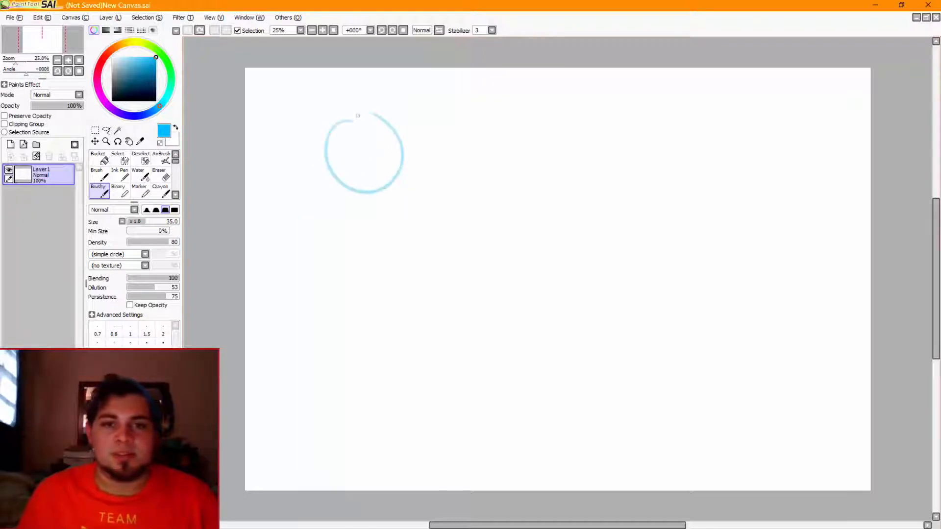
mouse_move(514, 115)
mouse_down()
mouse_move(485, 168)
mouse_move(533, 109)
mouse_up()
mouse_move(720, 115)
mouse_down()
mouse_move(716, 180)
mouse_move(700, 107)
mouse_up()
drag(373, 248, 360, 247)
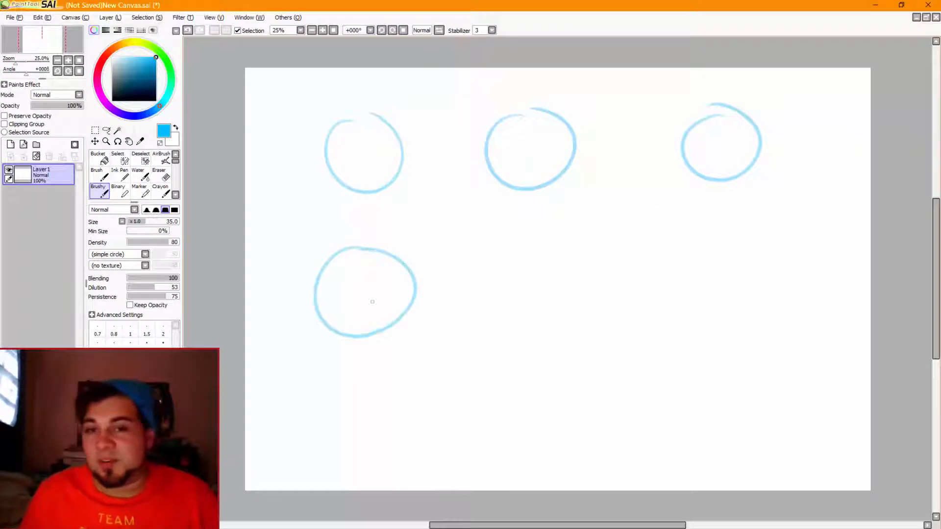
drag(539, 248, 561, 264)
drag(718, 248, 730, 252)
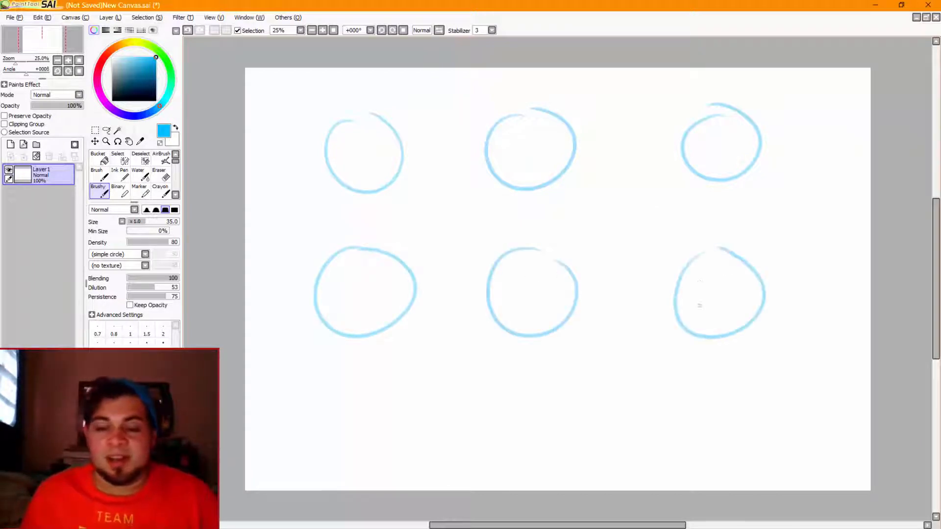
drag(372, 383, 380, 385)
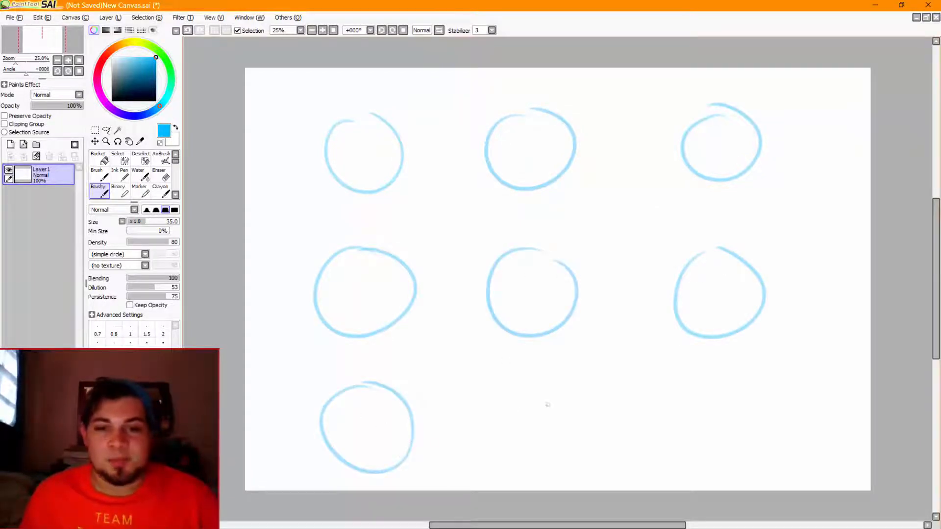
drag(538, 383, 571, 390)
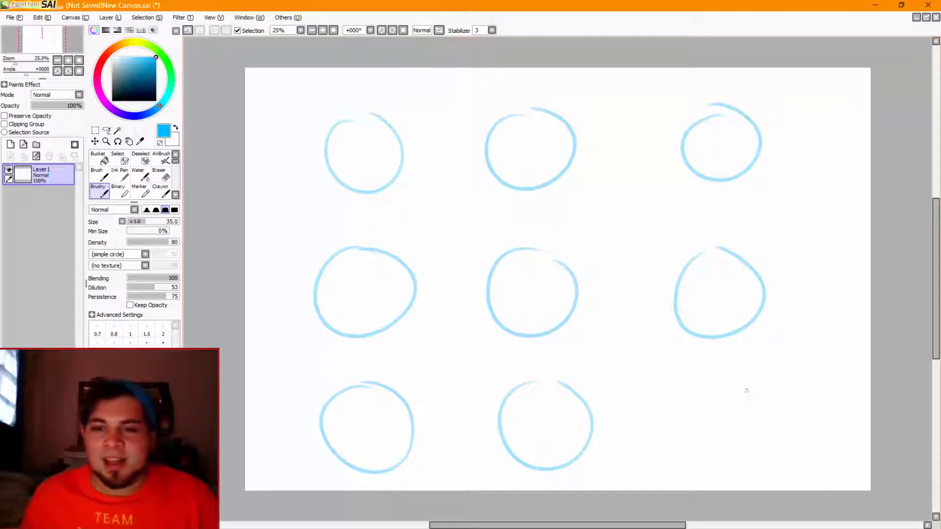
drag(746, 391, 754, 387)
Transform the layer to shrink the grid of nine circles slightly and shift it up on the canvas
click(95, 130)
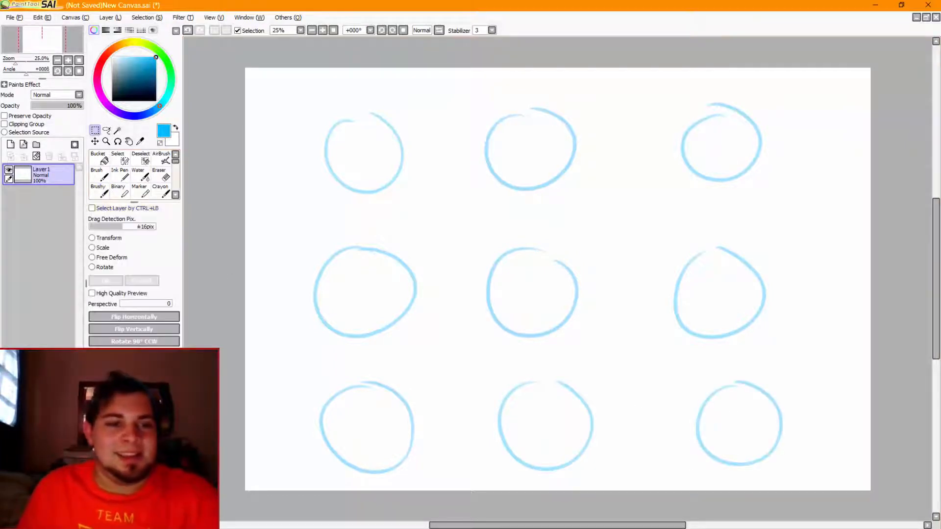
key(ctrl+t)
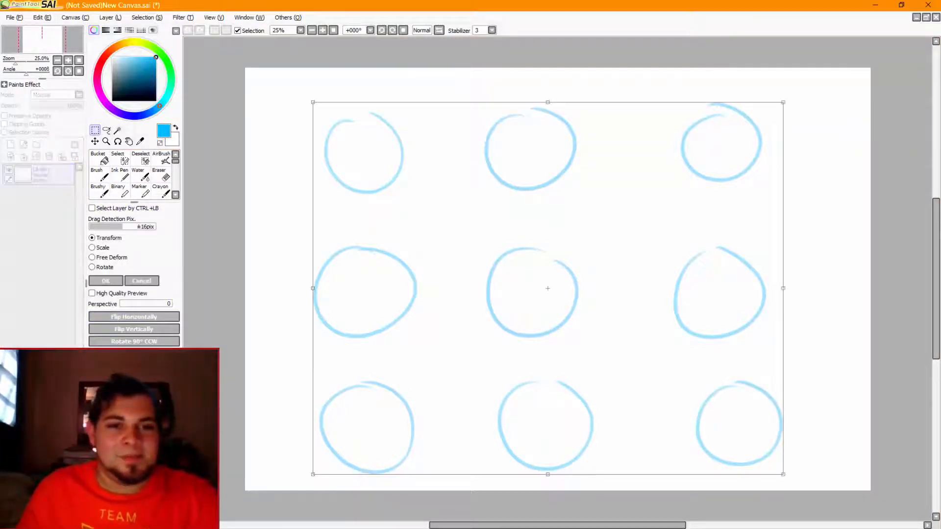
drag(313, 474, 351, 444)
drag(421, 382, 401, 380)
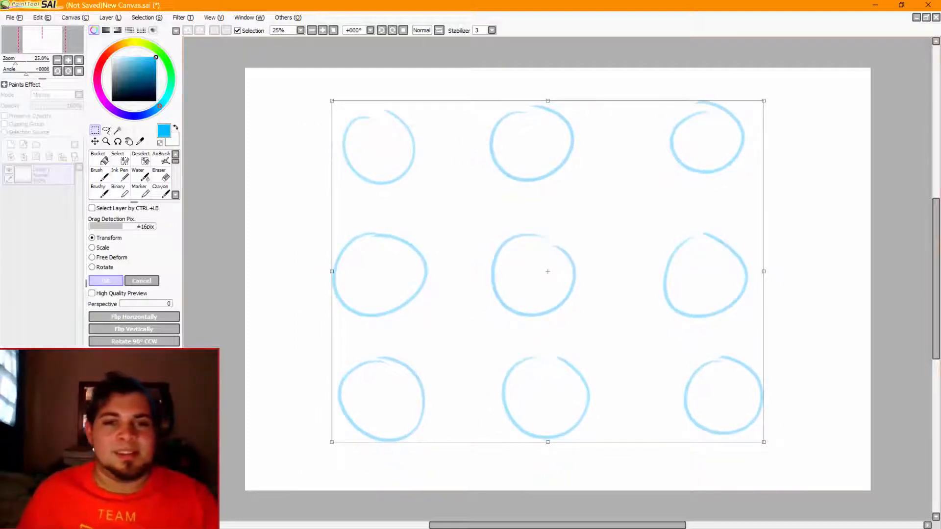
click(106, 281)
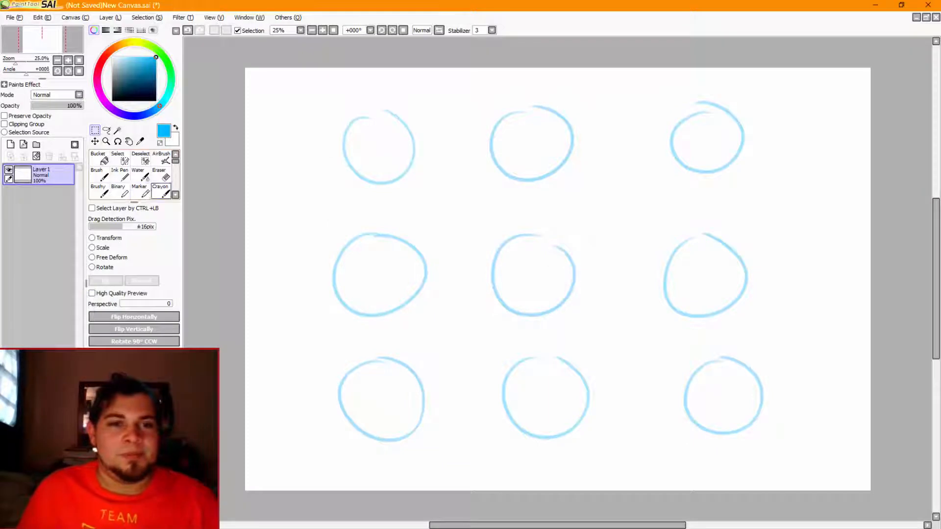
With the Brushy brush, draw a straight vertical guide line through the centre circle and outward-placed slanted or curved ones on the four corner circles
click(100, 192)
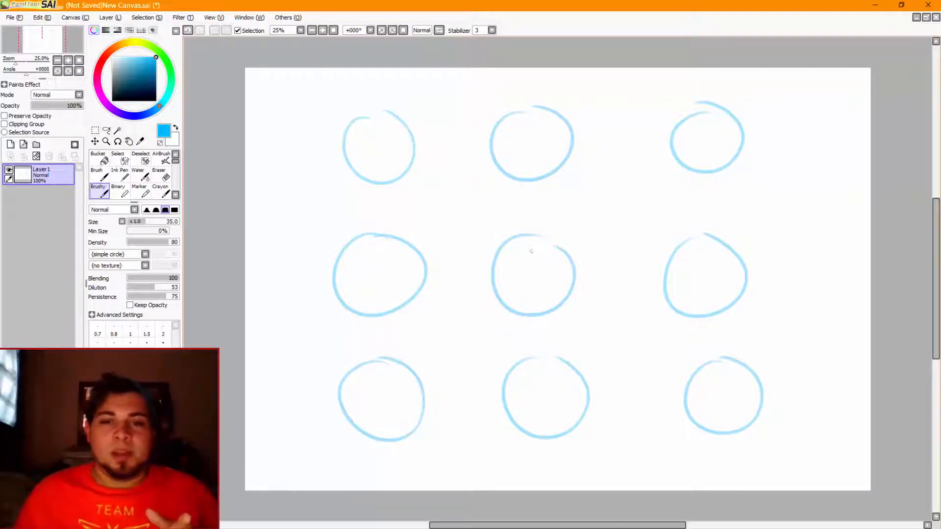
drag(528, 226, 538, 338)
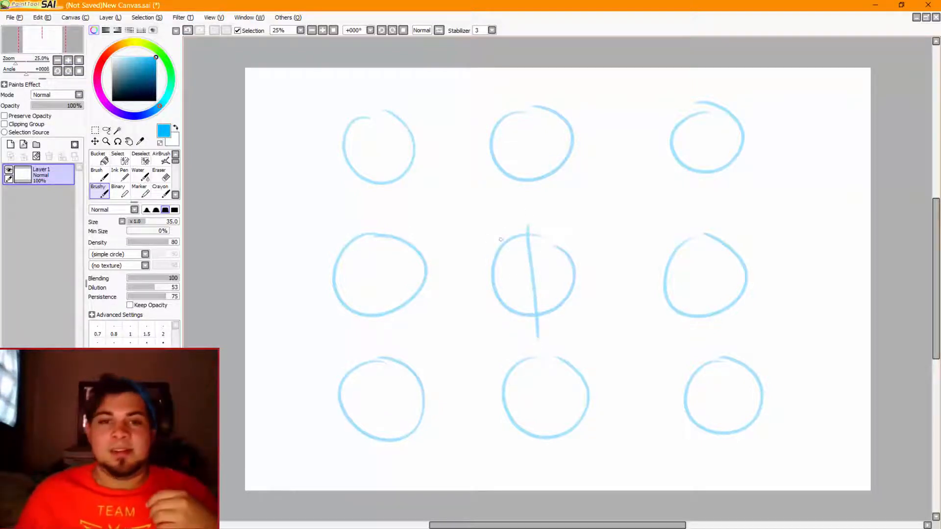
drag(386, 101, 370, 218)
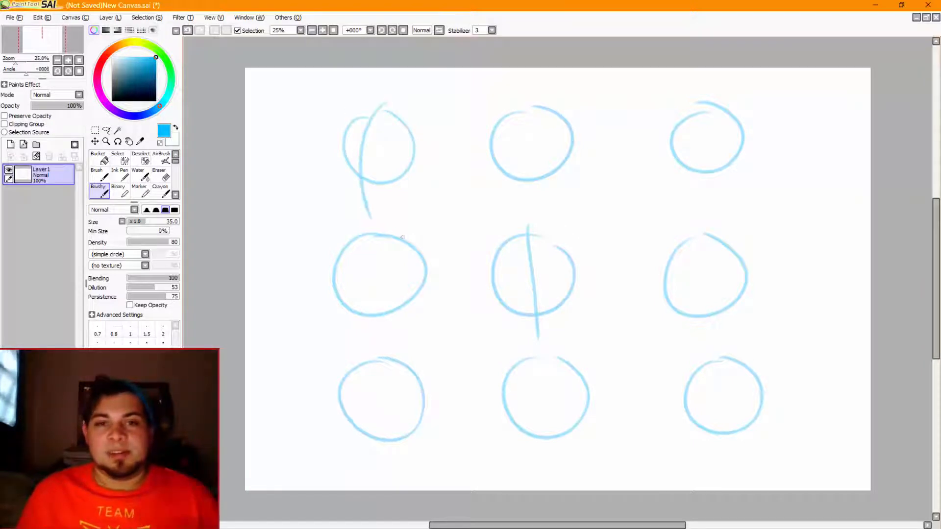
drag(706, 105, 719, 185)
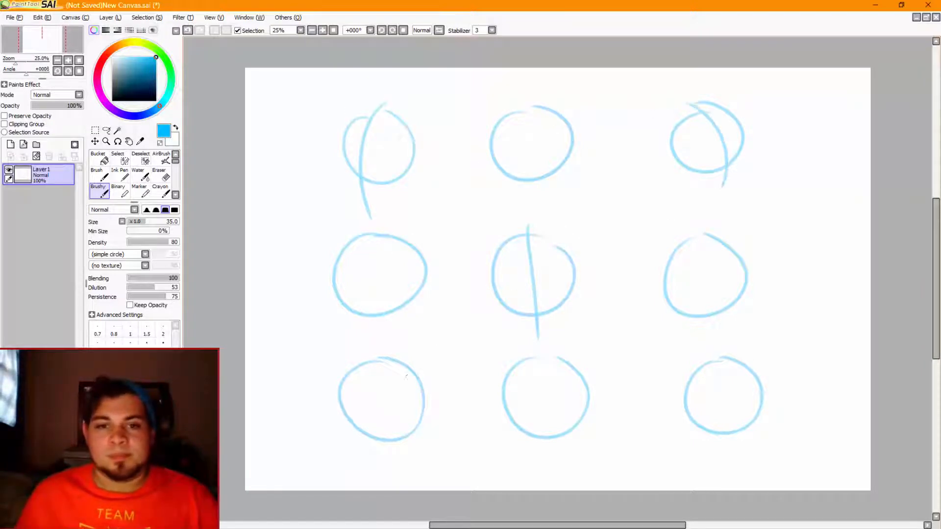
drag(363, 363, 429, 450)
drag(763, 352, 721, 432)
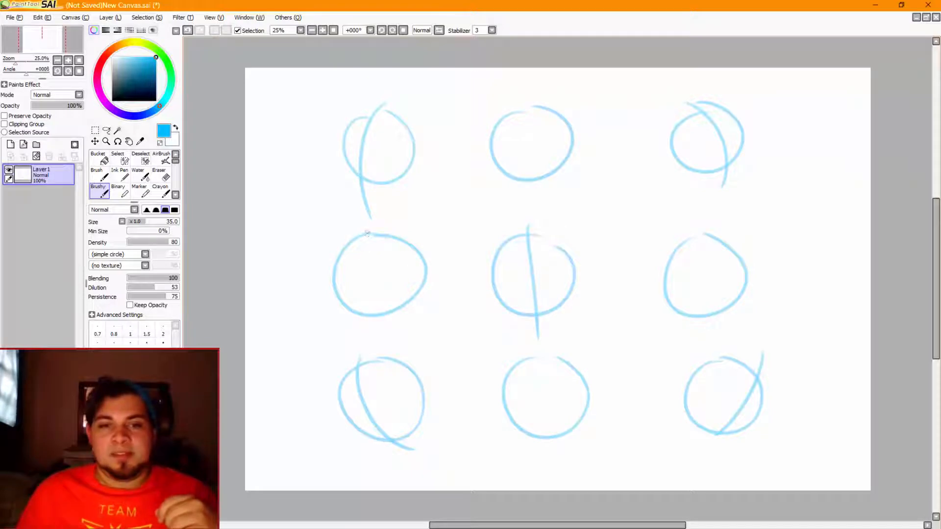
Draw a left-bowed vertical guide line on the middle-row left circle and a straight one through the top-row middle circle
drag(367, 234, 365, 336)
key(ctrl+z)
drag(364, 234, 367, 328)
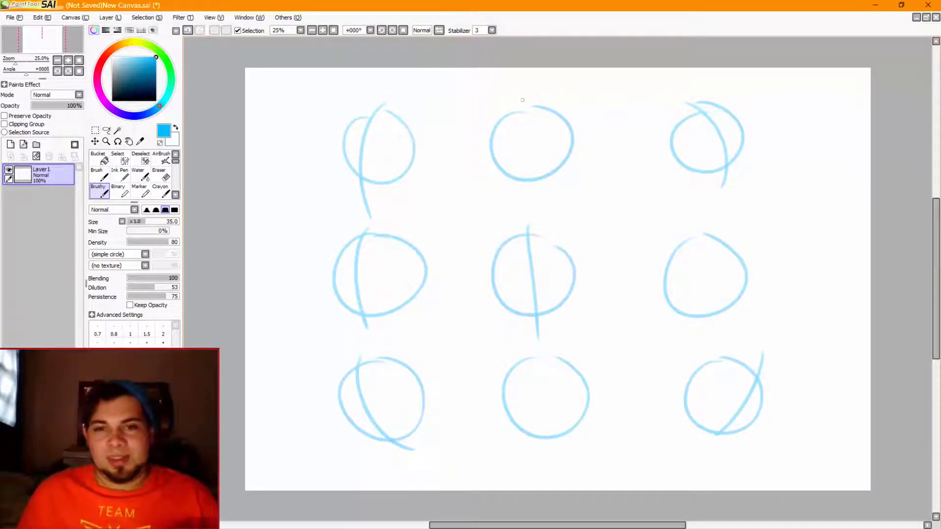
drag(522, 100, 525, 191)
key(ctrl+z)
drag(525, 95, 527, 204)
key(ctrl+z)
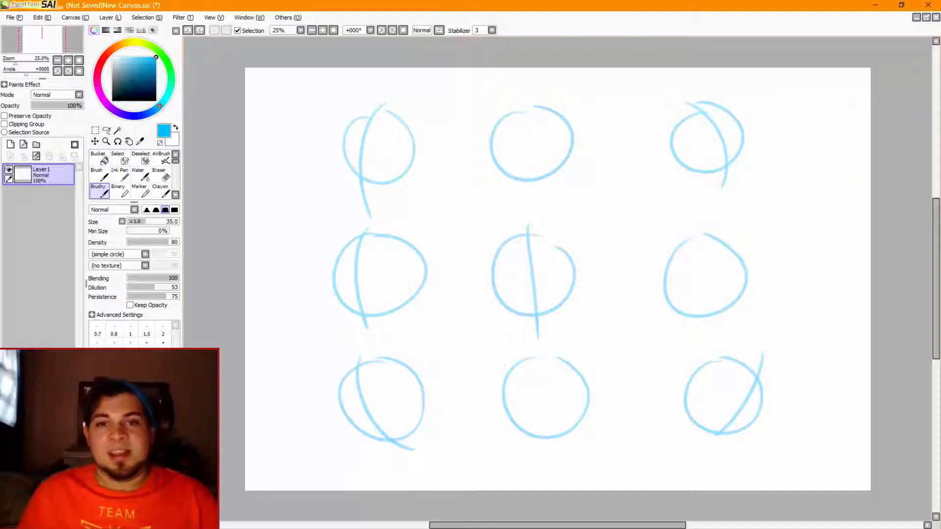
drag(530, 100, 532, 201)
Draw a straight vertical guide line through the bottom-row middle circle and a right-bowed one on the middle-row right circle
drag(537, 345, 539, 444)
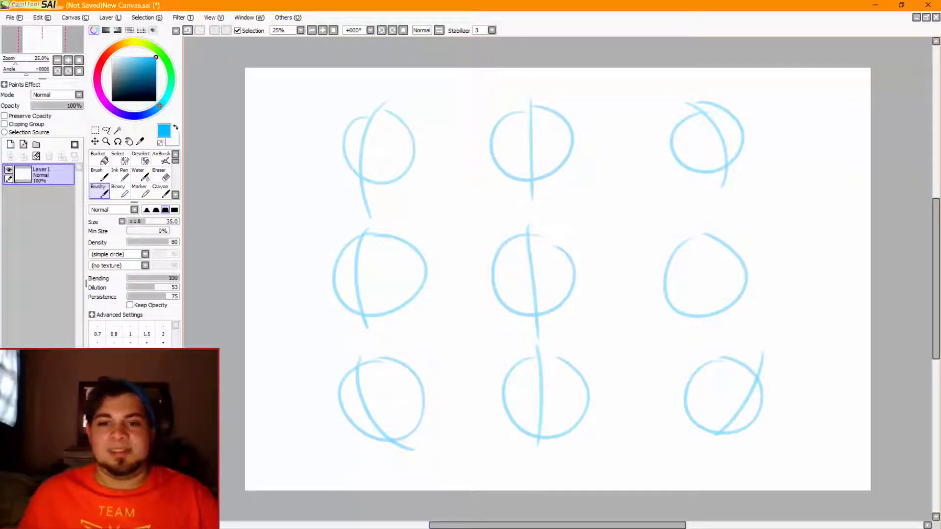
key(ctrl+z)
drag(538, 353, 540, 466)
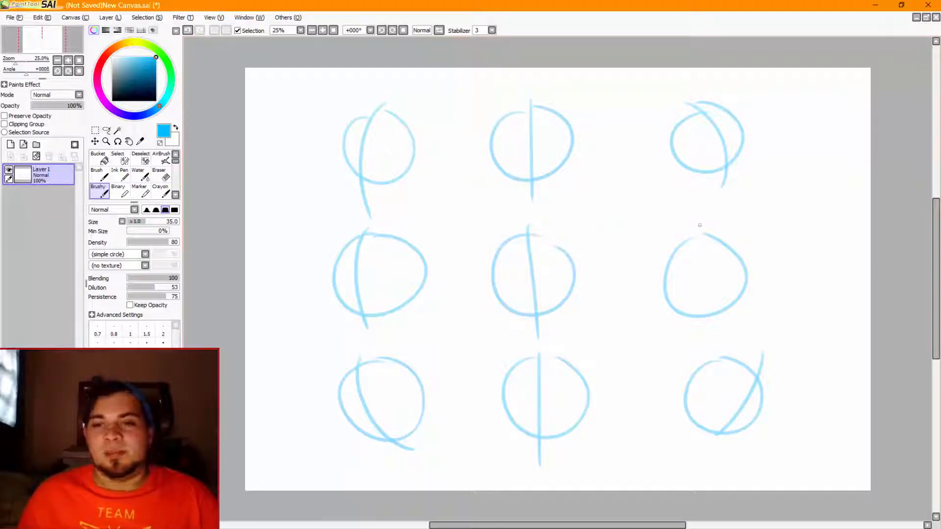
drag(700, 225, 714, 323)
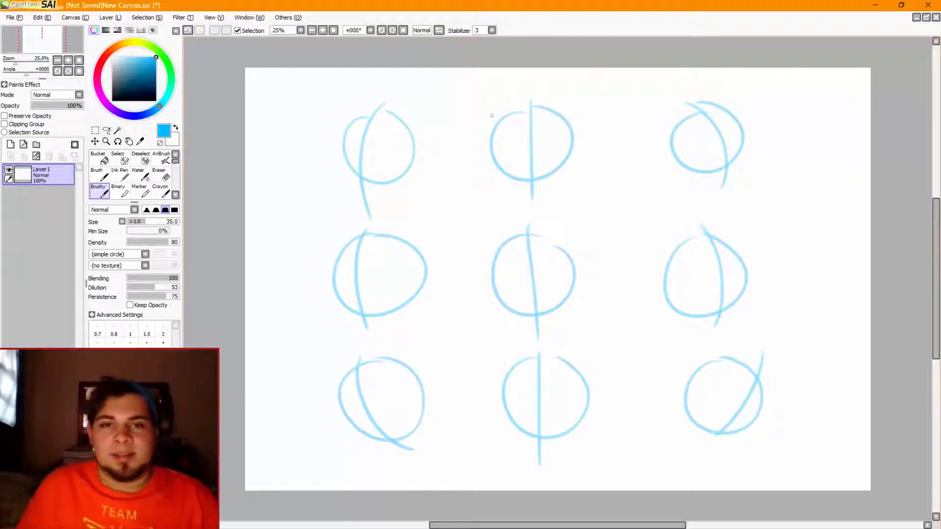
Handwrite the labels UL, N and UR beside the three circles of the top row, from left to right
drag(406, 98, 411, 95)
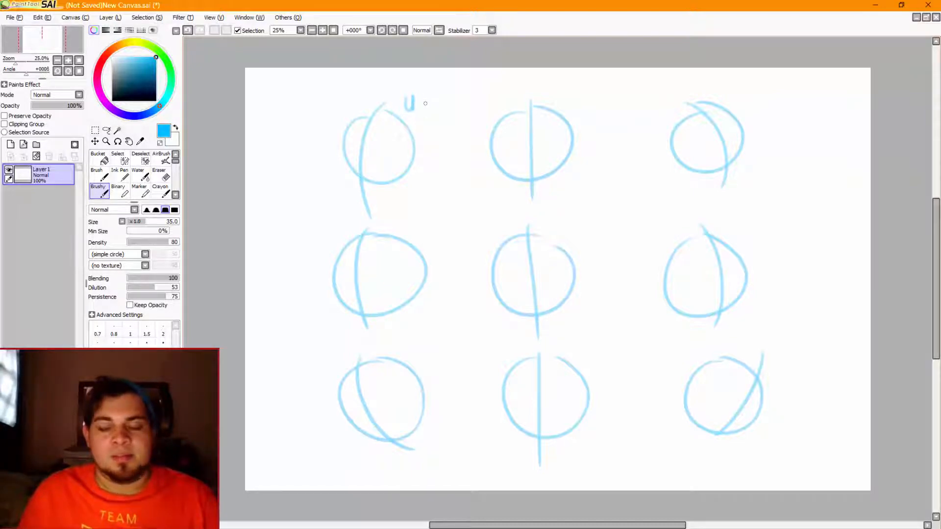
drag(421, 96, 428, 104)
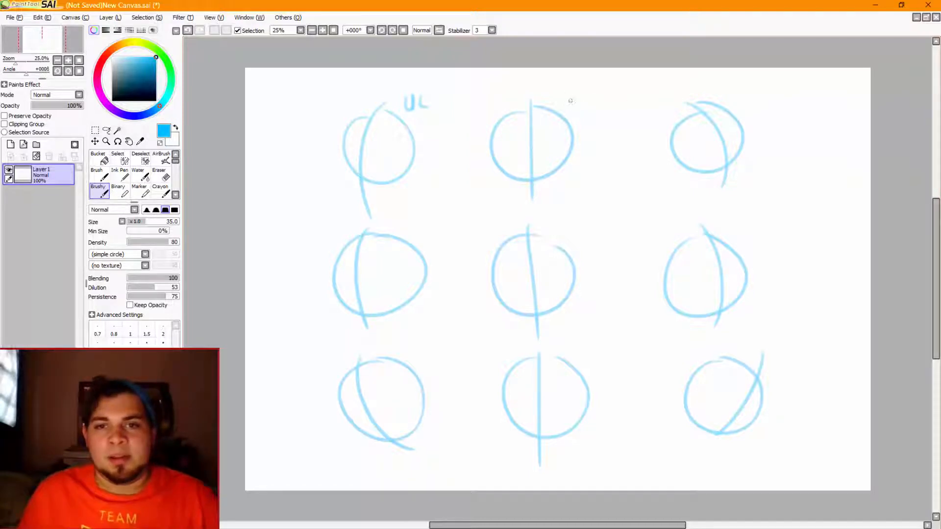
drag(569, 100, 580, 98)
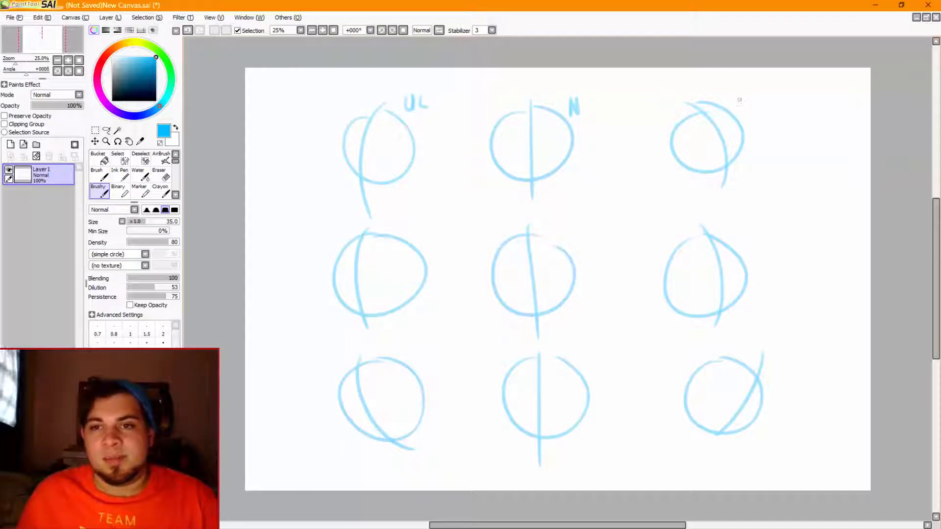
drag(739, 98, 765, 113)
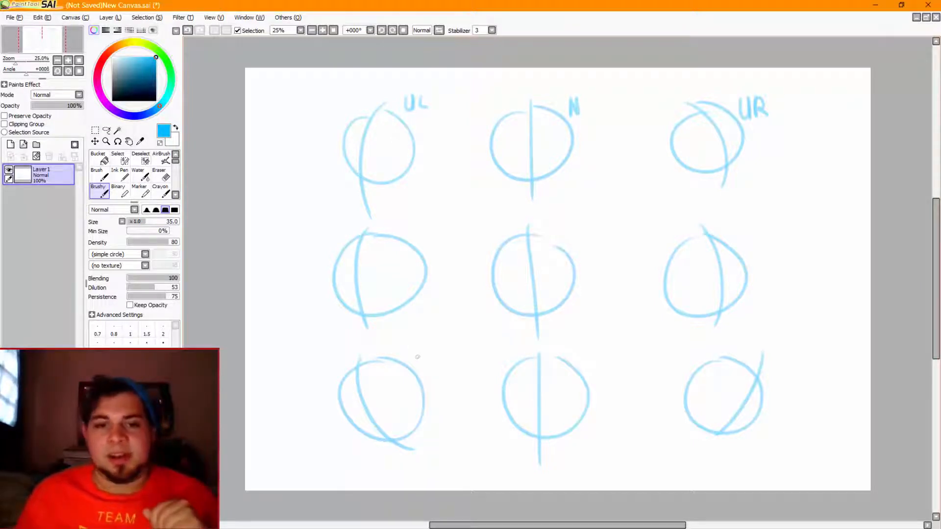
Handwrite the labels LL, S and LR beside the three circles of the bottom row, from left to right
mouse_move(414, 349)
mouse_down()
mouse_move(425, 364)
mouse_move(443, 365)
mouse_up()
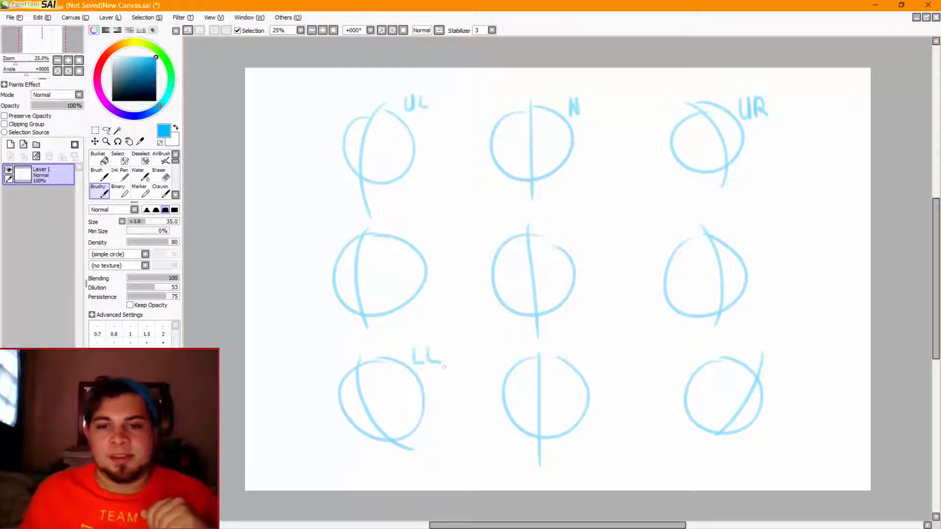
mouse_move(769, 347)
mouse_down()
mouse_move(781, 365)
mouse_move(796, 363)
mouse_up()
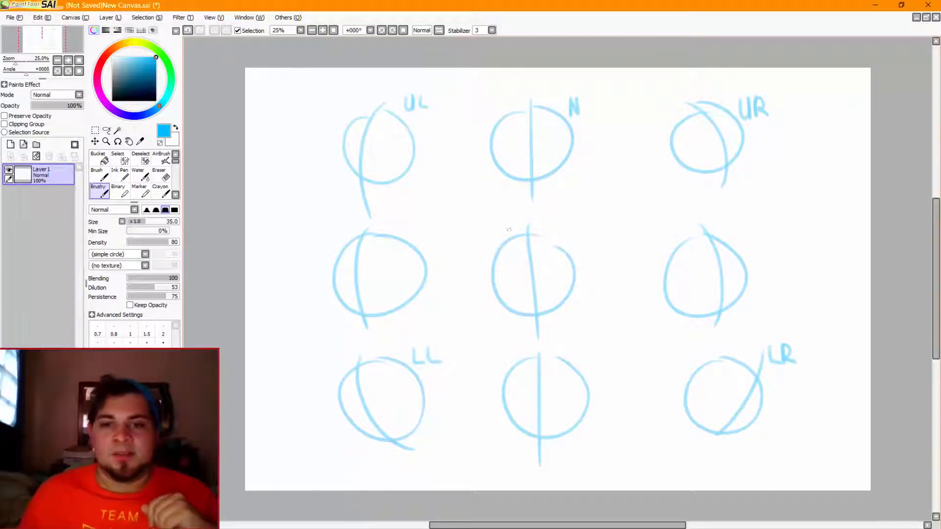
drag(601, 359, 586, 379)
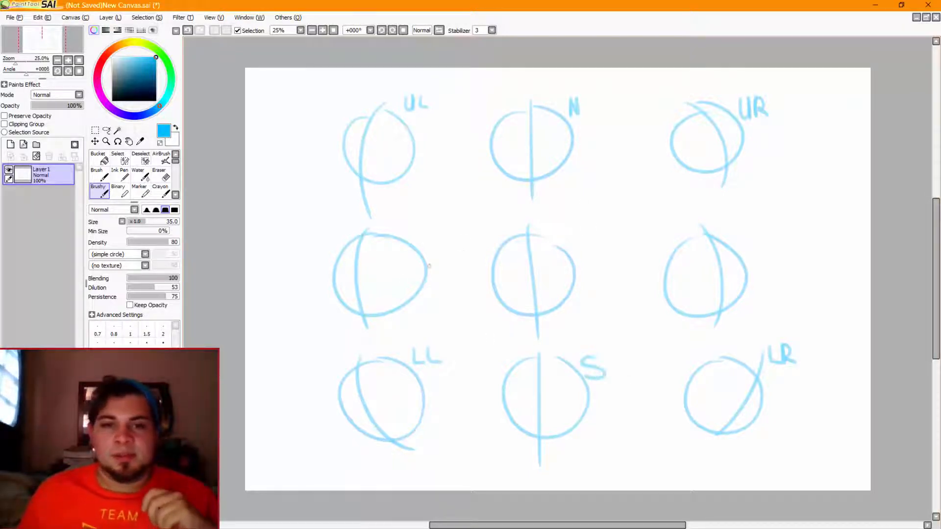
mouse_move(321, 226)
mouse_down()
mouse_move(321, 242)
mouse_move(335, 241)
mouse_up()
drag(321, 227, 334, 227)
drag(321, 234, 332, 233)
key(ctrl+z)
key(ctrl+z)
key(ctrl+z)
key(ctrl+z)
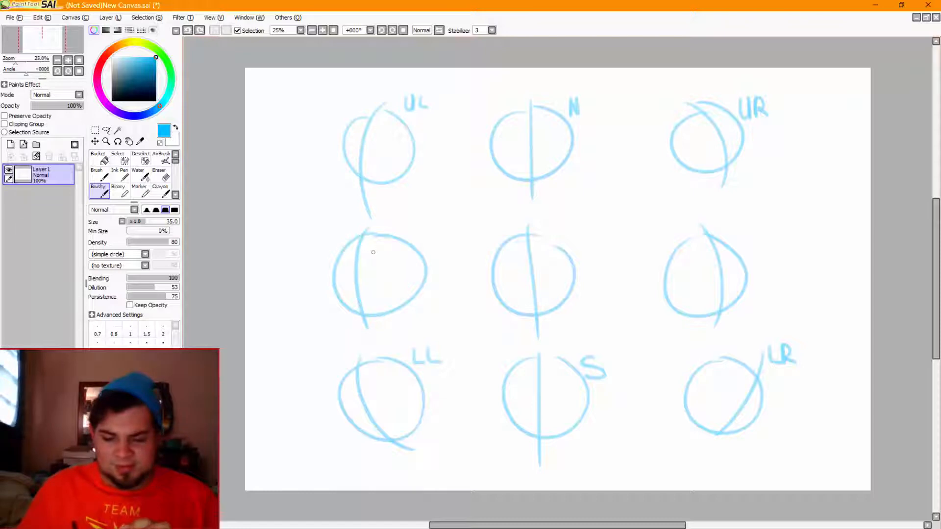
Handwrite the labels W, M and E beside the three circles of the middle row, from left to right
mouse_move(736, 224)
mouse_down()
mouse_move(736, 244)
mouse_move(752, 243)
mouse_up()
drag(736, 234, 751, 224)
mouse_move(326, 226)
mouse_down()
mouse_move(338, 231)
mouse_move(347, 222)
mouse_up()
mouse_move(559, 224)
mouse_down()
mouse_move(571, 221)
mouse_move(574, 241)
mouse_up()
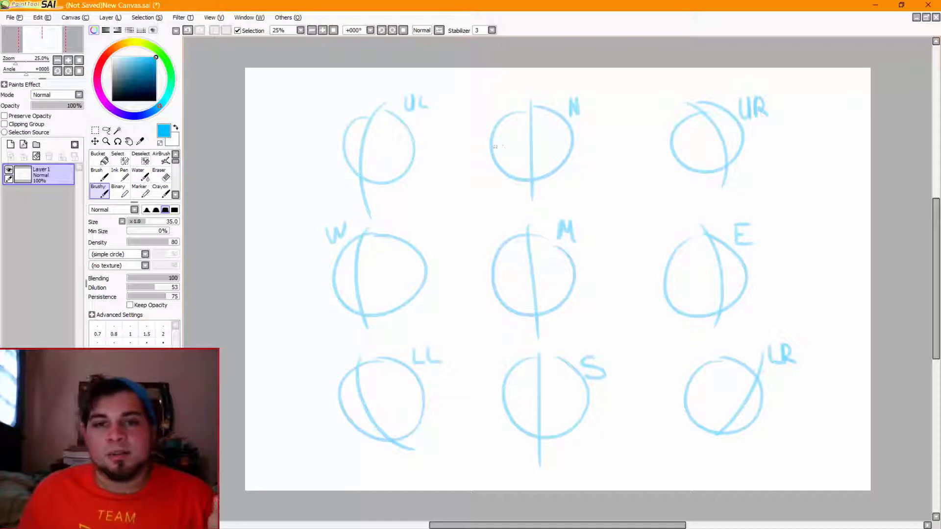
Add horizontal guide lines to the middle column: arched high on N, straight across M, and sagging low on S
drag(481, 145, 580, 144)
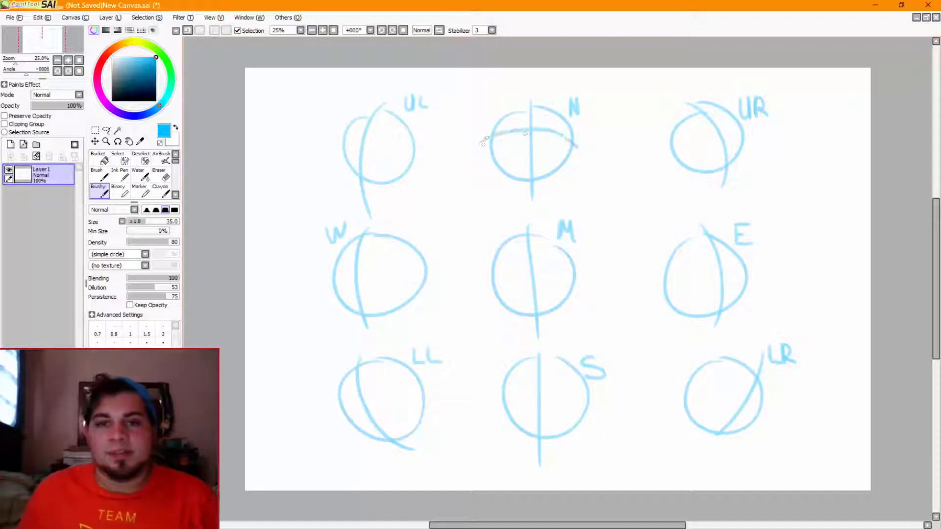
key(ctrl+z)
drag(487, 137, 588, 139)
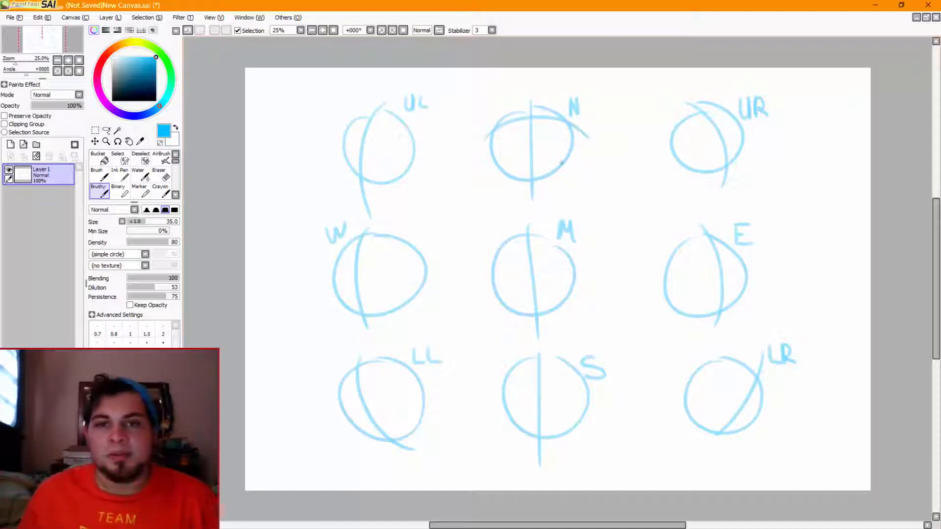
drag(485, 278, 595, 277)
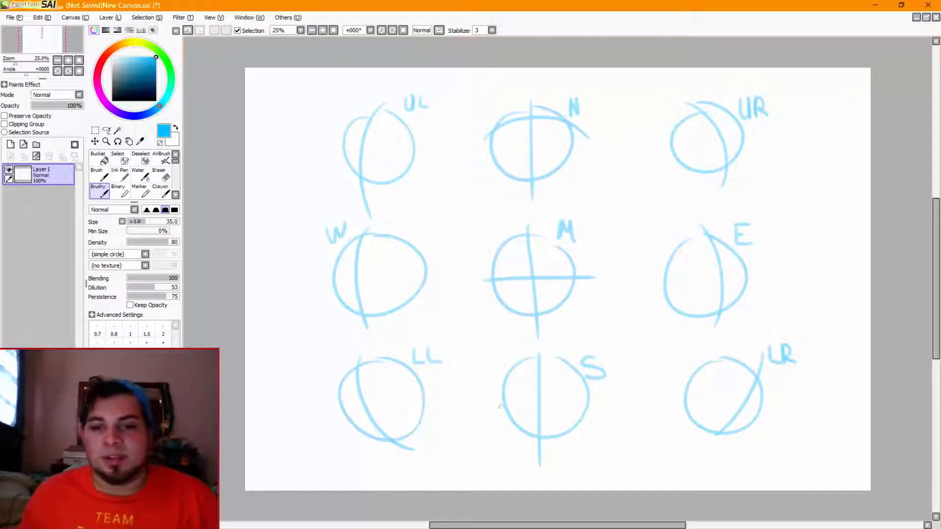
drag(499, 406, 608, 414)
key(ctrl+z)
drag(492, 405, 596, 417)
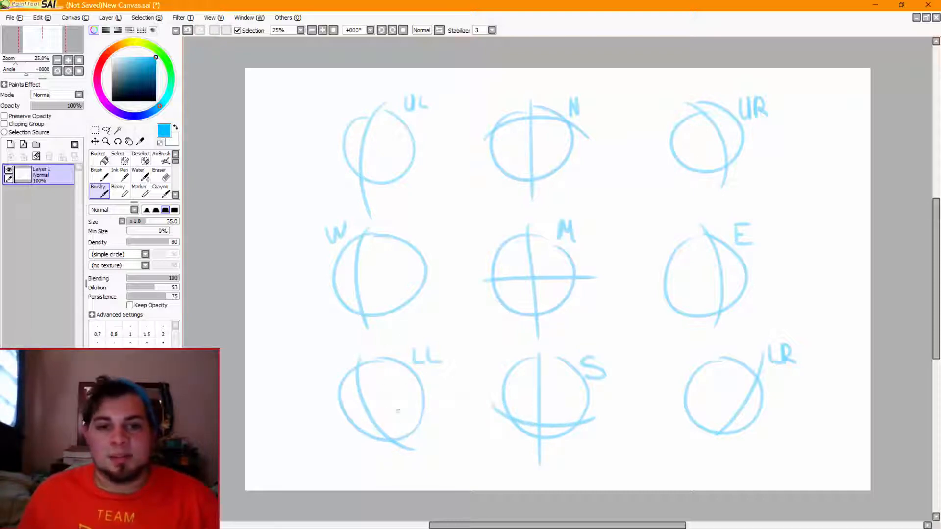
Add horizontal guide lines to the left column: sagging low on LL, straight across W, and arched high on UL
mouse_move(346, 418)
mouse_down()
mouse_move(415, 424)
mouse_move(441, 411)
mouse_up()
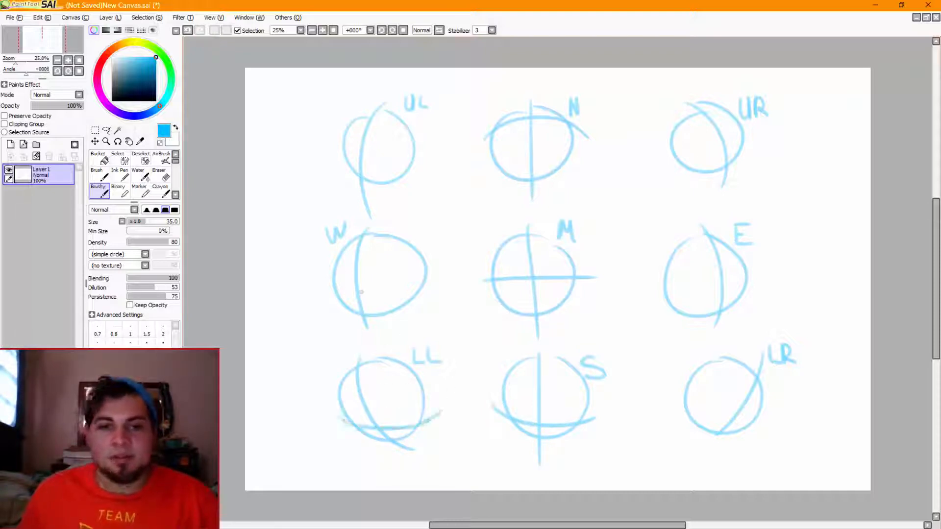
drag(330, 278, 425, 279)
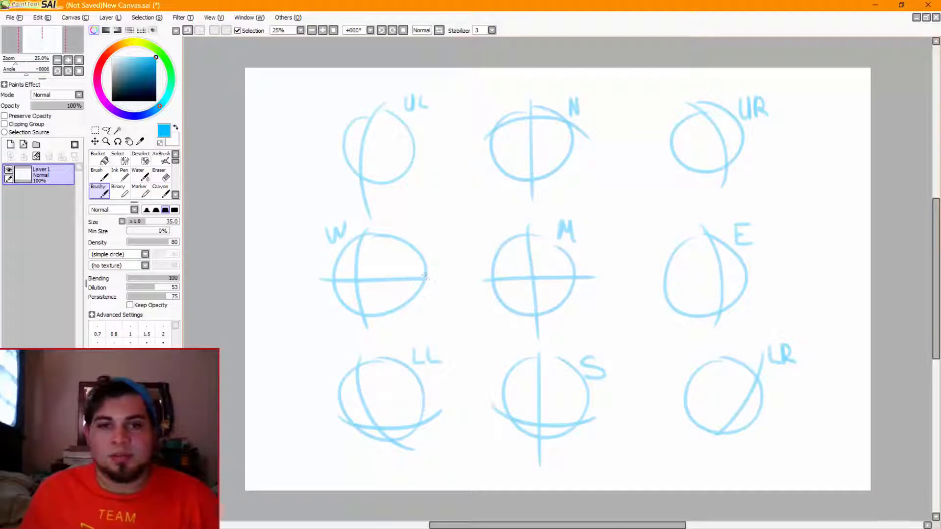
key(ctrl+z)
drag(321, 278, 430, 276)
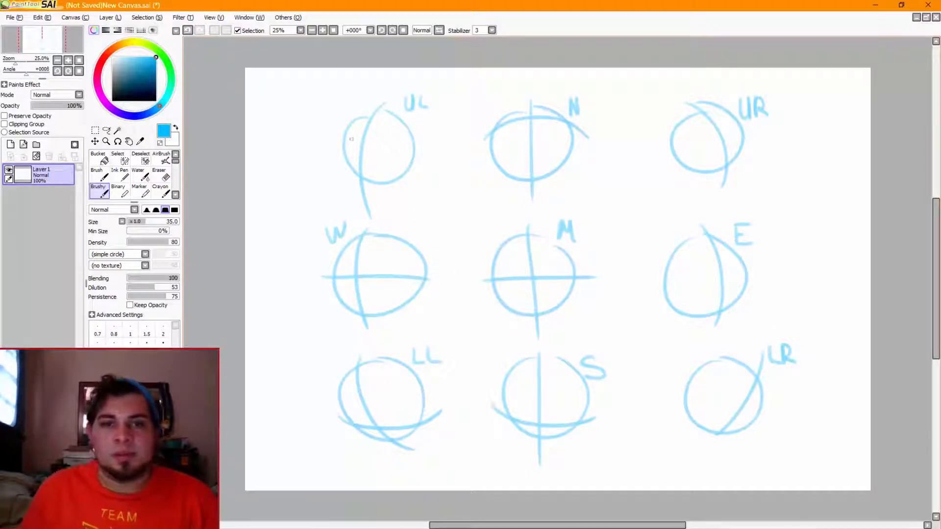
drag(335, 138, 431, 144)
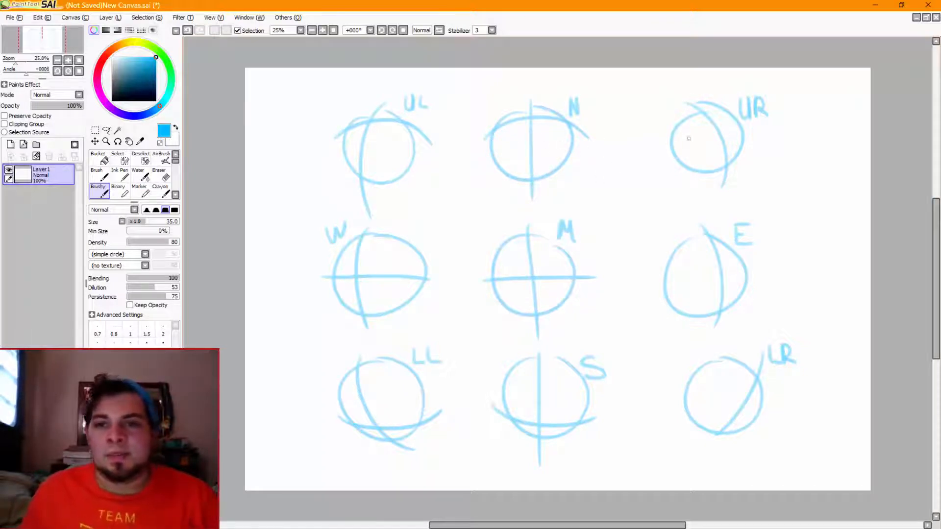
Add horizontal guide lines to the right column: arched high on UR, straight across E, and sagging low on LR
mouse_move(667, 137)
mouse_down()
mouse_move(744, 122)
mouse_move(777, 144)
mouse_move(769, 140)
mouse_up()
key(ctrl+z)
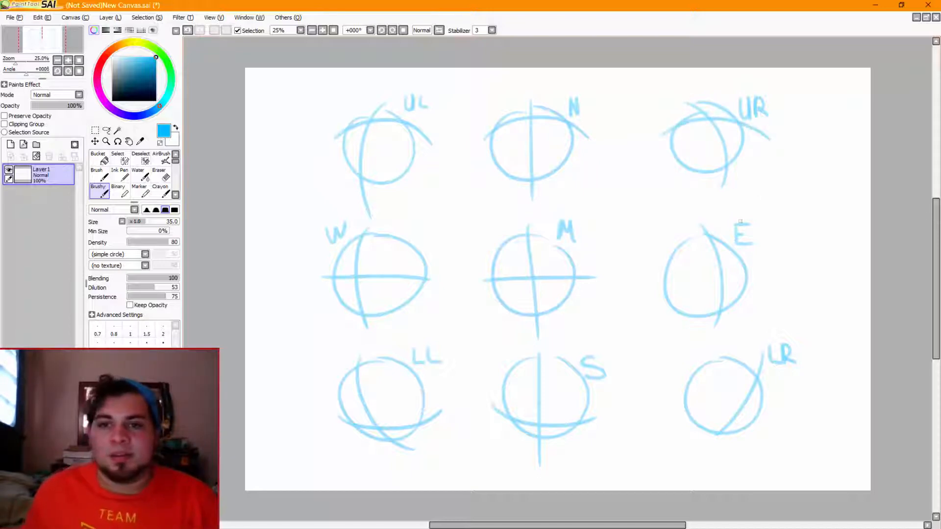
drag(661, 274, 757, 276)
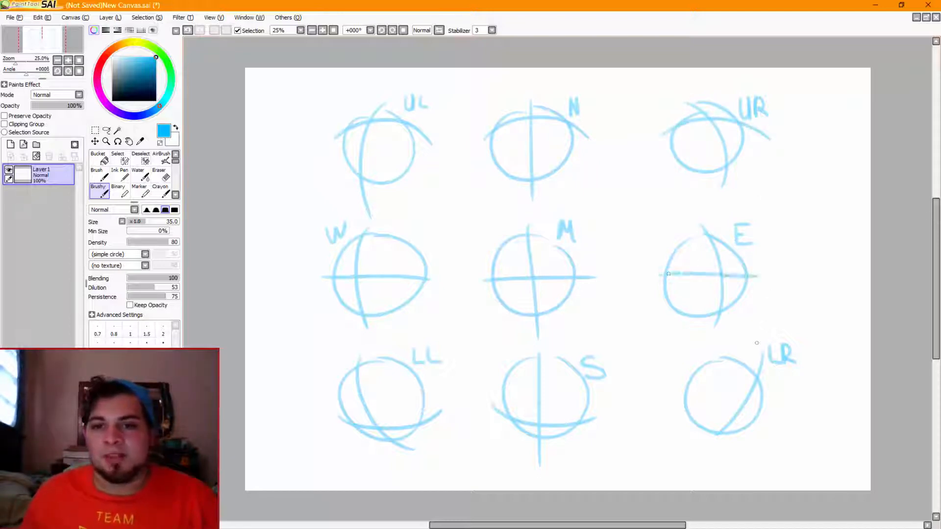
drag(676, 410, 778, 406)
key(ctrl+z)
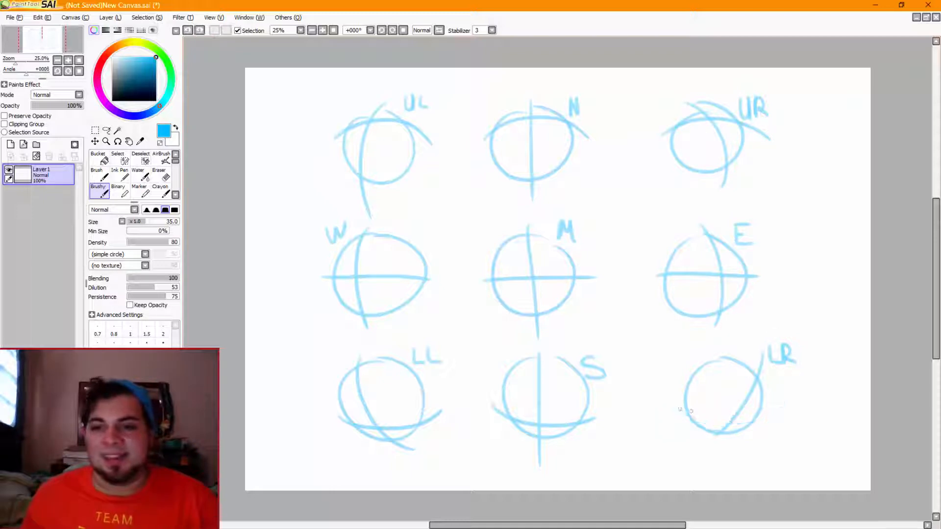
drag(677, 409, 777, 407)
key(ctrl+z)
drag(673, 404, 778, 404)
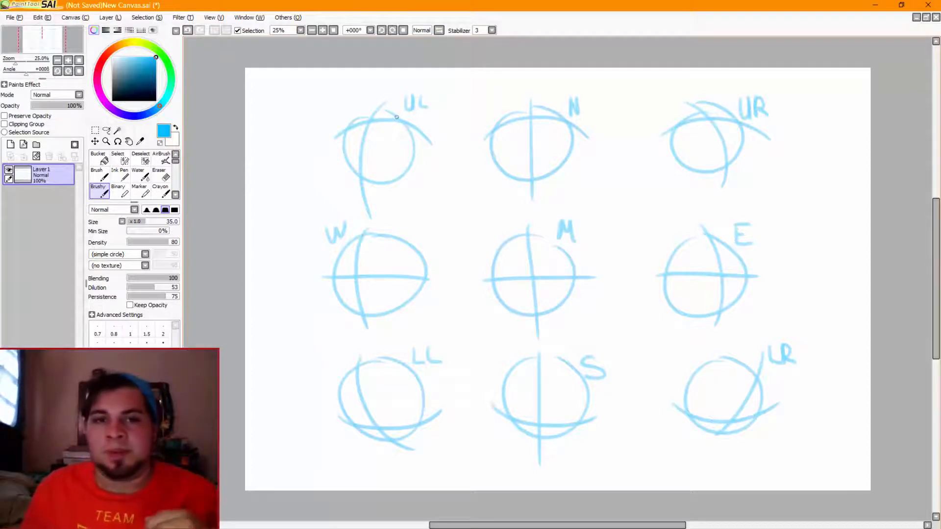
Draw two dot eyes along the arched guide line and a short mouth stroke below on the UL and N heads
drag(389, 115, 390, 116)
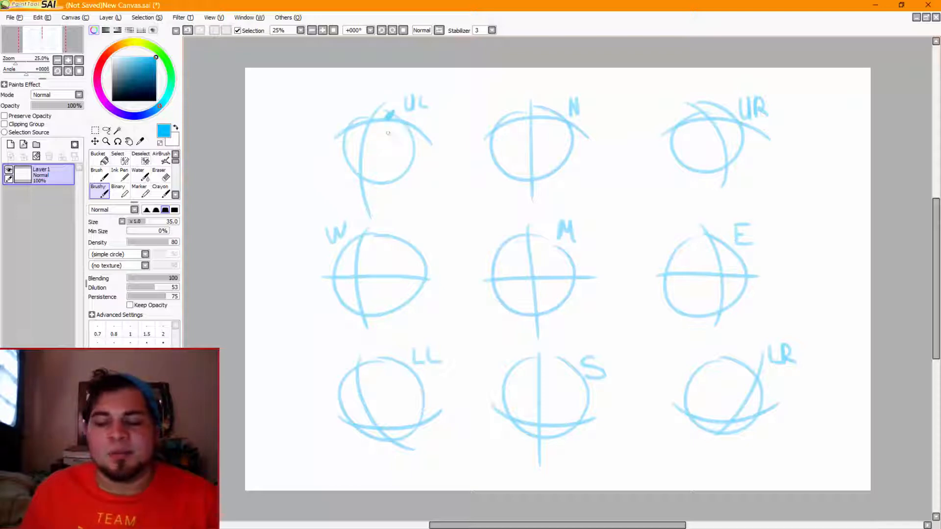
key(ctrl+z)
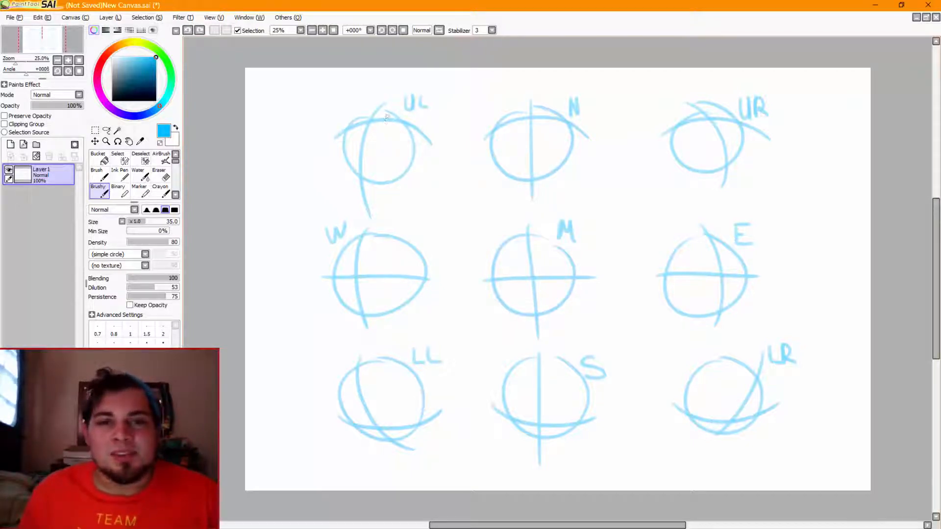
drag(386, 116, 388, 118)
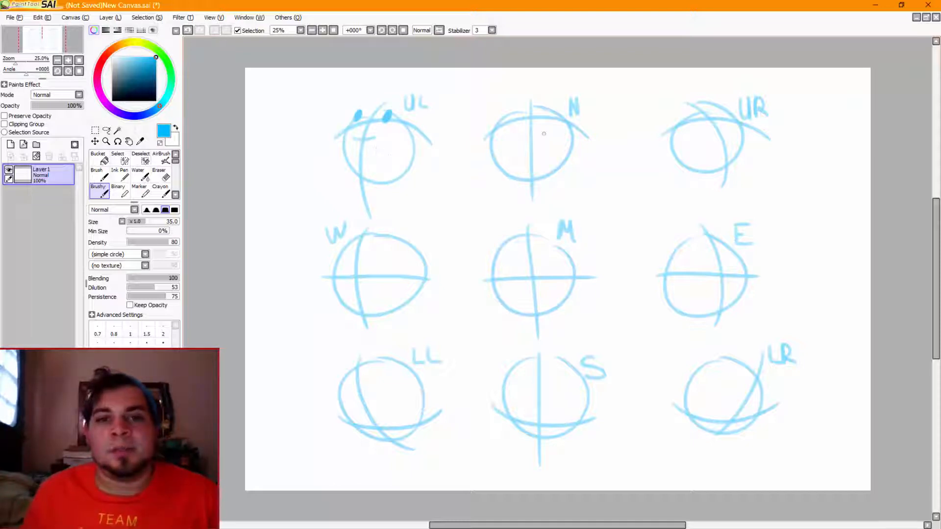
mouse_move(520, 138)
mouse_down()
mouse_move(553, 133)
mouse_move(517, 111)
mouse_move(548, 113)
mouse_up()
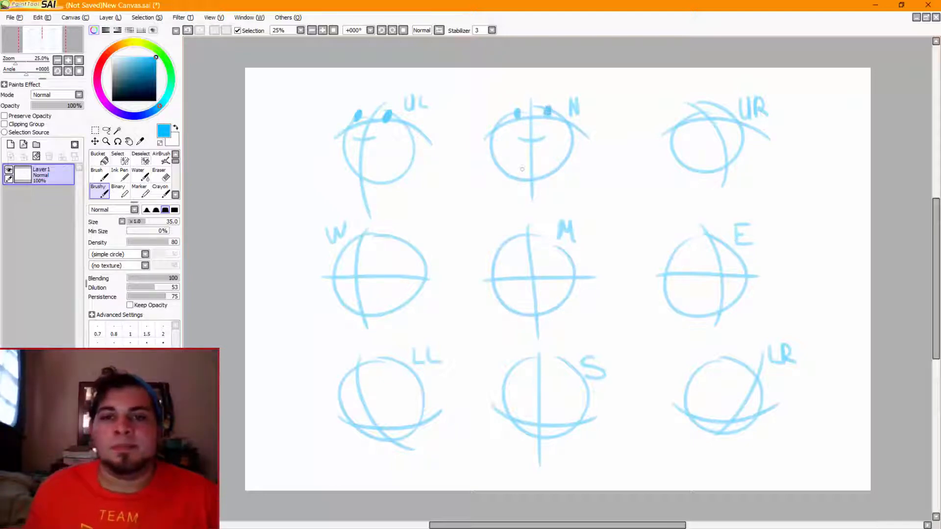
Draw two dot eyes and a short mouth stroke on the UR, E, M and W heads, placed along their guide lines
mouse_move(695, 114)
mouse_down()
mouse_move(727, 113)
mouse_move(712, 142)
mouse_move(733, 135)
mouse_up()
key(ctrl+z)
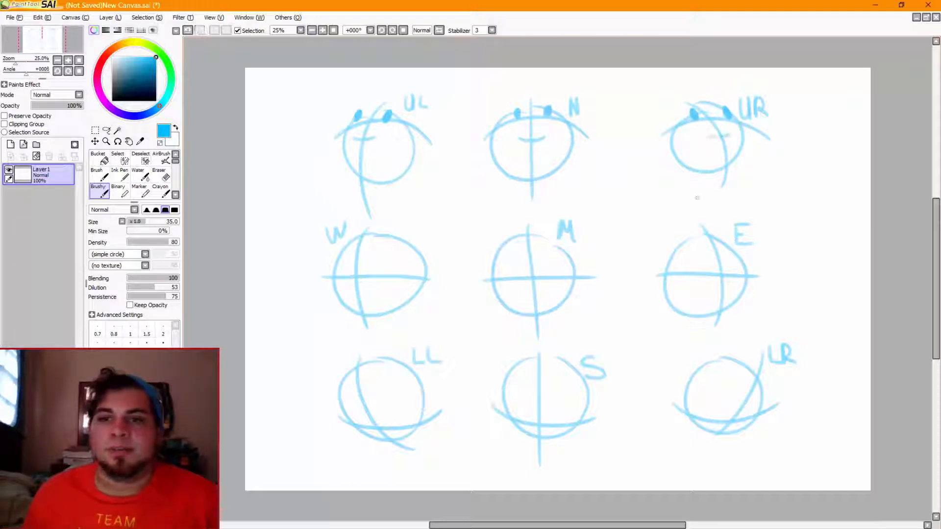
drag(709, 295, 733, 294)
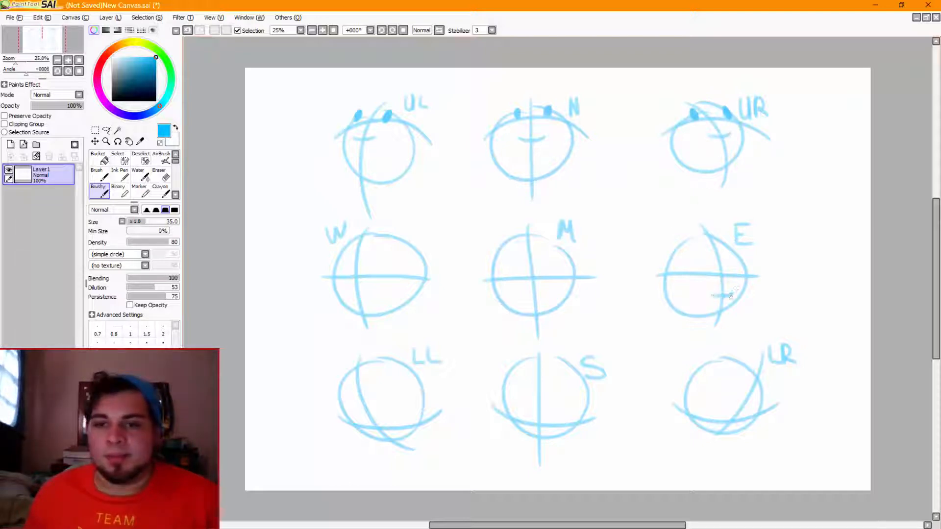
drag(710, 261, 734, 269)
mouse_move(514, 270)
mouse_down()
mouse_move(548, 266)
mouse_move(552, 289)
mouse_up()
mouse_move(371, 260)
mouse_down()
mouse_move(370, 272)
mouse_move(365, 263)
mouse_move(340, 274)
mouse_move(369, 296)
mouse_up()
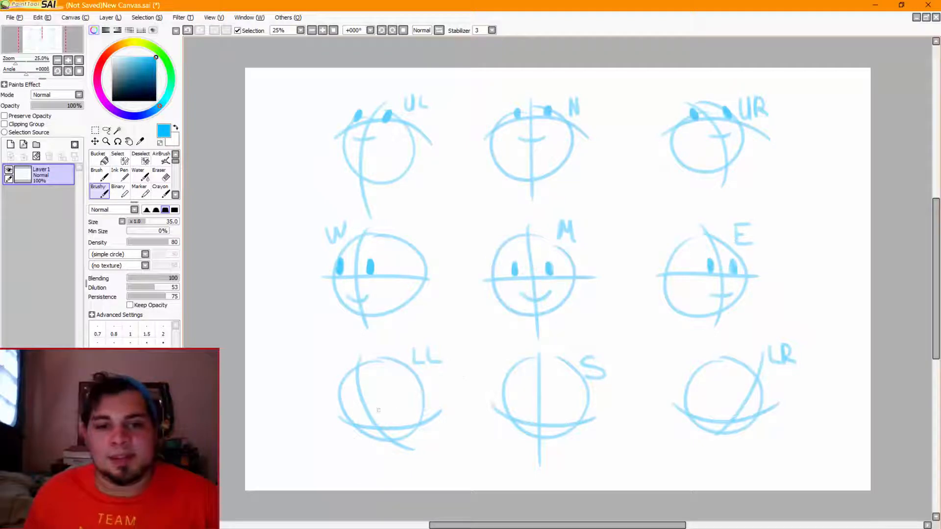
Draw two dot eyes on the sagging guide line and a small mouth stroke below on the LL, S and LR heads
mouse_move(390, 417)
mouse_down()
mouse_move(358, 415)
mouse_move(377, 437)
mouse_move(414, 445)
mouse_up()
key(ctrl+z)
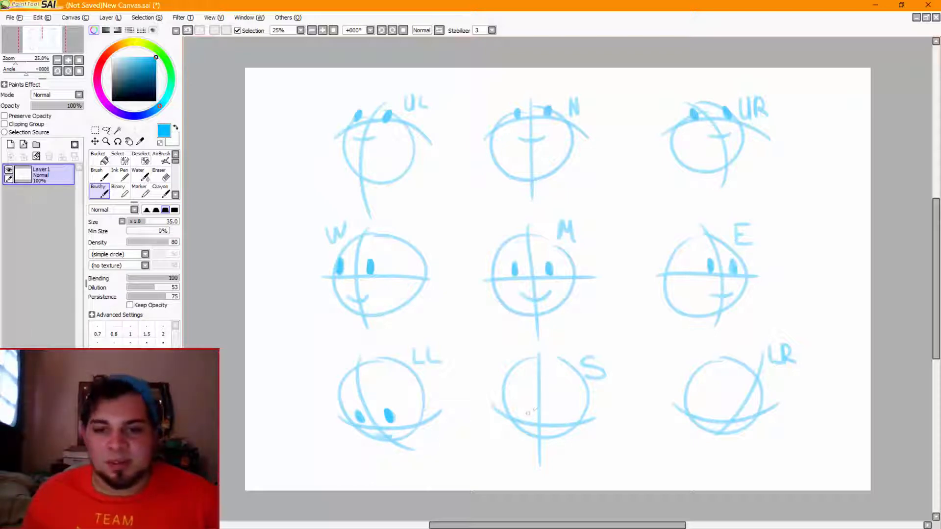
mouse_move(528, 413)
mouse_down()
mouse_move(560, 409)
mouse_move(558, 424)
mouse_up()
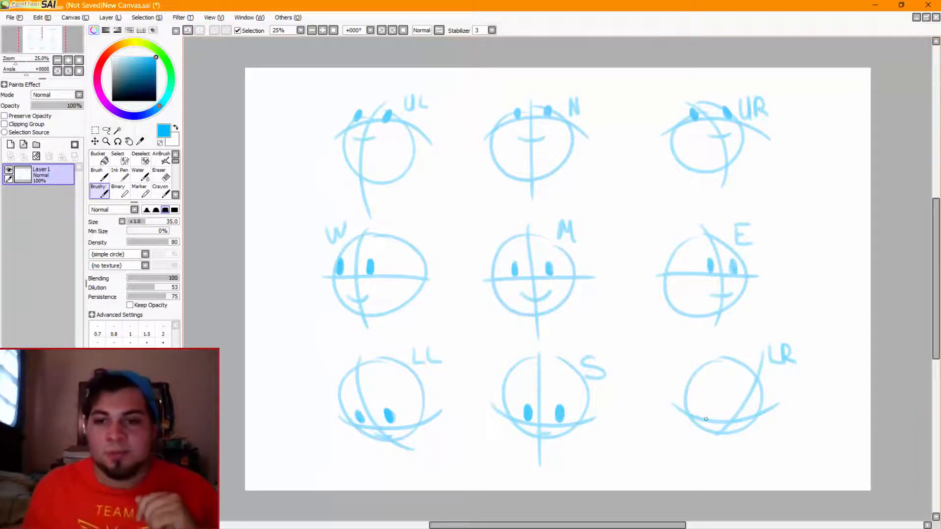
mouse_move(722, 404)
mouse_down()
mouse_move(723, 417)
mouse_move(749, 415)
mouse_move(736, 430)
mouse_up()
key(ctrl+z)
key(ctrl+z)
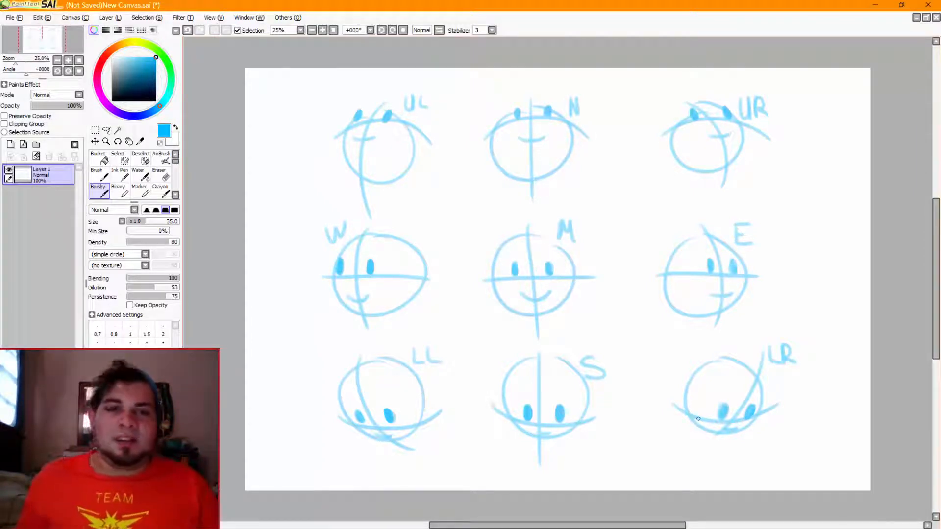
Write the heading "Pointers" beside the UL head, and prepare a Layer2 copy of the grid without faces or heading, hiding Layer1
mouse_move(268, 95)
mouse_down()
mouse_move(306, 109)
mouse_move(328, 87)
mouse_move(338, 85)
mouse_move(342, 96)
mouse_up()
mouse_move(343, 96)
mouse_down()
mouse_move(349, 84)
mouse_move(357, 93)
mouse_up()
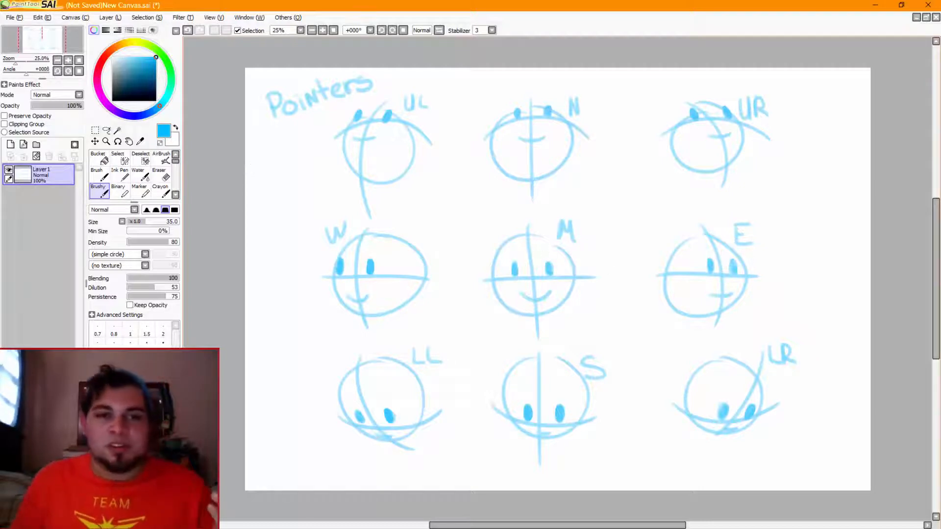
click(161, 177)
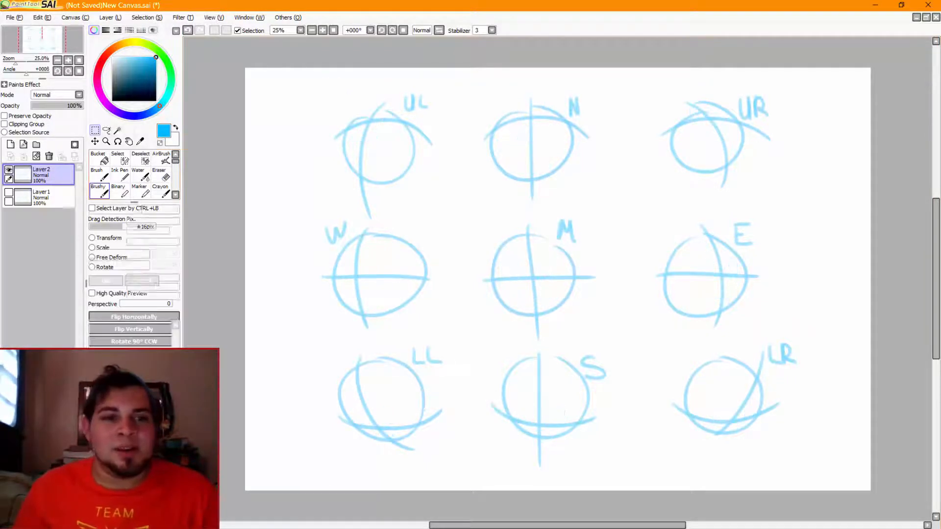
click(98, 190)
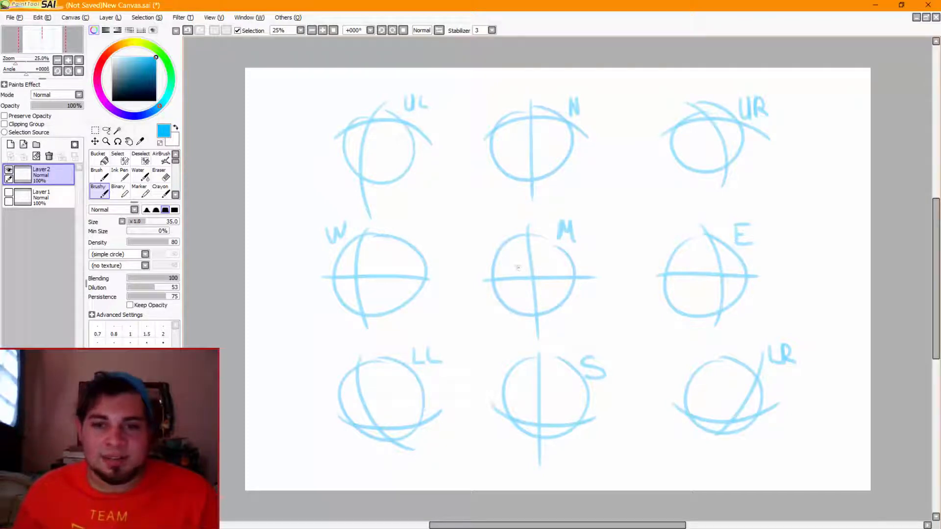
Try two dot eyes above the M head's horizontal guide line and two near the top edge of the S head
drag(517, 264, 518, 272)
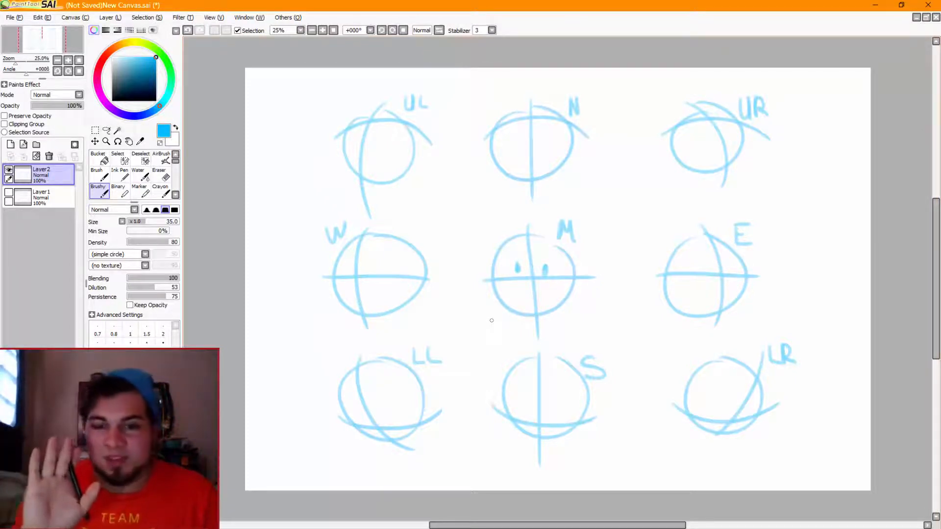
key(ctrl+z)
key(ctrl+z)
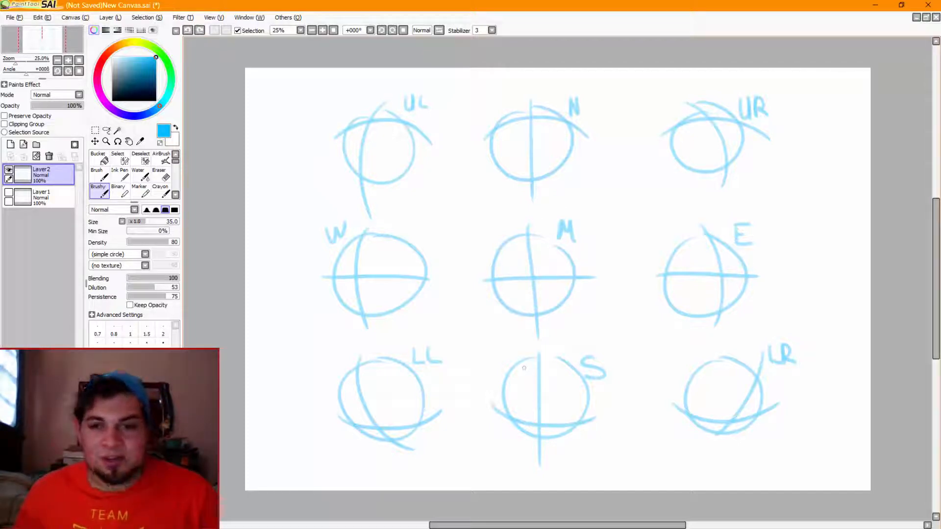
drag(523, 362, 560, 365)
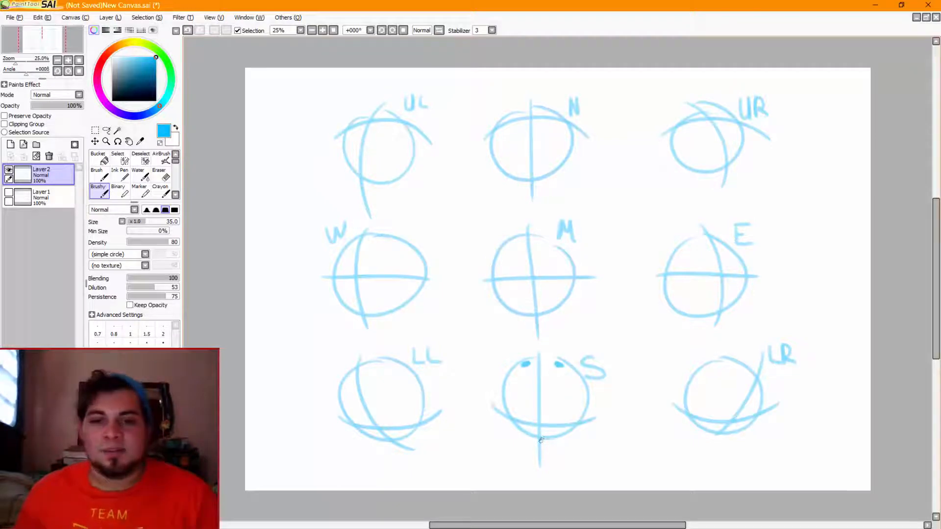
key(ctrl+z)
key(ctrl+z)
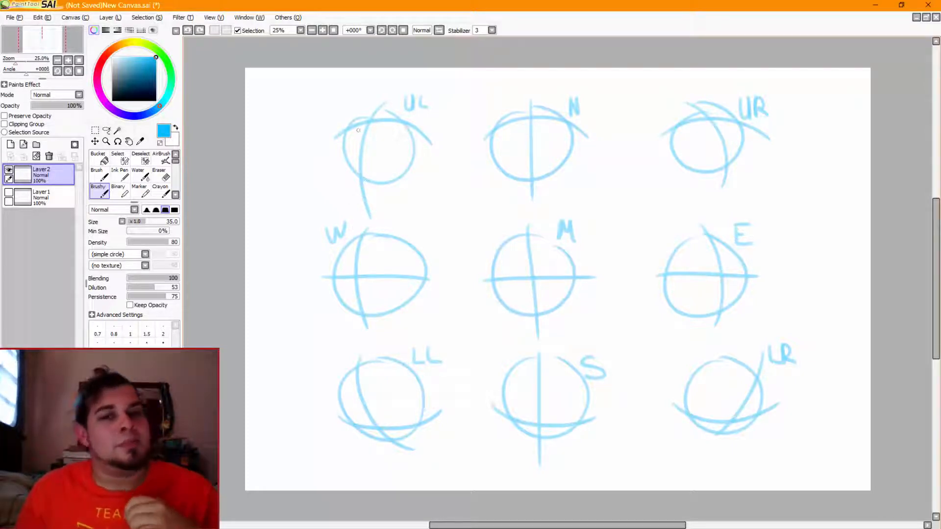
Try marking a single outer eye near the edge of the UL, W, LL, LR, E and UR heads, and undo the marks
drag(358, 123, 354, 127)
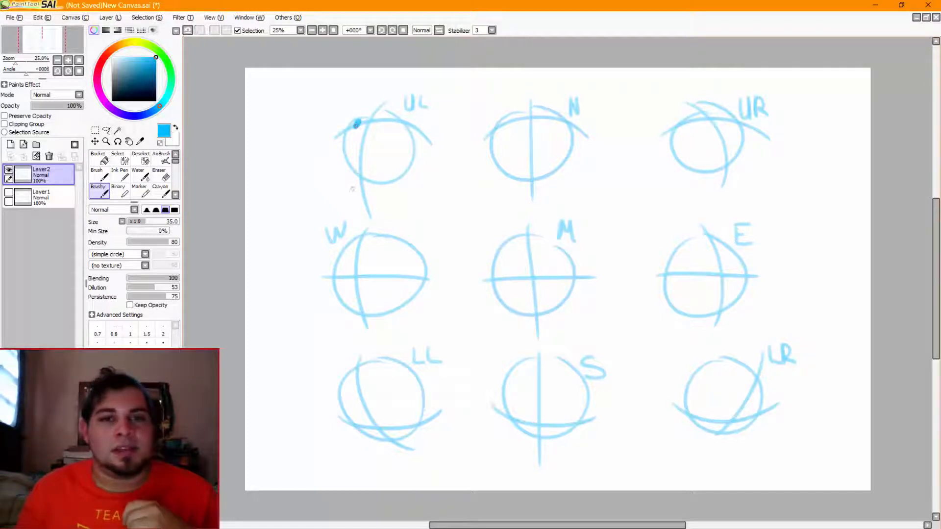
mouse_move(345, 262)
mouse_down()
mouse_move(344, 274)
mouse_move(345, 263)
mouse_up()
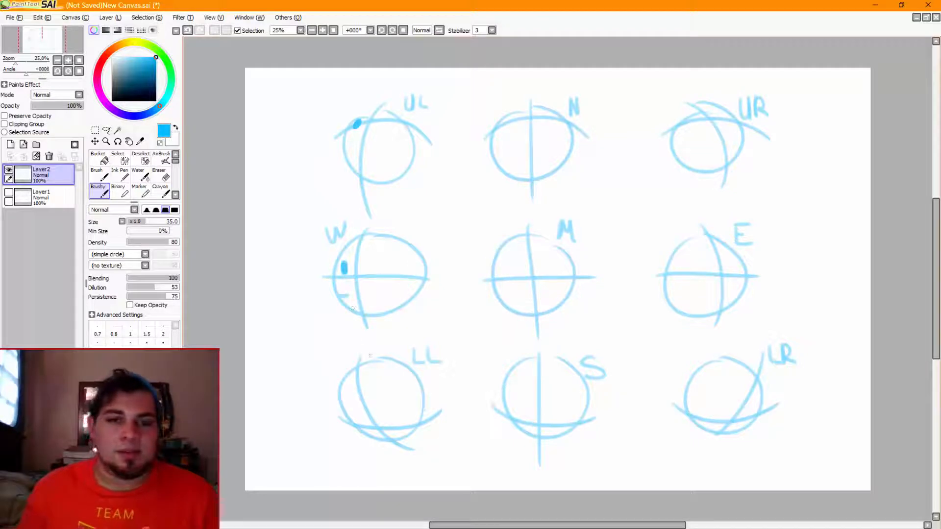
key(ctrl+z)
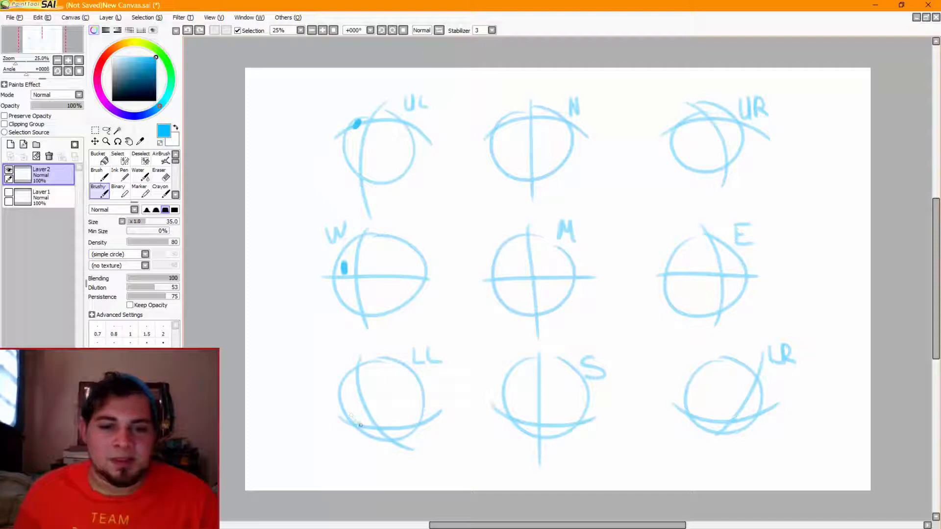
drag(354, 416, 360, 424)
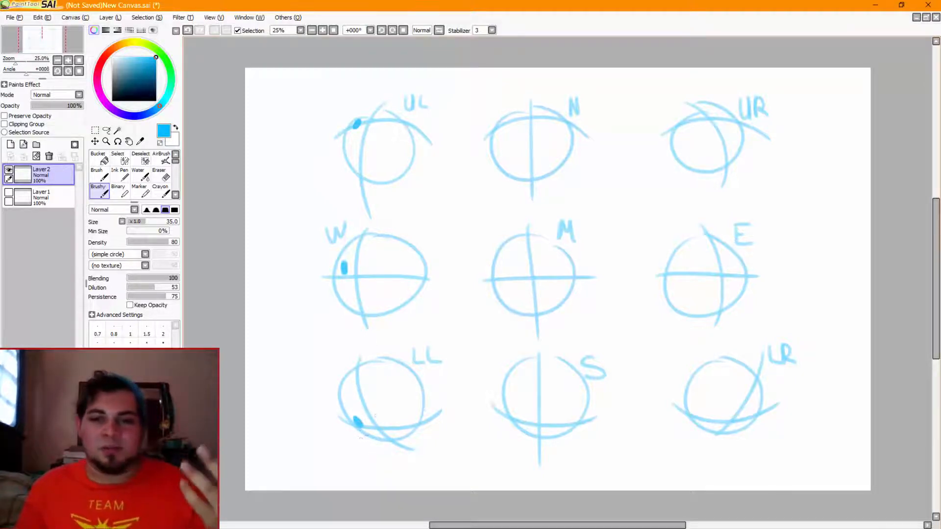
drag(759, 408, 757, 409)
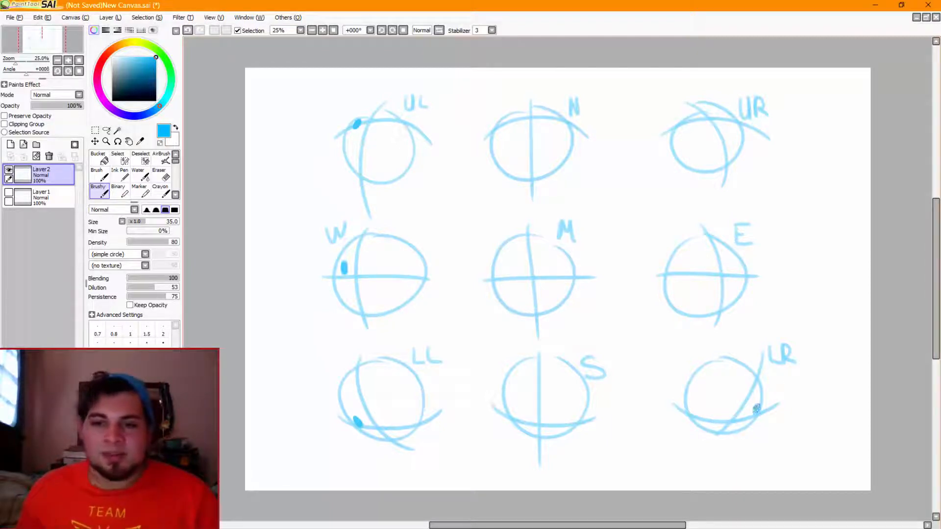
drag(740, 267, 735, 266)
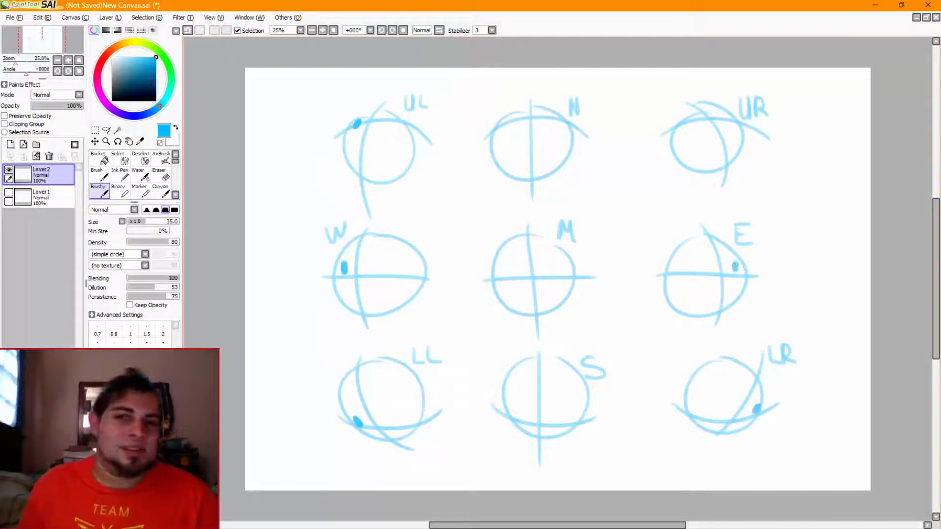
drag(726, 113, 728, 116)
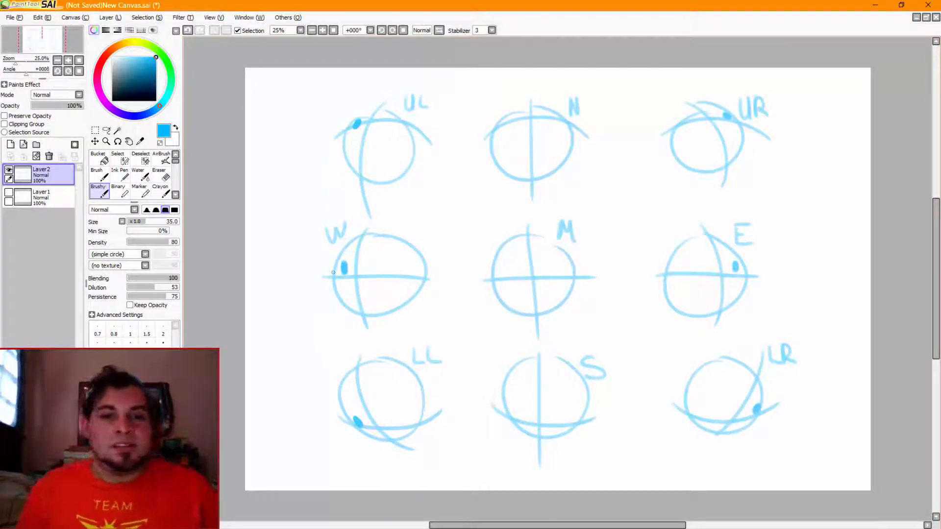
key(ctrl+z)
key(ctrl+z)
key(ctrl+z)
key(ctrl+z)
key(ctrl+z)
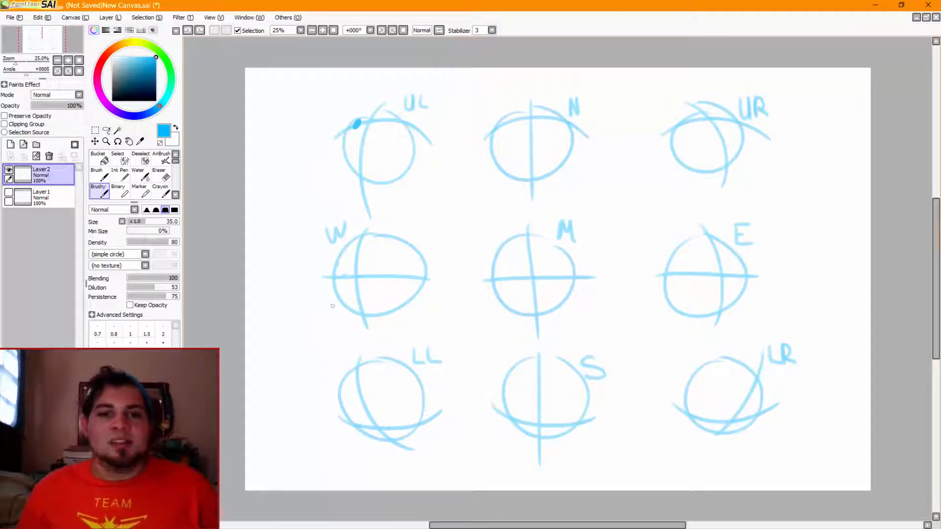
key(ctrl+z)
Hide Layer2, add a new layer and sketch a head circle in the upper middle of the canvas
click(9, 169)
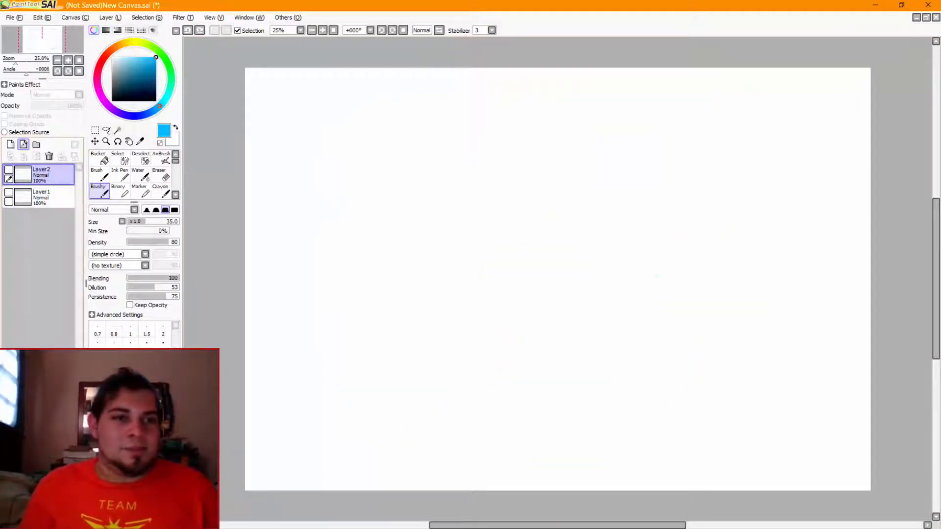
click(23, 144)
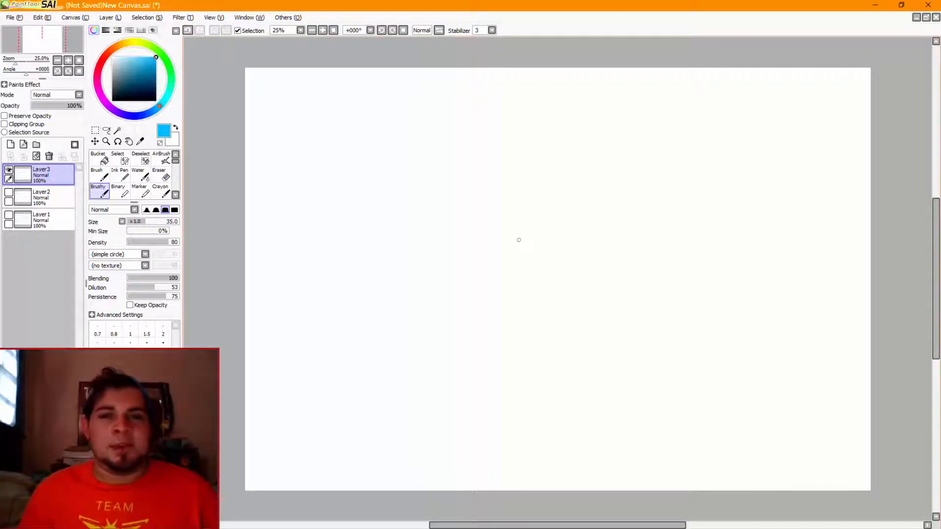
drag(551, 176, 502, 191)
key(ctrl+z)
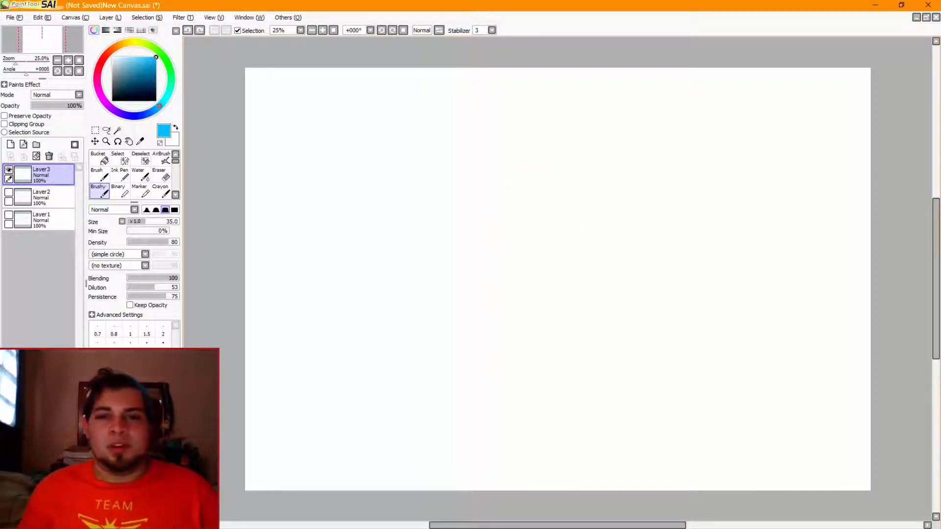
mouse_move(552, 157)
mouse_down()
mouse_move(588, 209)
mouse_move(558, 155)
mouse_move(579, 182)
mouse_up()
key(ctrl+z)
Add a vertical guide line bowed to the left and a sagging horizontal guide line across the head circle
drag(537, 147, 533, 250)
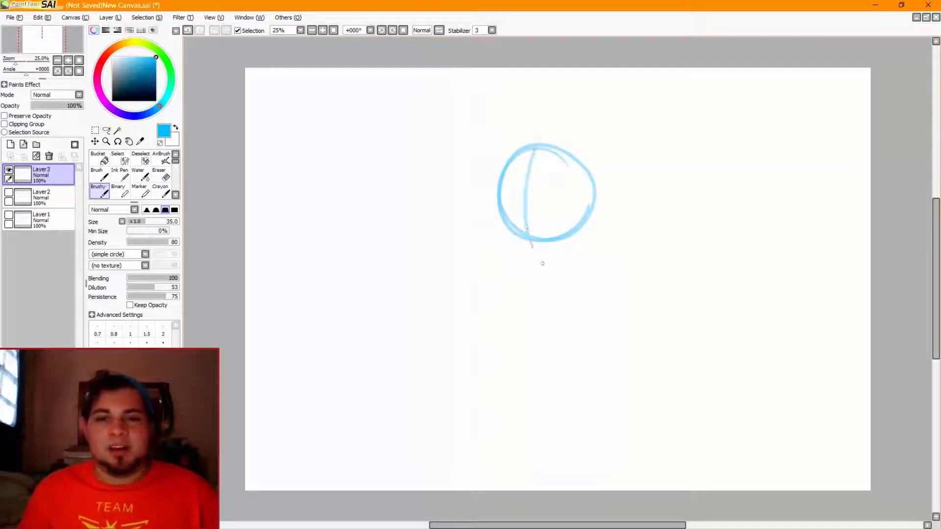
key(ctrl+z)
drag(538, 142, 533, 258)
drag(485, 183, 616, 198)
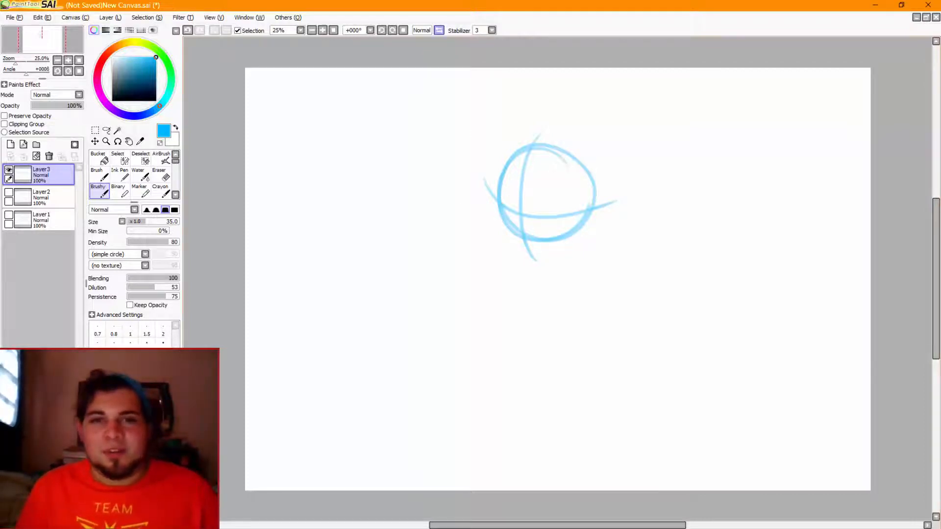
Mirror the canvas view, draw a second head circle with curved guide lines beside the first, and restore the normal view
click(439, 30)
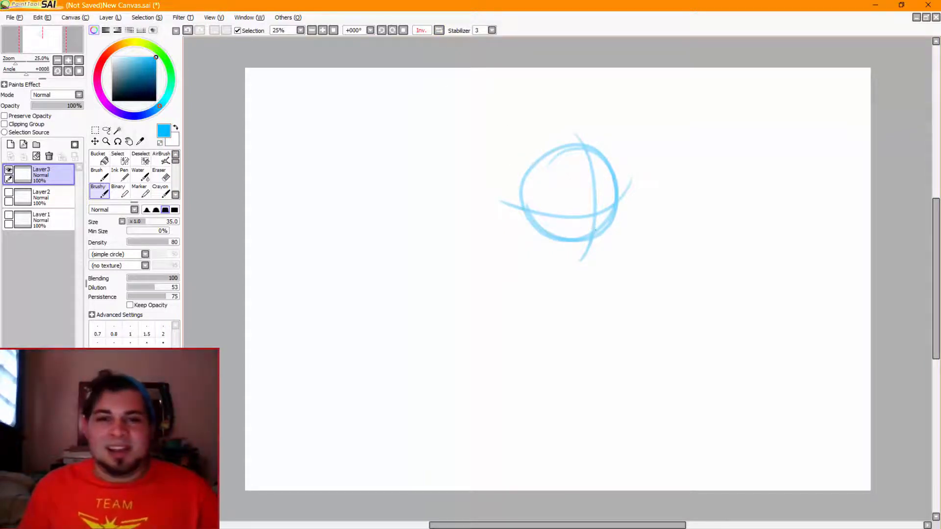
drag(422, 147, 378, 159)
drag(413, 134, 408, 265)
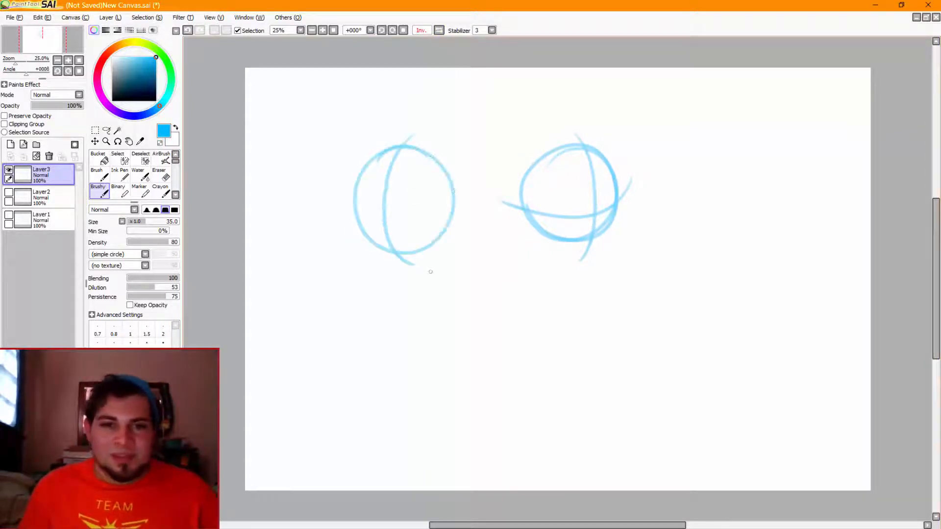
key(ctrl+z)
drag(402, 128, 409, 265)
drag(339, 203, 440, 222)
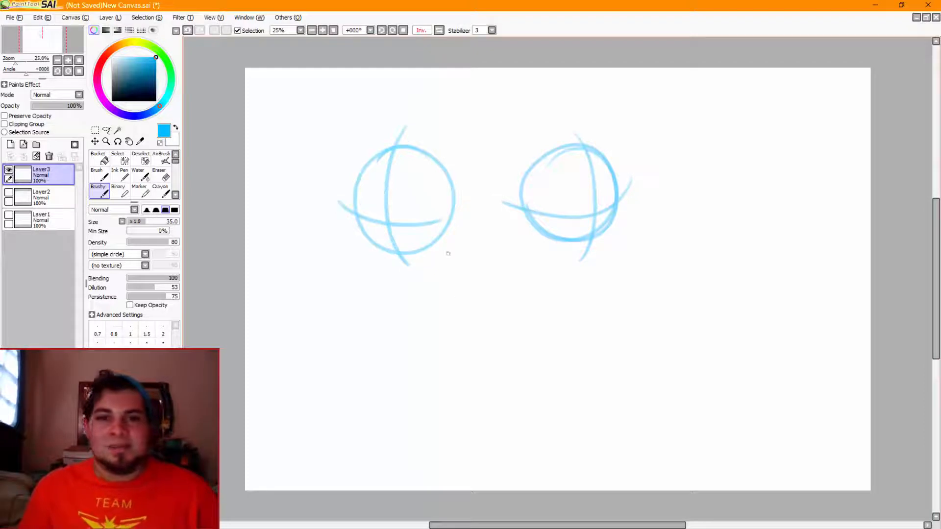
click(439, 30)
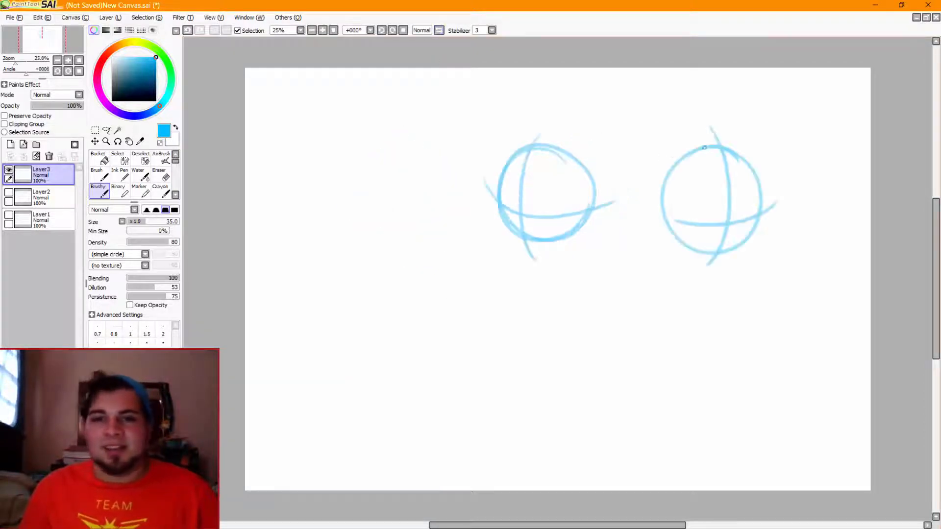
Try another stroke beside the second head, and undo back to the first head alone
mouse_move(786, 185)
mouse_down()
mouse_move(860, 196)
mouse_move(832, 206)
mouse_up()
key(ctrl+z)
key(ctrl+z)
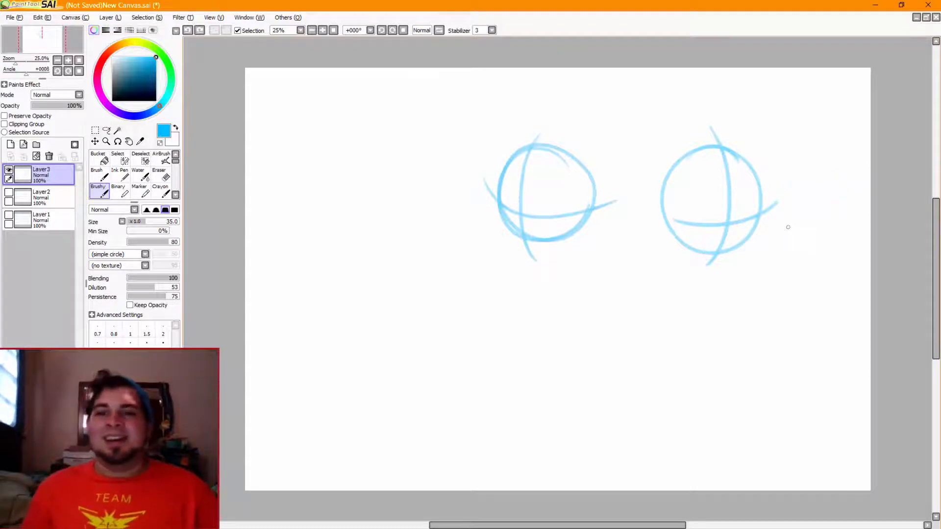
key(ctrl+z)
key(ctrl+z)
key(ctrl+z)
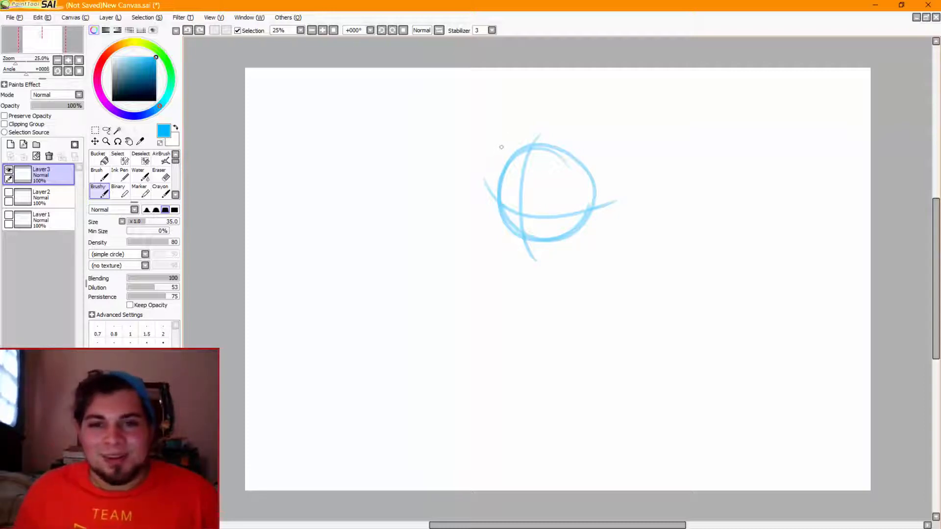
Draw a curved stroke outside the head's left edge, darken the horizontal guide line's left part, and add slanted strokes across it
key(ctrl+z)
mouse_move(500, 146)
mouse_down()
mouse_move(493, 180)
mouse_move(490, 167)
mouse_move(496, 205)
mouse_up()
key(ctrl+z)
key(ctrl+z)
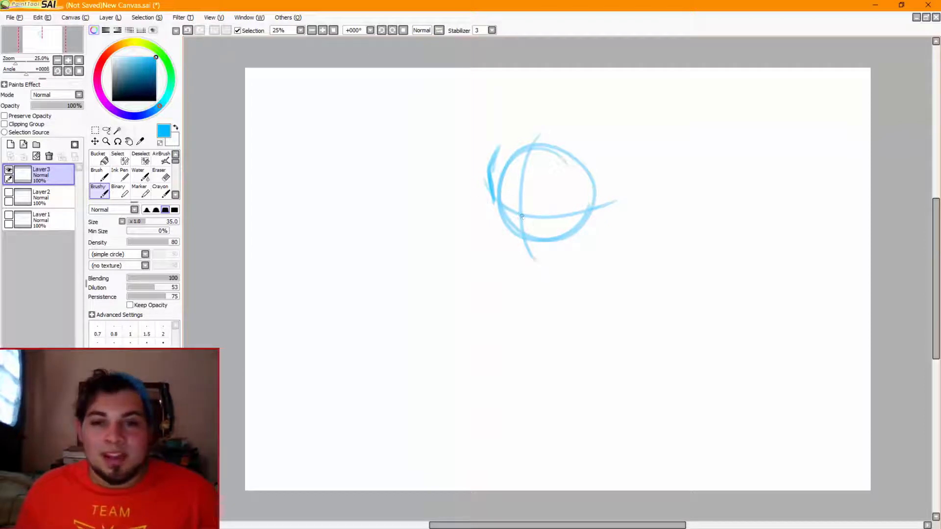
drag(506, 210, 539, 215)
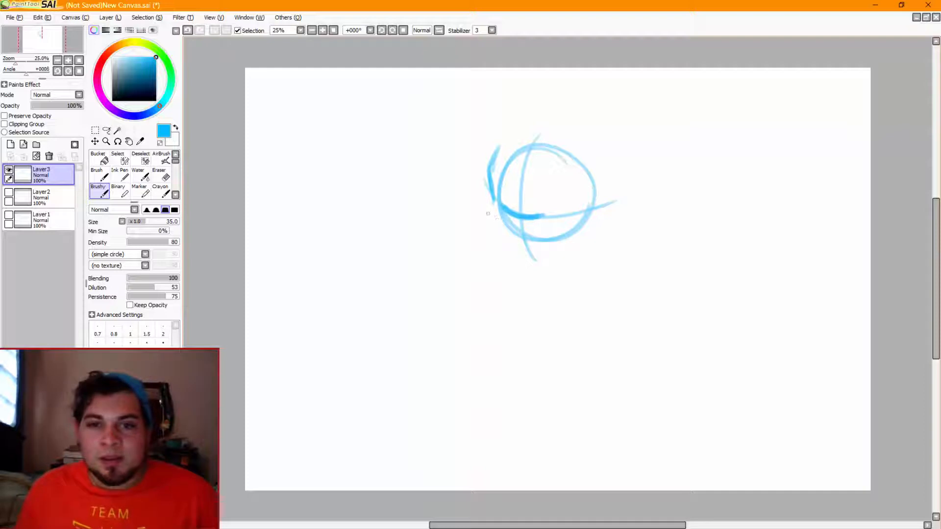
mouse_move(472, 221)
mouse_down()
mouse_move(504, 204)
mouse_move(540, 218)
mouse_up()
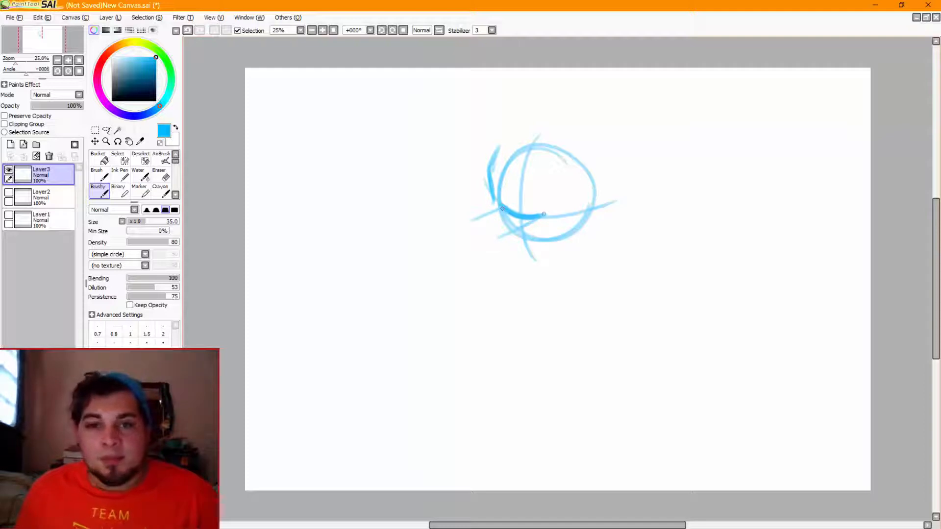
Sketch the muzzle's rounded underside and a jaw line rising to the right side of the head circle
drag(471, 221, 507, 233)
key(ctrl+z)
key(ctrl+z)
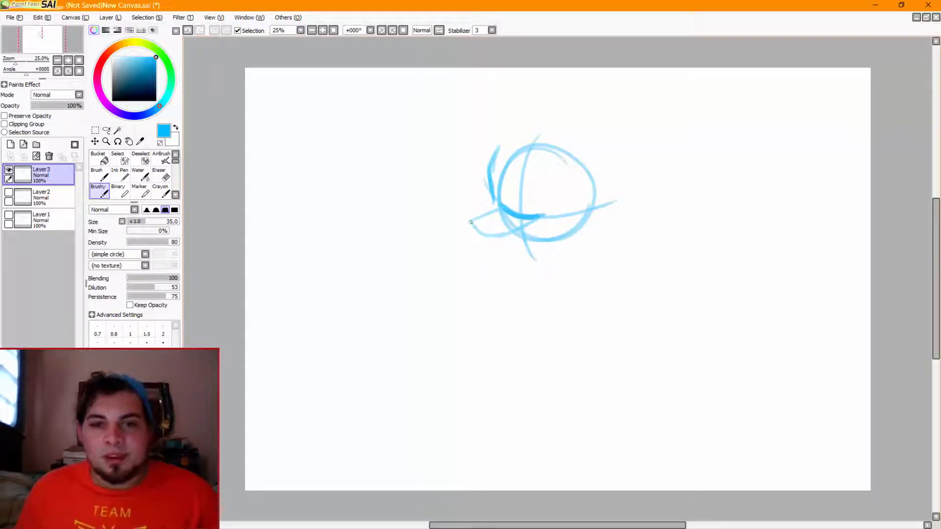
mouse_move(470, 221)
mouse_down()
mouse_move(485, 250)
mouse_move(470, 221)
mouse_move(491, 250)
mouse_move(472, 233)
mouse_move(523, 260)
mouse_move(584, 234)
mouse_move(592, 208)
mouse_move(590, 231)
mouse_move(559, 248)
mouse_up()
key(ctrl+z)
key(ctrl+z)
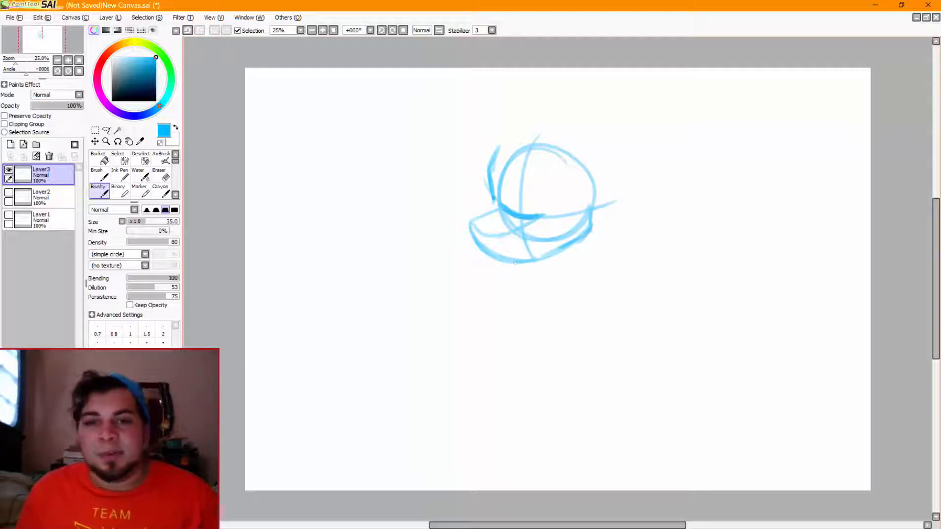
Connect the brow to the muzzle, then draw an oval nose at its tip and the mouth line behind it
key(ctrl+z)
drag(490, 207, 484, 215)
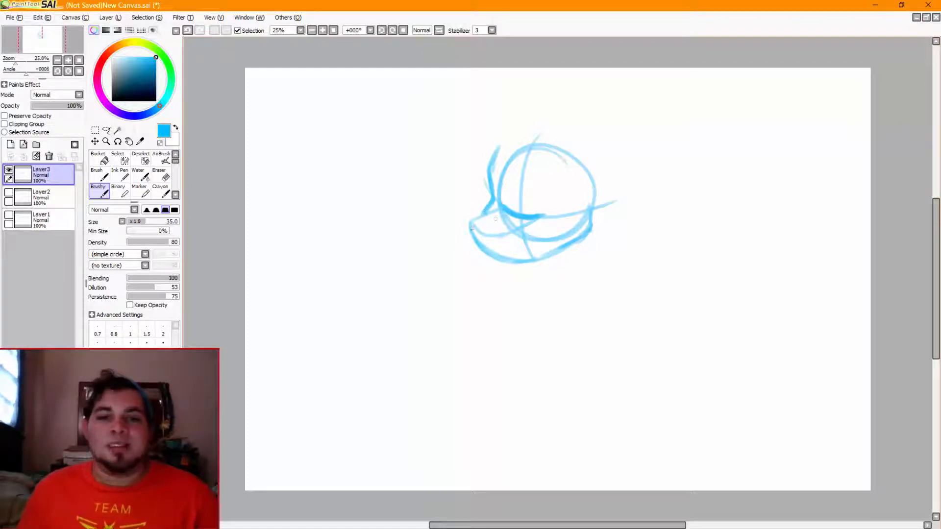
key(ctrl+z)
mouse_move(470, 226)
mouse_down()
mouse_move(483, 249)
mouse_move(469, 231)
mouse_move(484, 248)
mouse_move(499, 235)
mouse_up()
key(ctrl+z)
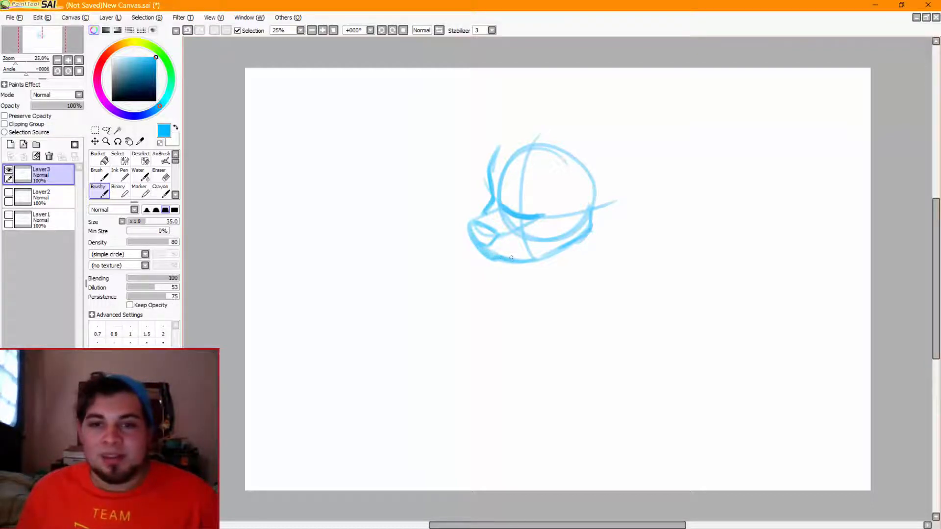
drag(511, 257, 552, 238)
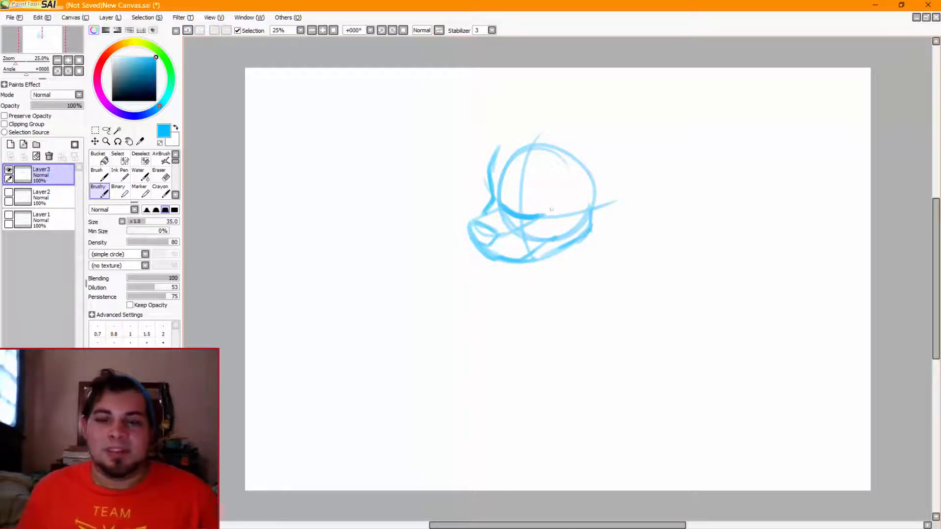
Draw both eyes above the horizontal guide line and arc an outer skull outline over the head circle
mouse_move(539, 214)
mouse_down()
mouse_move(551, 195)
mouse_move(559, 203)
mouse_move(567, 183)
mouse_move(575, 208)
mouse_move(576, 195)
mouse_move(560, 223)
mouse_move(554, 189)
mouse_move(578, 192)
mouse_up()
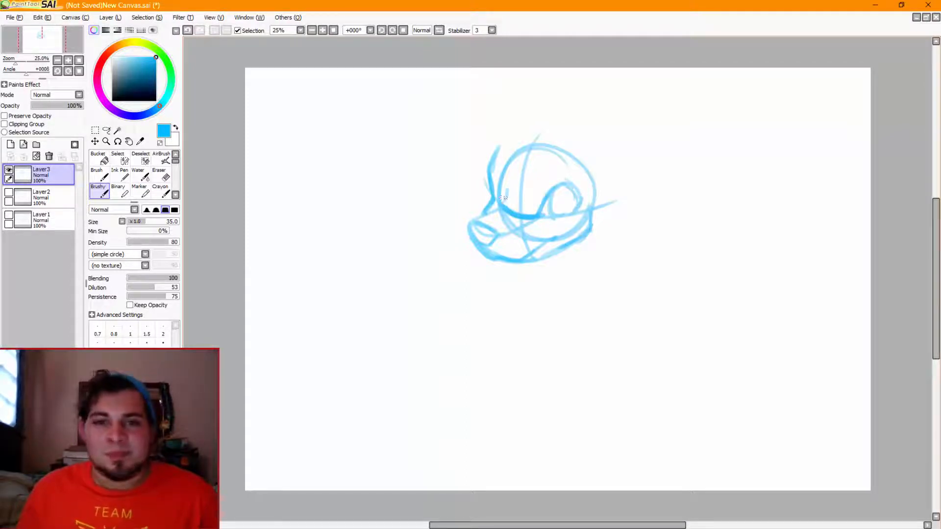
mouse_move(500, 172)
mouse_down()
mouse_move(506, 195)
mouse_move(551, 133)
mouse_move(581, 128)
mouse_move(519, 134)
mouse_move(607, 186)
mouse_up()
key(ctrl+z)
drag(578, 134, 610, 206)
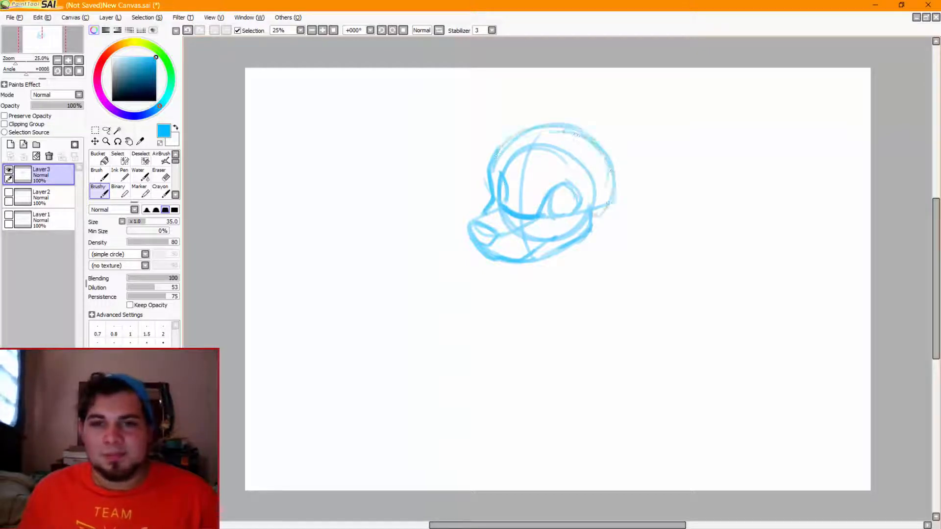
Complete the skull outline down the back of the head and add two pointed ears on top
drag(603, 154, 594, 218)
drag(606, 171, 593, 225)
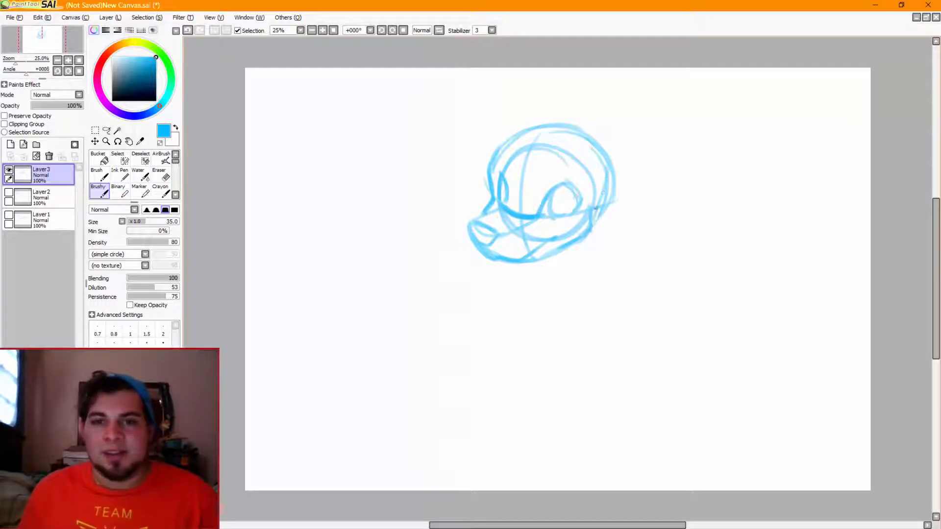
mouse_move(603, 194)
mouse_down()
mouse_move(614, 146)
mouse_move(606, 169)
mouse_move(604, 89)
mouse_move(593, 107)
mouse_move(492, 79)
mouse_move(487, 149)
mouse_up()
drag(493, 111, 489, 152)
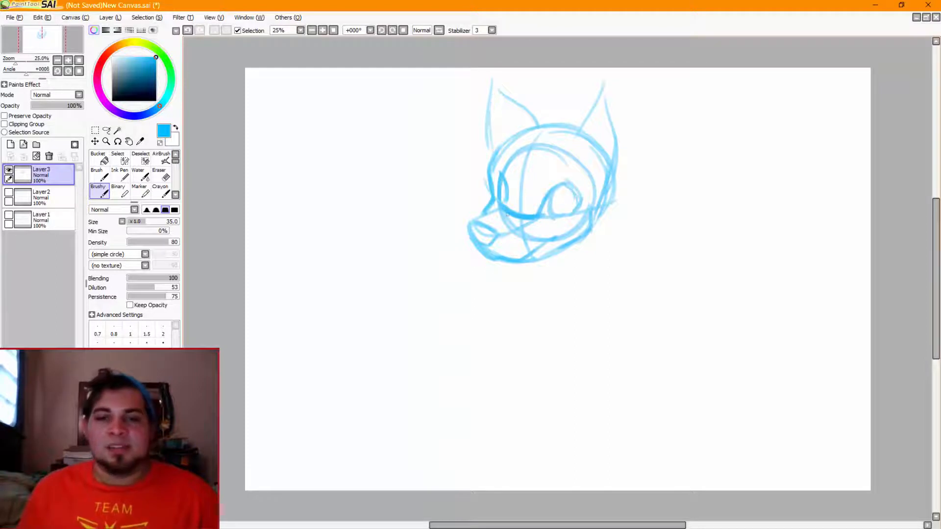
Draw an arrow from the face out past the muzzle in its facing direction, and reinforce the jaw line
mouse_move(519, 199)
mouse_down()
mouse_move(402, 260)
mouse_move(416, 263)
mouse_up()
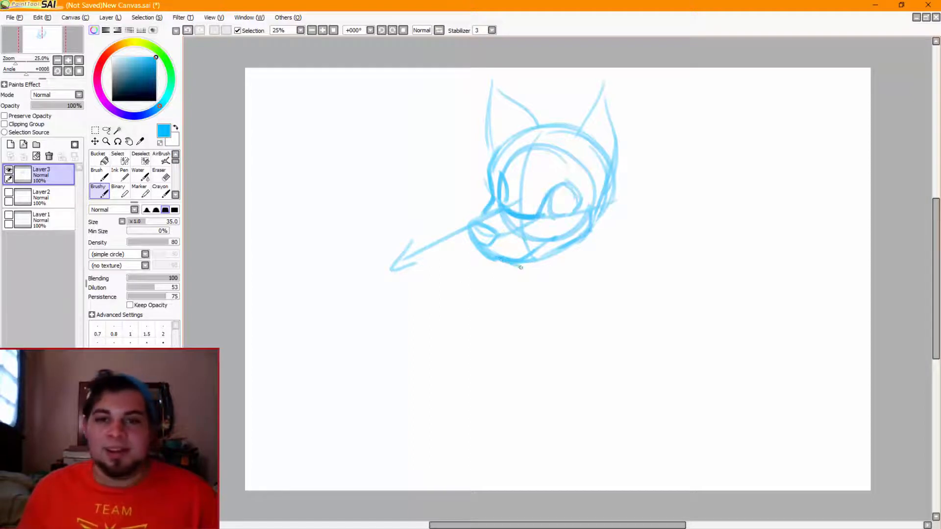
key(ctrl+z)
mouse_move(502, 260)
mouse_down()
mouse_move(525, 270)
mouse_move(512, 261)
mouse_move(553, 259)
mouse_move(527, 266)
mouse_move(602, 229)
mouse_move(564, 250)
mouse_move(604, 223)
mouse_move(606, 208)
mouse_move(600, 233)
mouse_up()
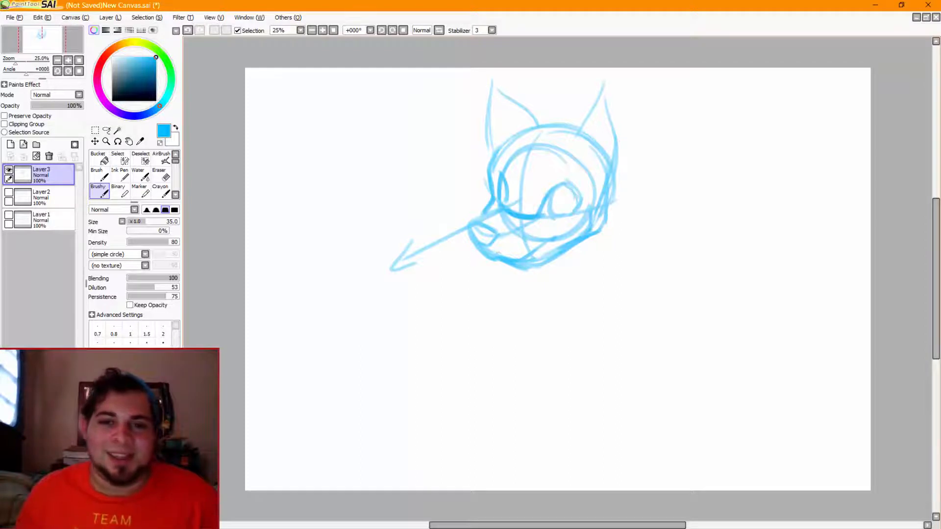
Erase the direction arrow completely, using the Eraser at size 250 for its outer part
key(e)
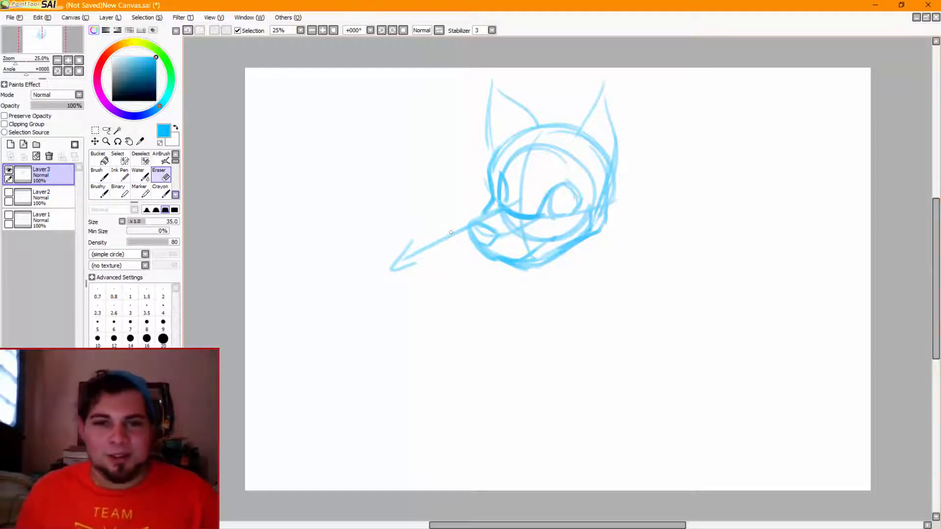
drag(464, 221, 468, 231)
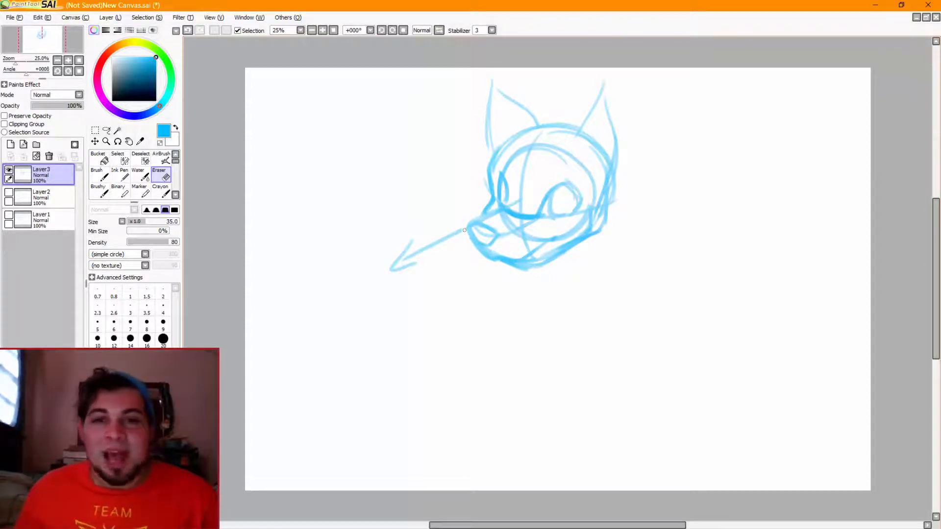
drag(464, 230, 452, 235)
click(130, 388)
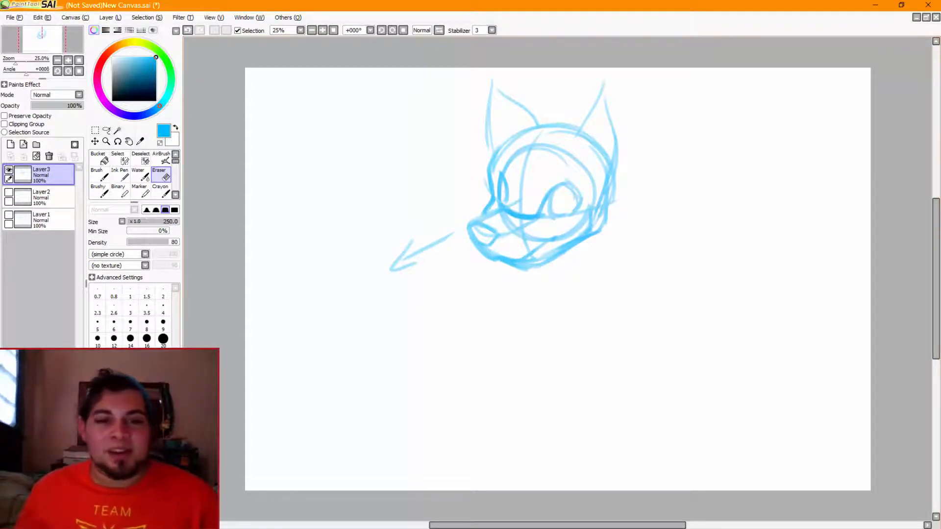
drag(439, 236, 405, 266)
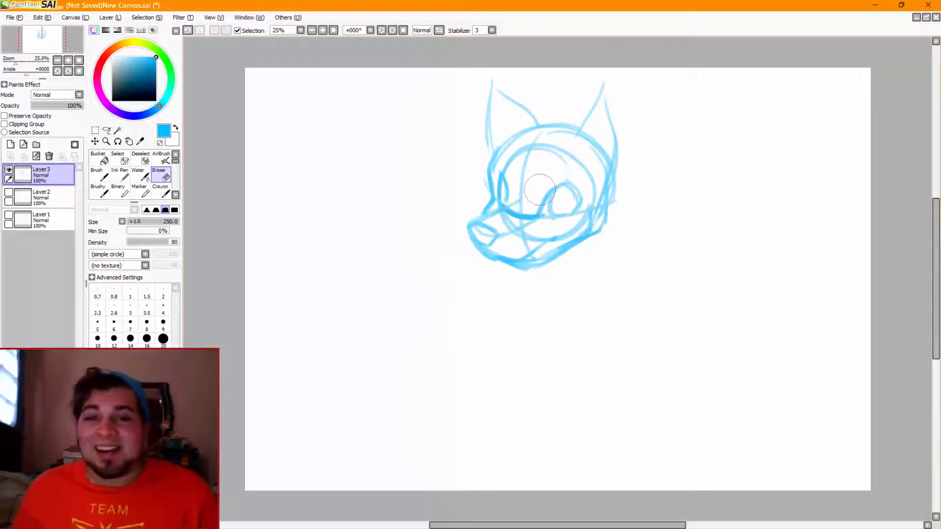
Try erasing the facial features inside the head circle with the Eraser at size 500, and undo the erasing
mouse_move(543, 189)
mouse_down()
mouse_move(521, 214)
mouse_move(528, 173)
mouse_move(520, 178)
mouse_move(549, 170)
mouse_move(576, 186)
mouse_move(569, 211)
mouse_move(539, 220)
mouse_move(544, 201)
mouse_up()
click(130, 405)
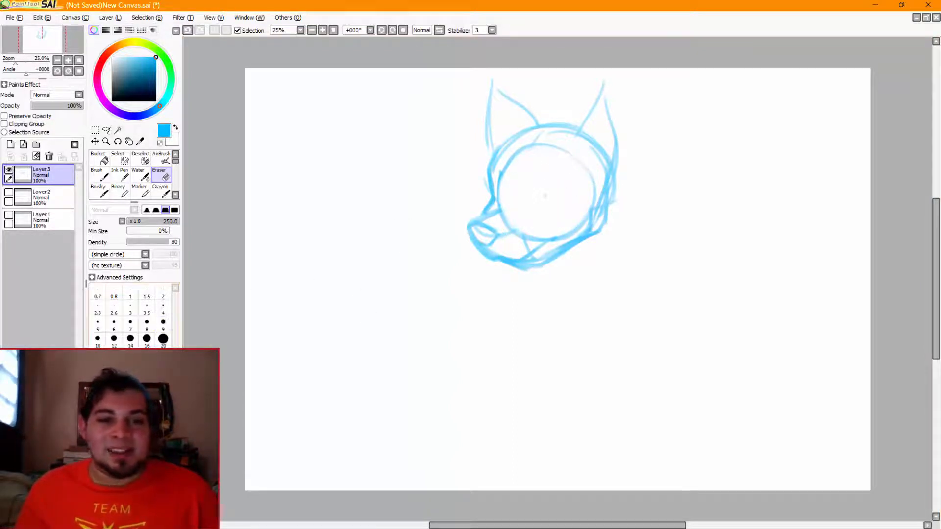
mouse_move(453, 228)
mouse_down()
mouse_move(493, 267)
mouse_move(589, 274)
mouse_move(630, 230)
mouse_move(650, 145)
mouse_move(620, 206)
mouse_move(543, 206)
mouse_move(513, 185)
mouse_move(604, 157)
mouse_move(504, 105)
mouse_move(520, 174)
mouse_move(525, 139)
mouse_up()
key(ctrl+z)
key(ctrl+z)
key(ctrl+z)
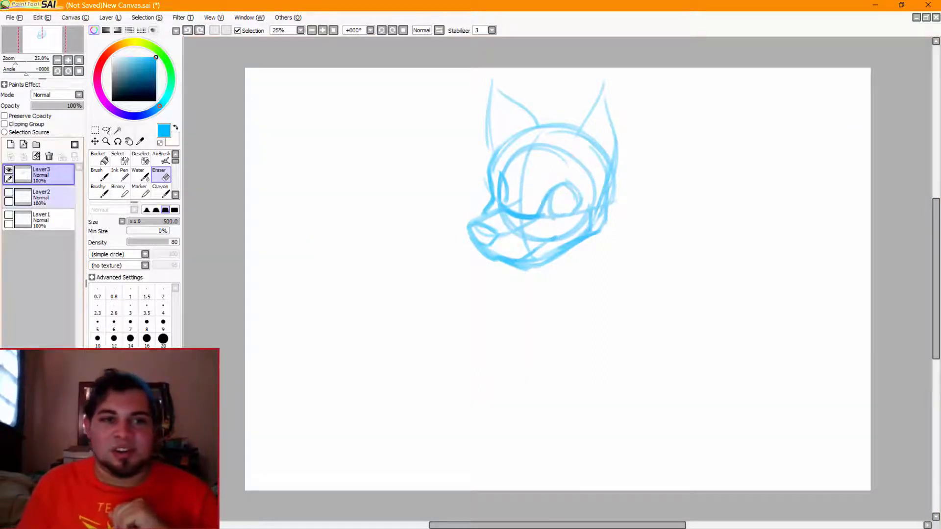
Hide the finished animal head on Layer3, add a new layer above it, and switch to the Brushy brush
click(9, 170)
click(10, 145)
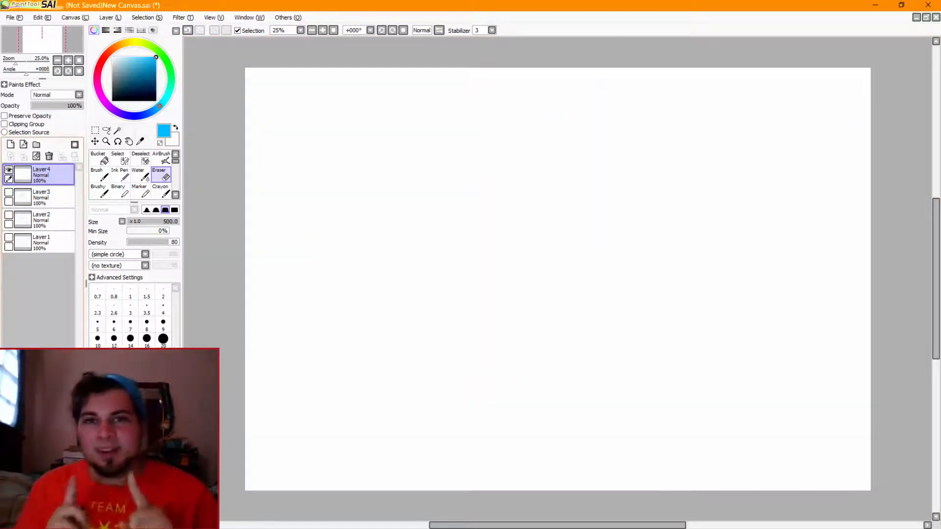
click(119, 174)
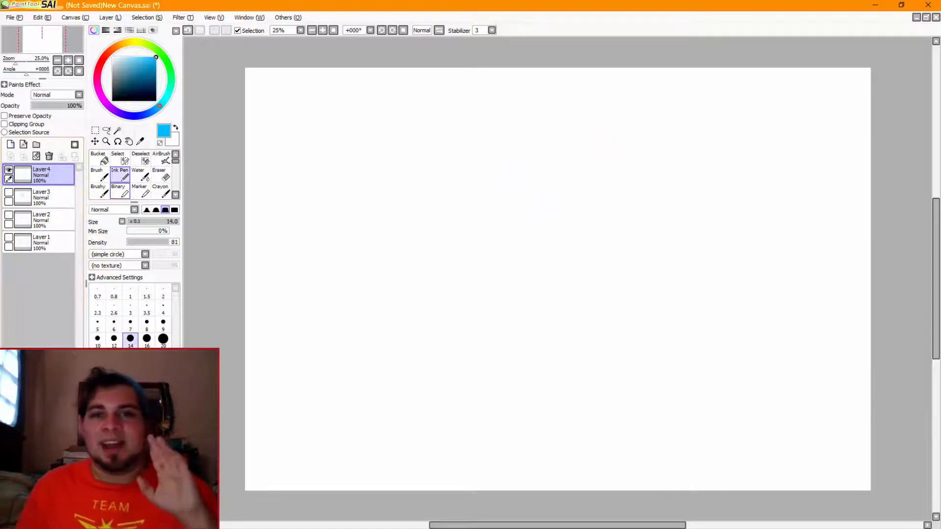
click(99, 192)
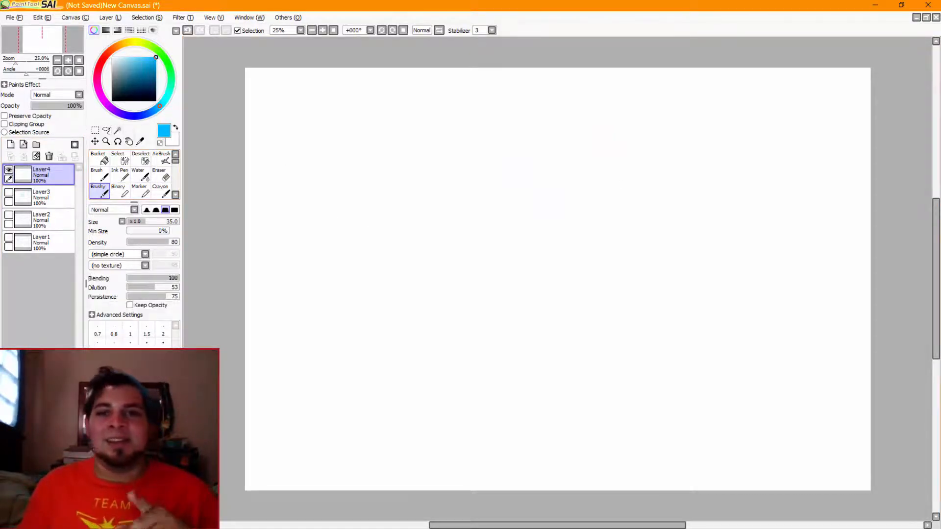
Draw a new head circle in the upper middle of the empty layer, undoing the unwanted strokes
mouse_move(539, 166)
mouse_down()
mouse_move(559, 177)
mouse_move(563, 195)
mouse_move(537, 157)
mouse_move(557, 239)
mouse_up()
key(ctrl+z)
key(ctrl+z)
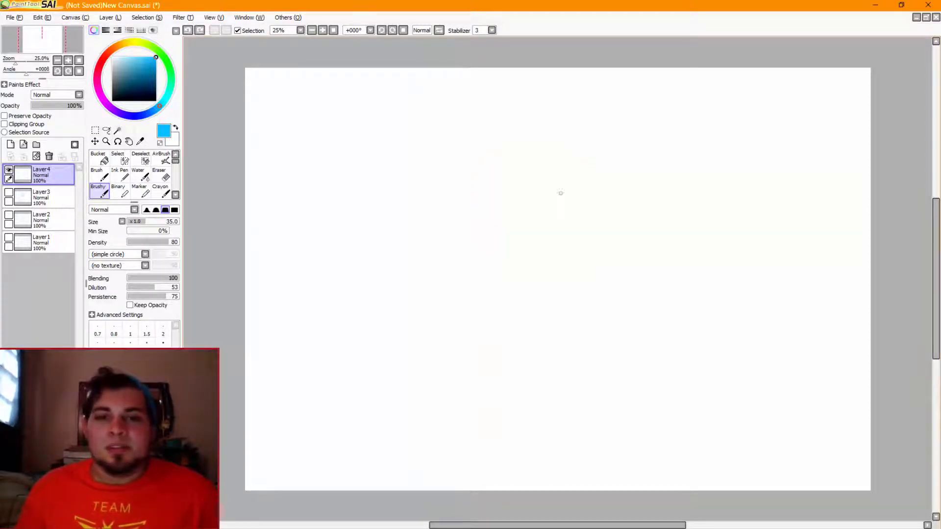
mouse_move(544, 145)
mouse_down()
mouse_move(534, 145)
mouse_move(582, 230)
mouse_move(515, 146)
mouse_move(512, 278)
mouse_up()
Draw a vertical guide line bowed to the left through the new circle, retrying until the curve fits
key(ctrl+z)
key(ctrl+z)
drag(523, 142, 509, 278)
key(ctrl+z)
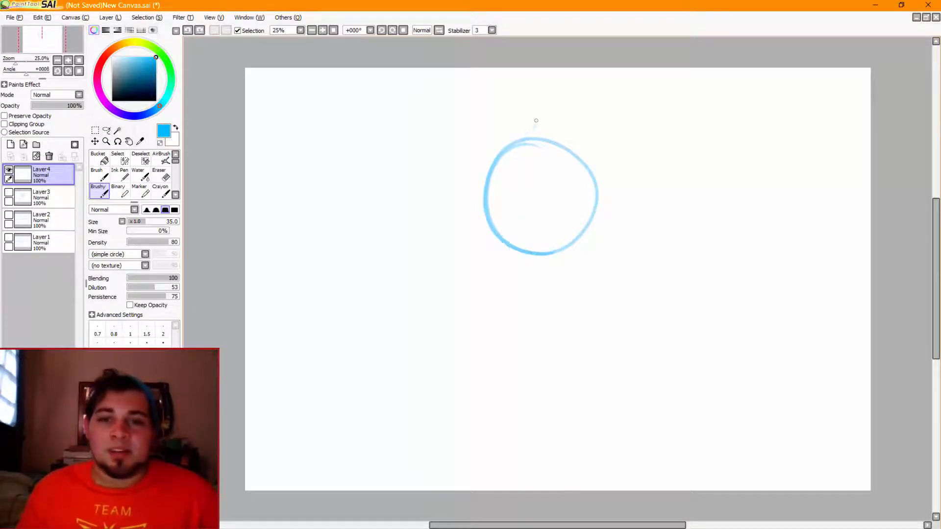
drag(522, 142, 512, 284)
key(ctrl+z)
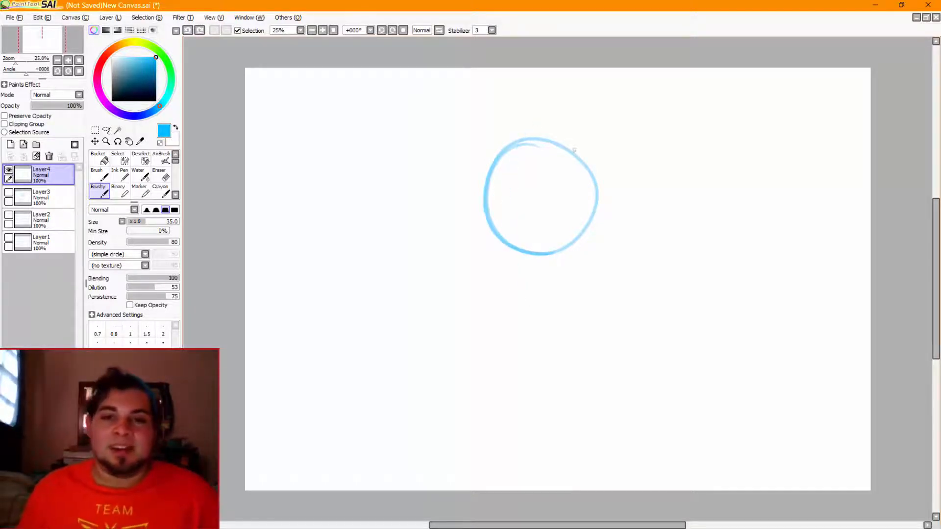
mouse_move(531, 141)
mouse_down()
mouse_move(519, 210)
mouse_move(528, 276)
mouse_up()
Draw a sagging horizontal guide line across the lower half of the new circle, replacing the first attempt
key(ctrl+z)
drag(538, 122, 530, 289)
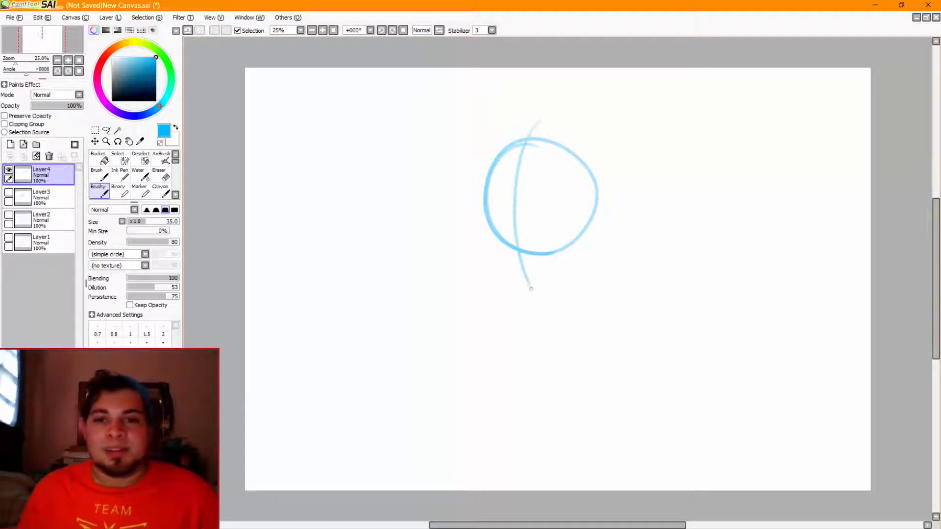
drag(468, 191, 594, 228)
key(ctrl+z)
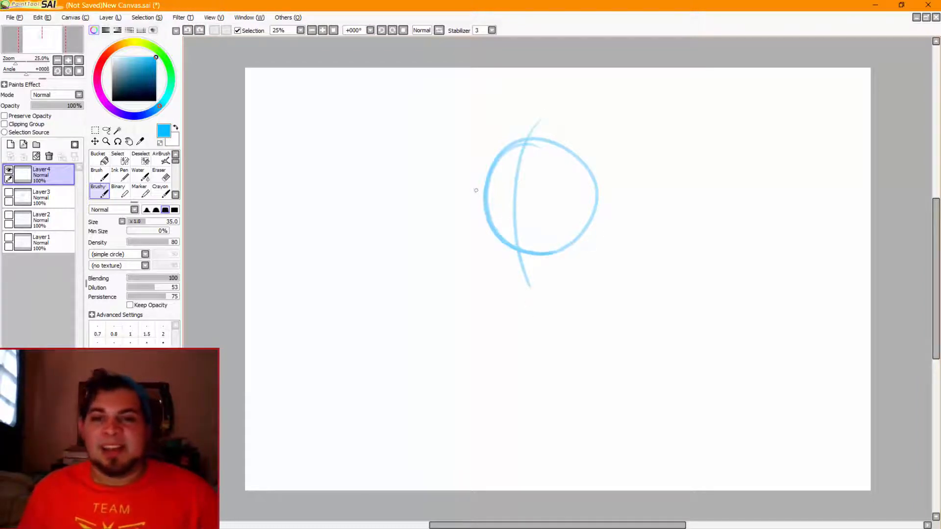
drag(478, 194, 595, 233)
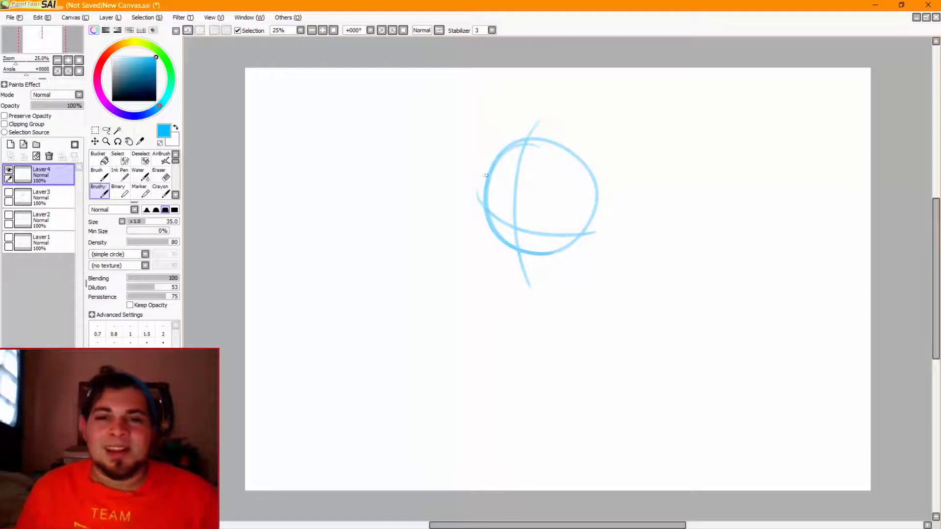
Draw the brow and upper cheek curves of a human face just outside the circle's left edge
mouse_move(494, 147)
mouse_down()
mouse_move(482, 180)
mouse_move(481, 173)
mouse_move(486, 197)
mouse_up()
key(ctrl+z)
key(ctrl+z)
mouse_move(482, 164)
mouse_down()
mouse_move(478, 227)
mouse_move(482, 207)
mouse_move(480, 236)
mouse_move(493, 252)
mouse_move(485, 215)
mouse_move(493, 257)
mouse_up()
key(ctrl+z)
key(ctrl+z)
key(ctrl+z)
drag(481, 222, 492, 256)
Redraw the cheek down to a pointed chin on the vertical guide line, and bring the jaw up to the circle's lower right
key(ctrl+z)
drag(481, 222, 492, 256)
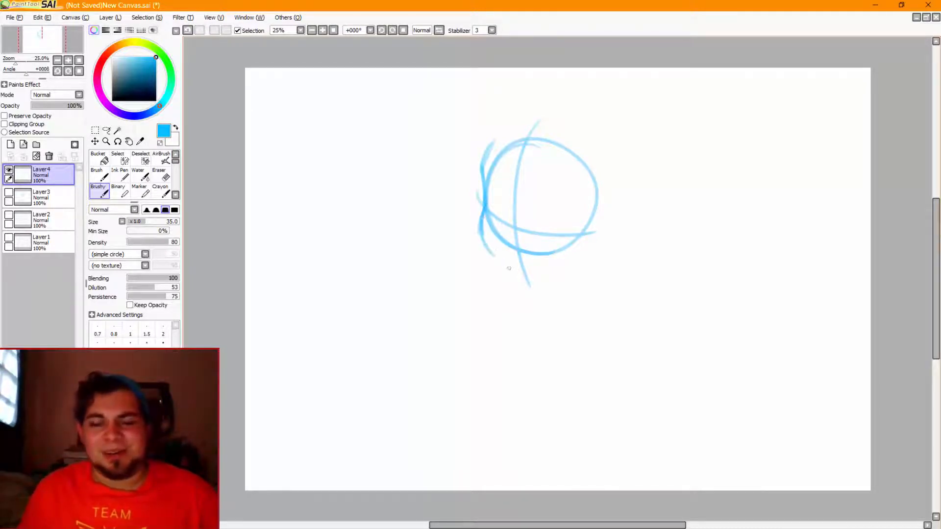
key(ctrl+z)
mouse_move(481, 222)
mouse_down()
mouse_move(492, 254)
mouse_move(514, 269)
mouse_up()
mouse_move(484, 238)
mouse_down()
mouse_move(526, 281)
mouse_move(583, 242)
mouse_up()
key(ctrl+z)
key(ctrl+z)
key(ctrl+z)
key(ctrl+z)
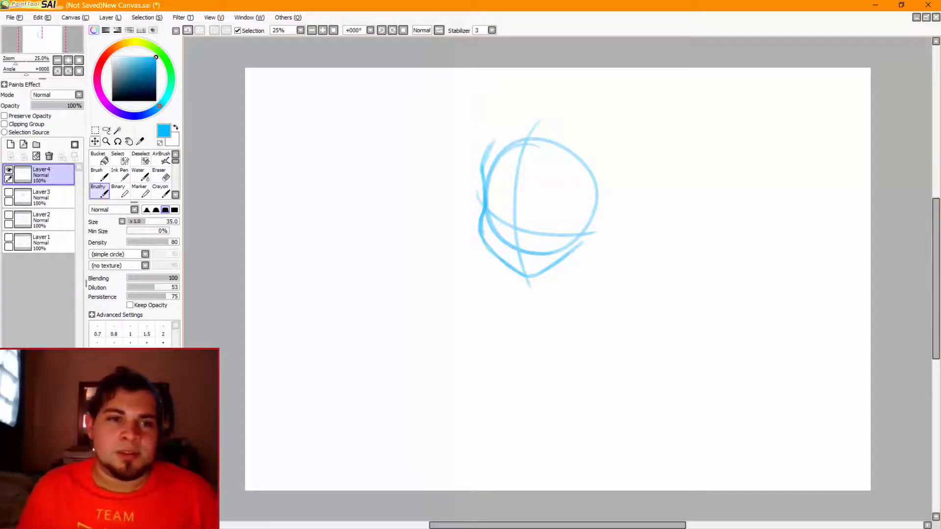
Lasso the brow, cheek and jaw contour, shift it slightly left away from the circle, and clear the selection
click(106, 130)
drag(505, 133, 496, 152)
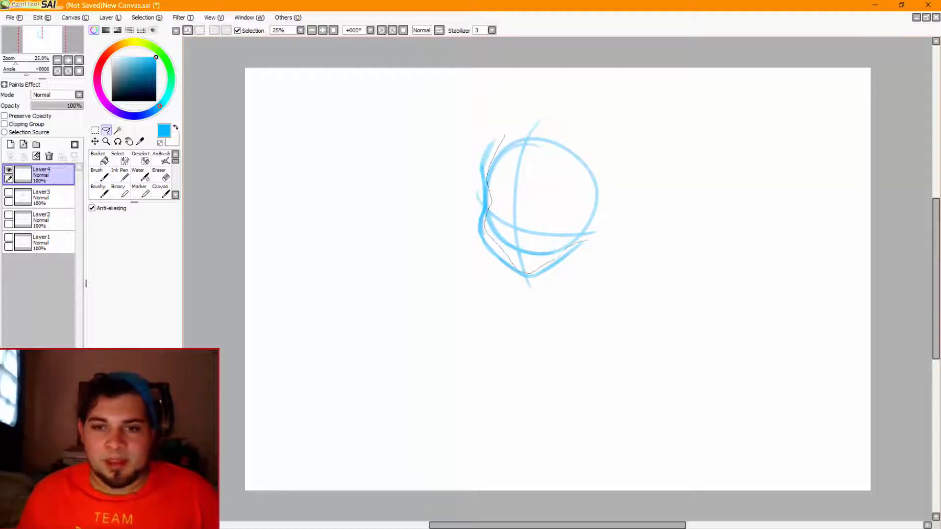
mouse_move(583, 240)
mouse_down()
mouse_move(627, 173)
mouse_move(616, 146)
mouse_move(626, 226)
mouse_move(583, 303)
mouse_move(523, 323)
mouse_move(451, 252)
mouse_move(442, 173)
mouse_move(504, 112)
mouse_up()
key(m)
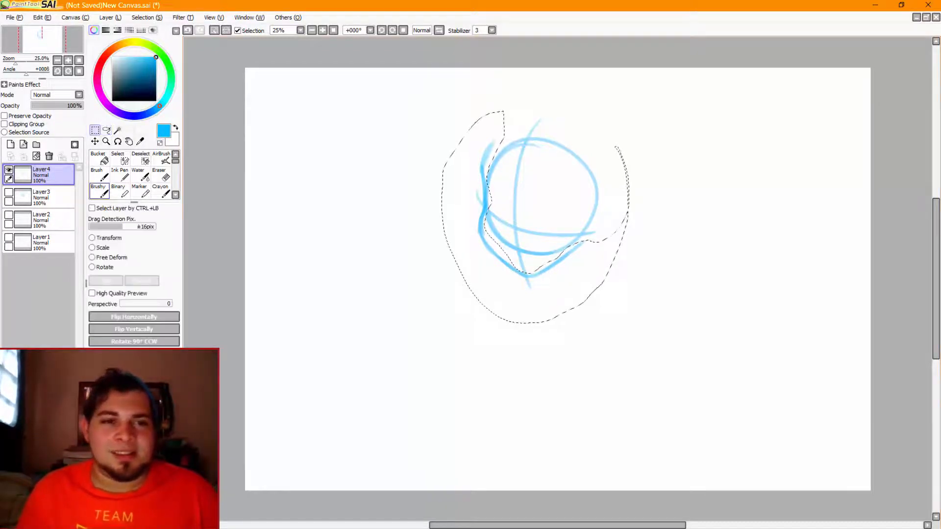
key(ctrl+t)
drag(475, 214, 466, 214)
key(Return)
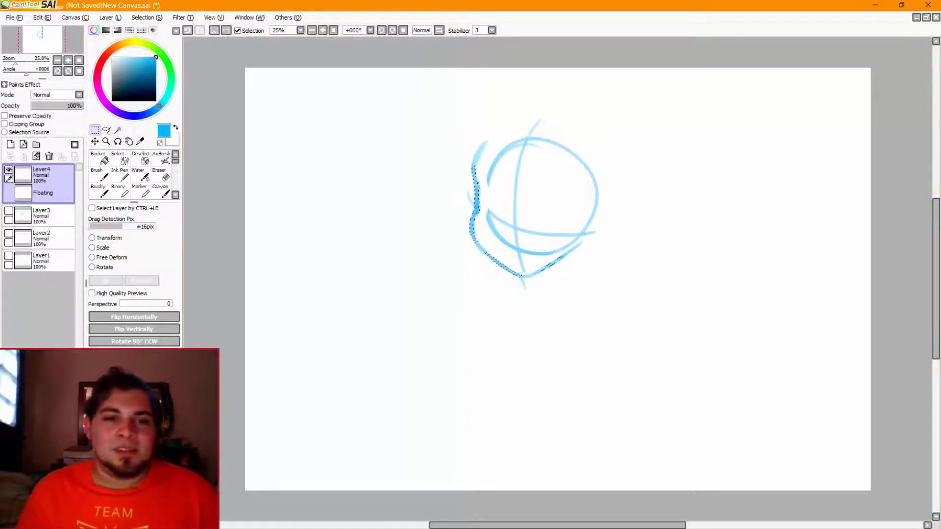
key(ctrl+d)
Redraw the missing left edge of the head circle with the Brushy brush and reinforce the vertical guide line's lower end
click(99, 190)
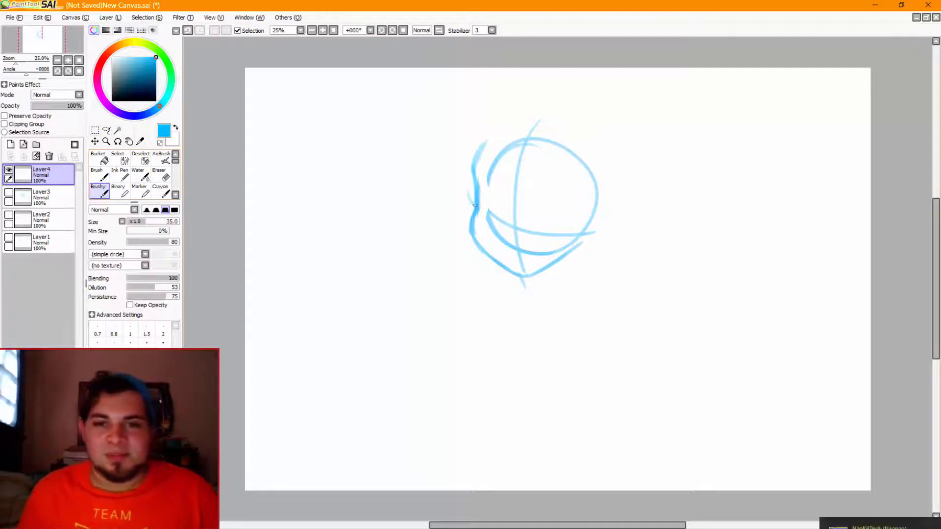
drag(489, 179, 492, 234)
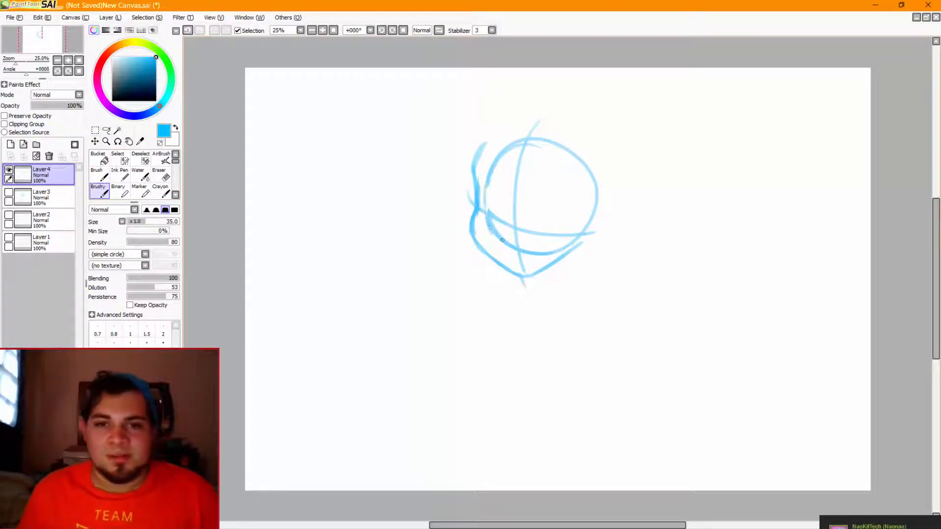
key(ctrl+z)
mouse_move(489, 181)
mouse_down()
mouse_move(491, 230)
mouse_move(526, 288)
mouse_up()
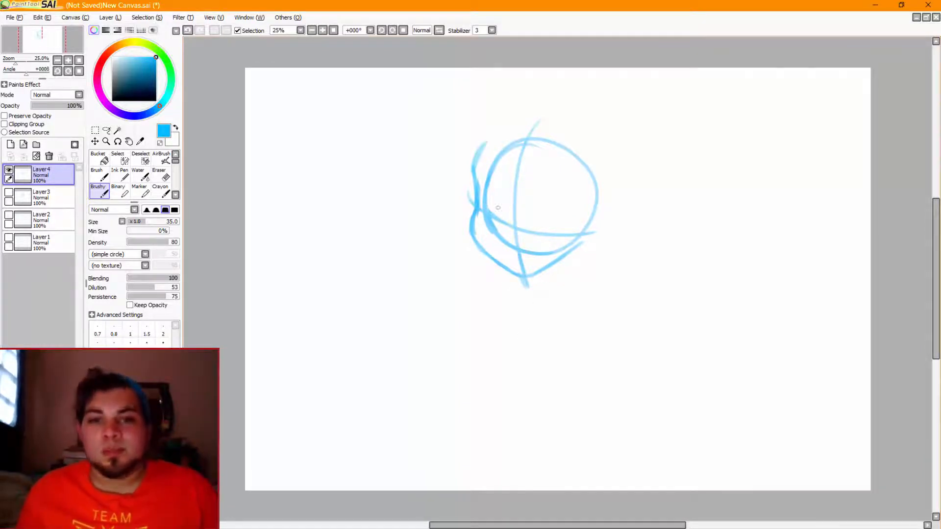
drag(487, 204, 548, 212)
drag(481, 198, 591, 229)
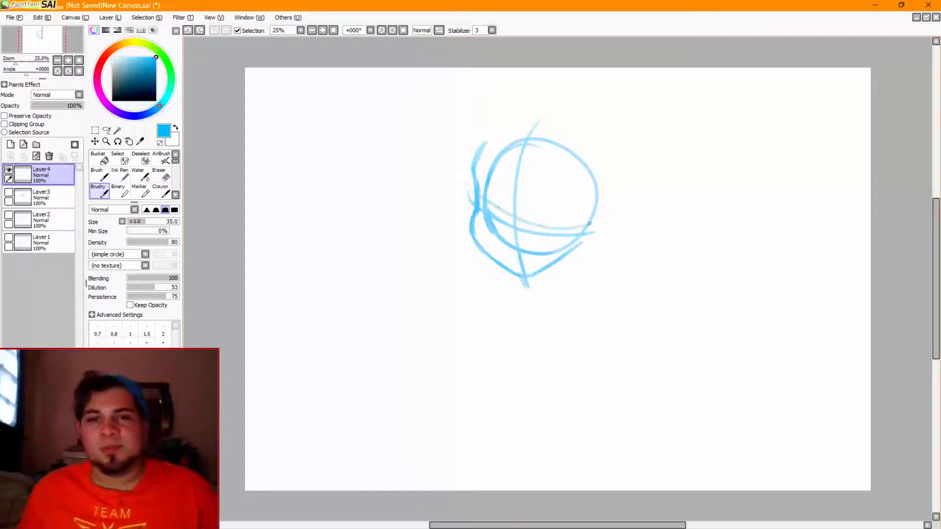
key(ctrl+z)
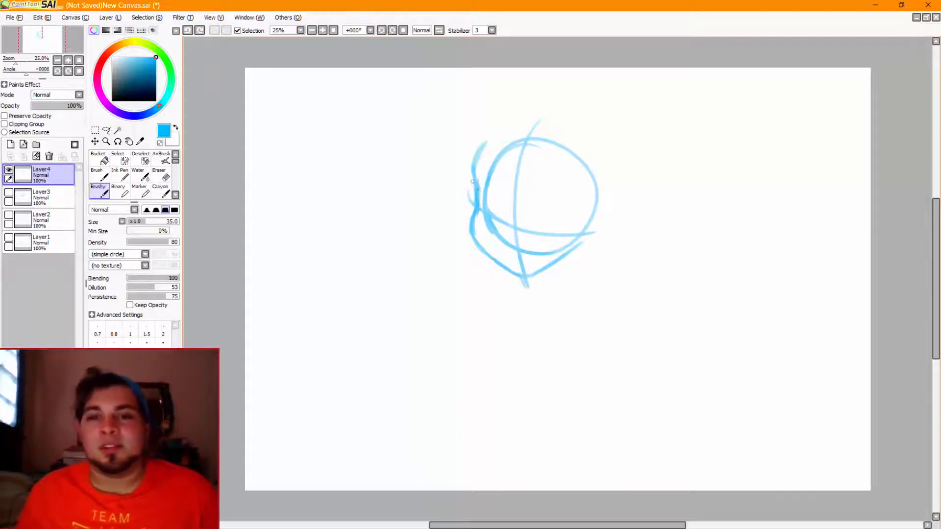
drag(487, 197, 576, 189)
key(ctrl+z)
drag(488, 196, 615, 207)
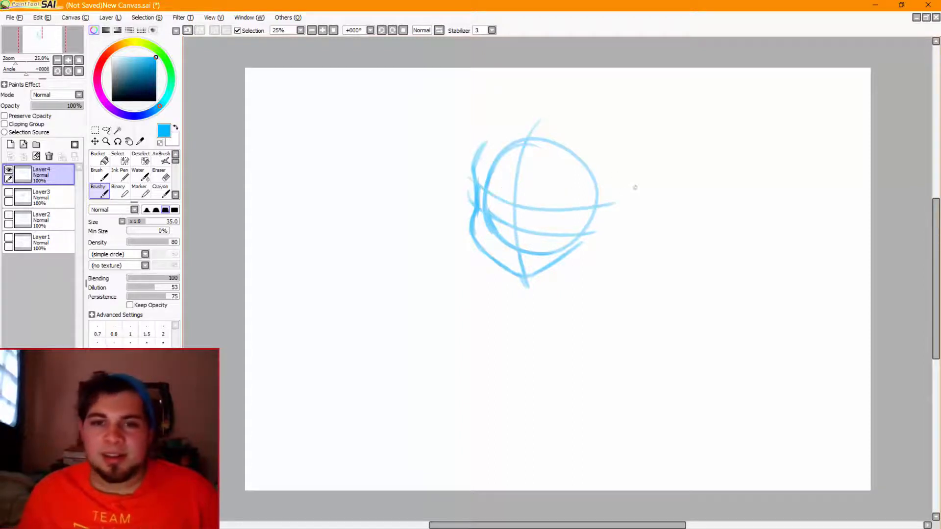
key(ctrl+z)
drag(486, 196, 601, 205)
key(ctrl+z)
drag(469, 178, 599, 206)
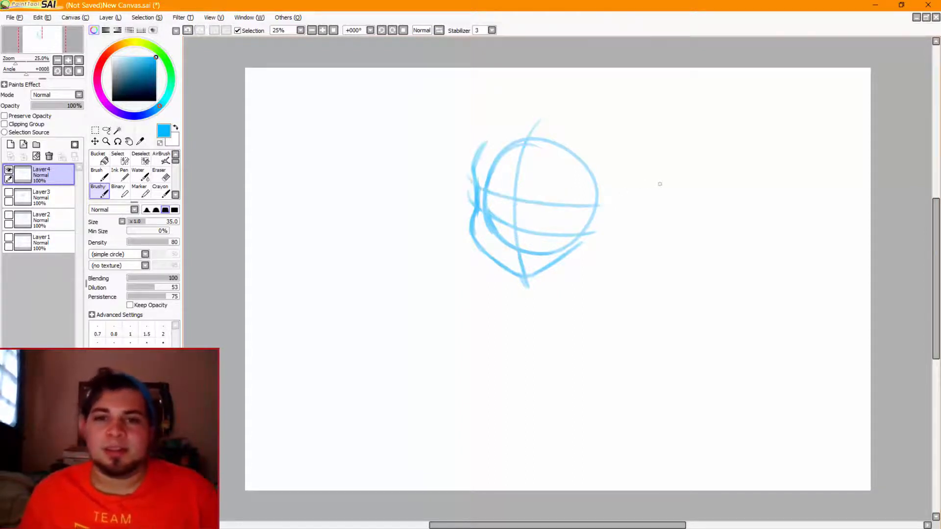
key(ctrl+z)
drag(486, 196, 610, 206)
key(ctrl+z)
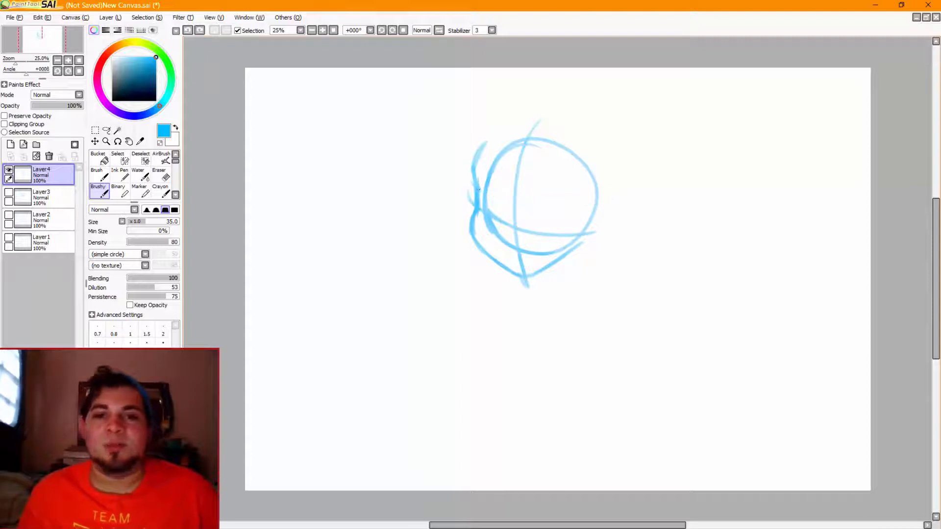
Draw a gently curved upper horizontal guide line across the middle of the head circle, starting at the brow contour
drag(486, 197, 595, 205)
key(ctrl+z)
drag(488, 192, 600, 205)
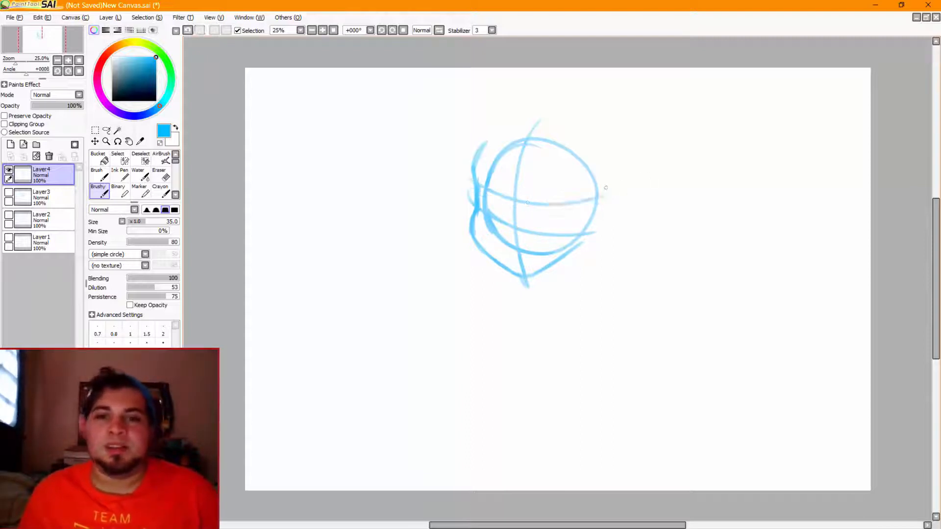
key(ctrl+z)
drag(478, 185, 595, 198)
key(ctrl+z)
drag(478, 187, 583, 198)
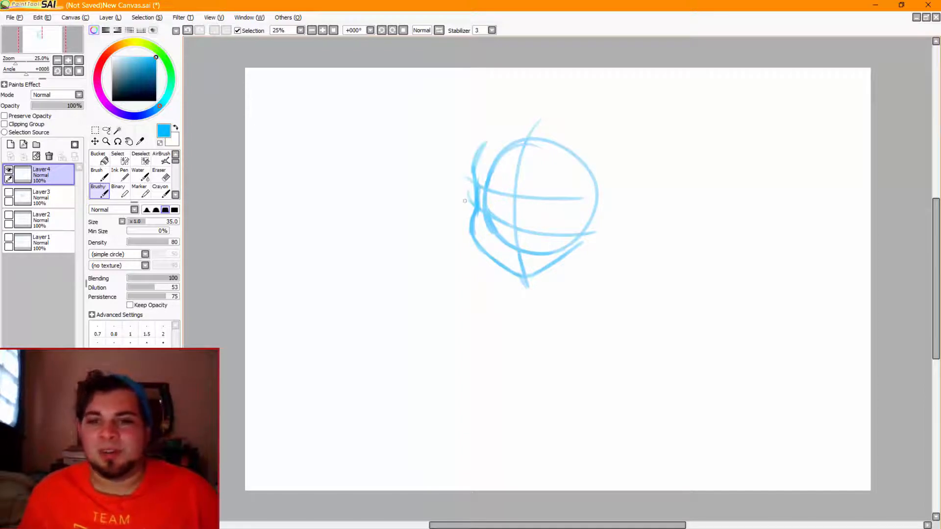
Draw another curved horizontal guide line just above the lowest one, from the cheek to just past the circle's right edge
drag(491, 221, 595, 237)
key(ctrl+z)
drag(487, 214, 605, 230)
key(ctrl+z)
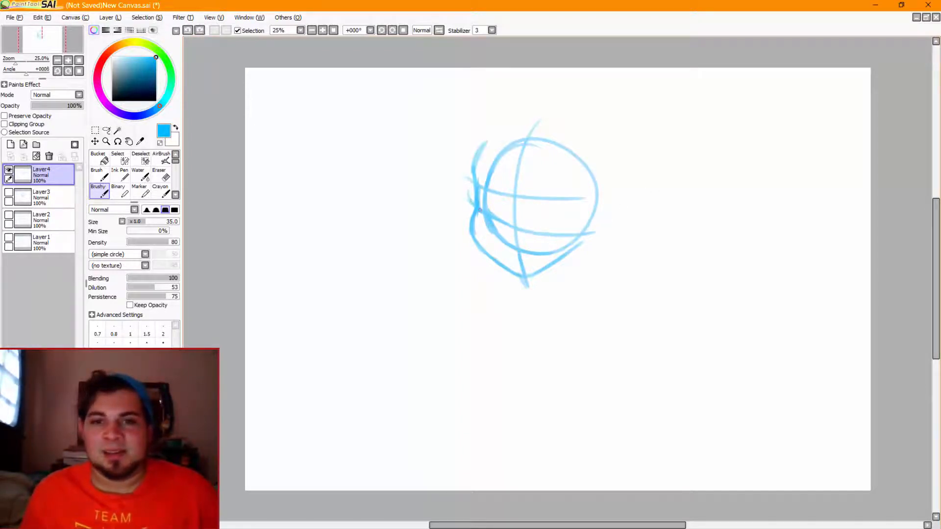
drag(480, 210, 601, 216)
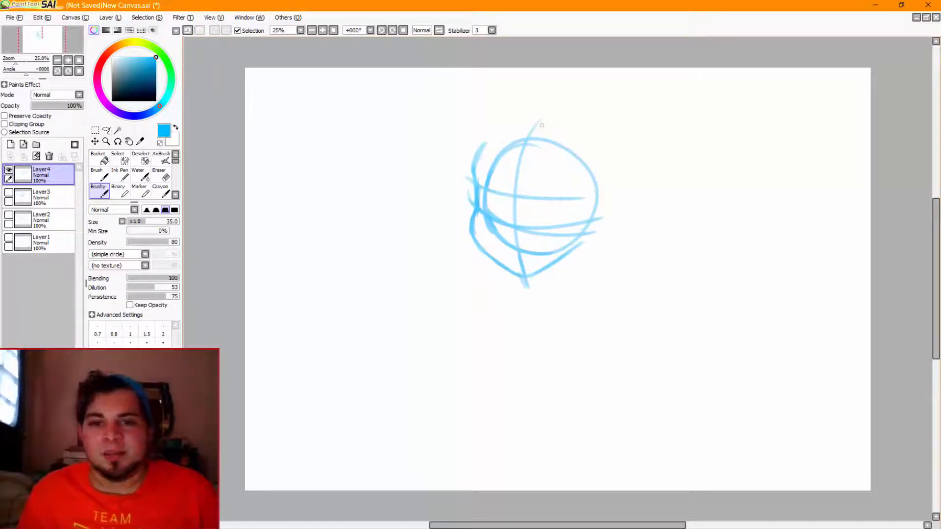
Retrace the curved vertical guide line from above the top of the circle down to the chin
drag(542, 117, 512, 246)
key(ctrl+z)
drag(521, 144, 511, 273)
key(ctrl+z)
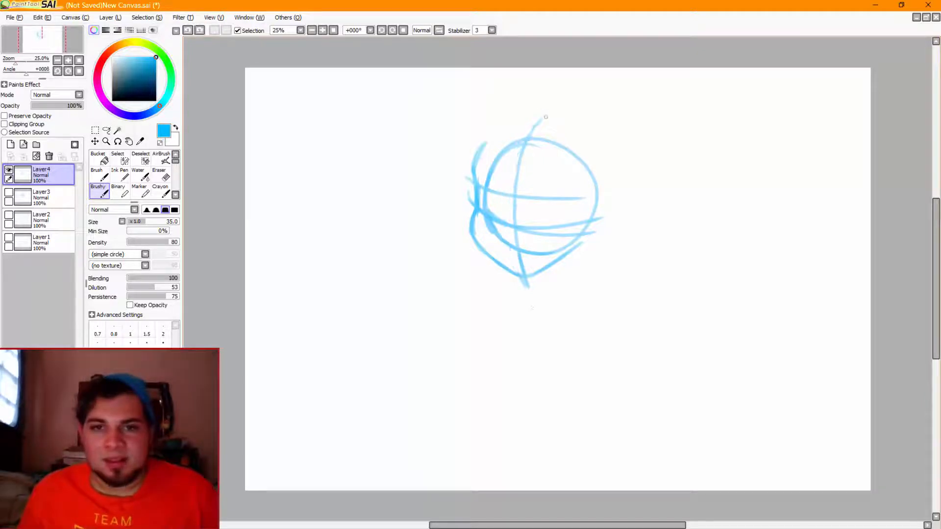
drag(546, 116, 513, 272)
key(ctrl+z)
mouse_move(544, 111)
mouse_down()
mouse_move(512, 201)
mouse_move(527, 288)
mouse_up()
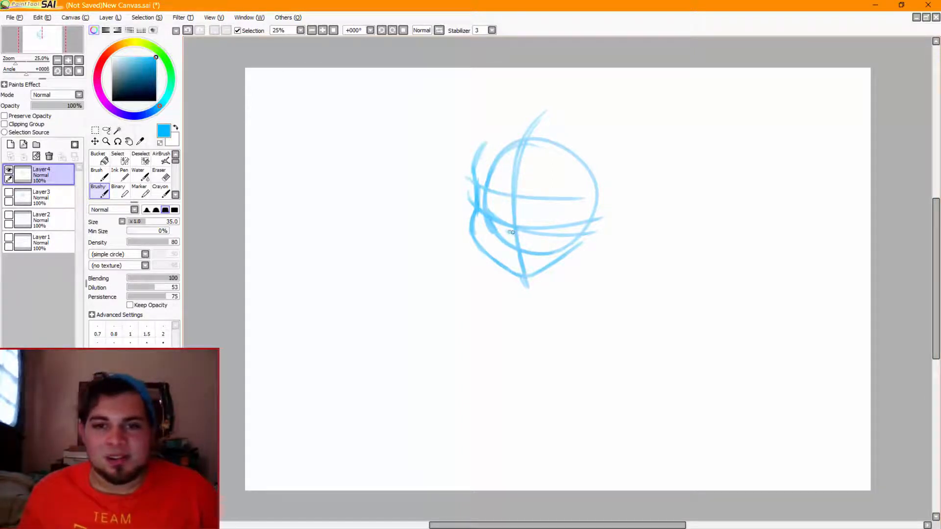
Sketch a small nose where the vertical guide meets the lower guide lines, and a short curved mouth beneath it
drag(505, 231, 509, 233)
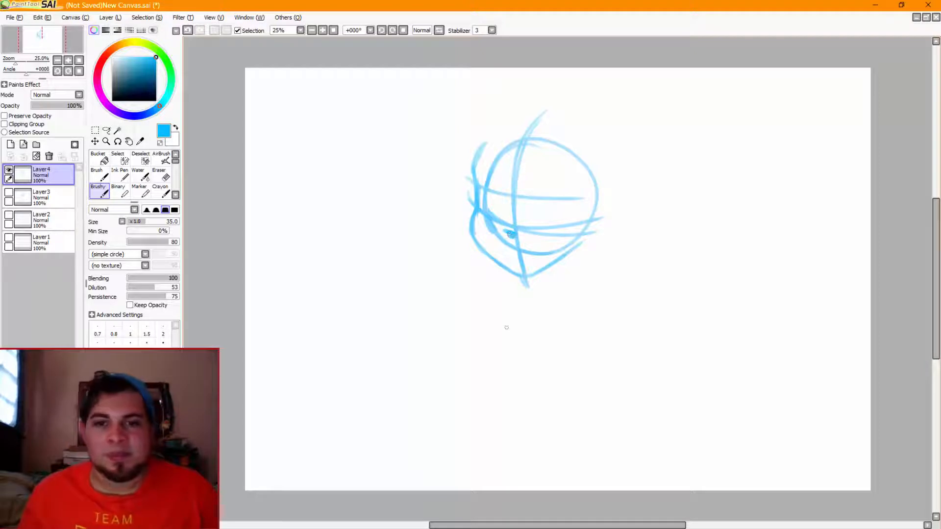
key(ctrl+z)
key(ctrl+z)
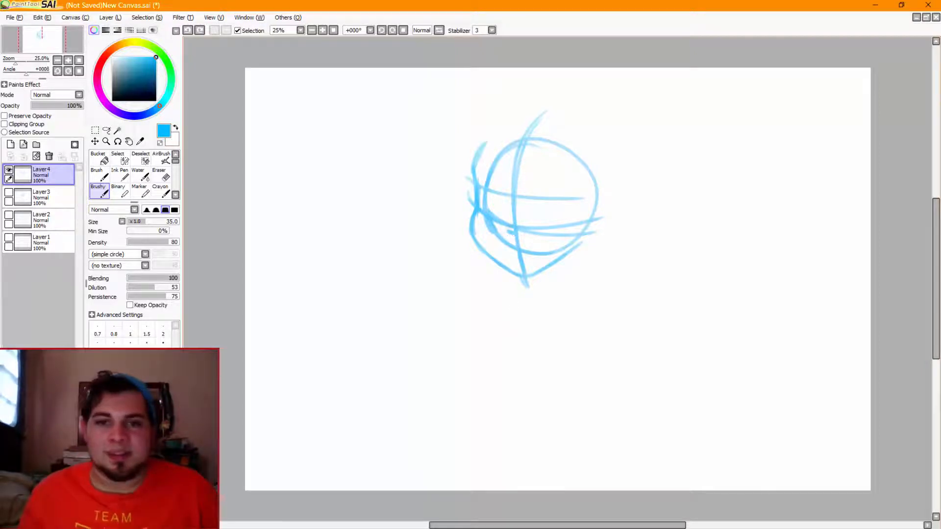
drag(511, 202, 508, 228)
key(ctrl+z)
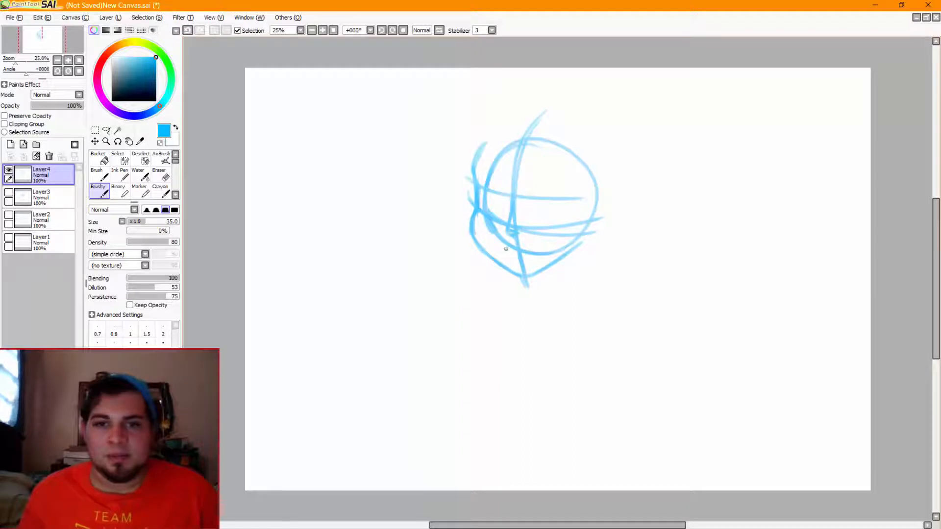
drag(505, 249, 543, 249)
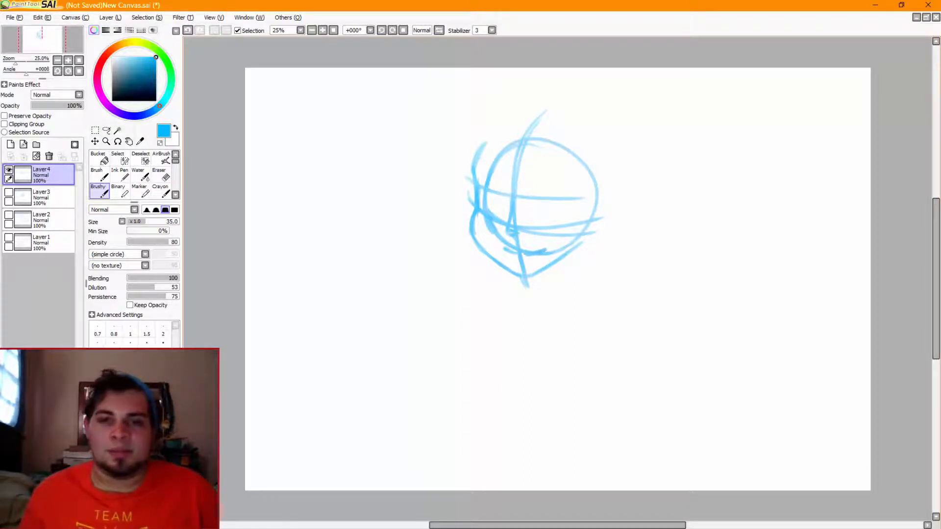
Sketch the slanted near eye and the narrow far eye between the upper and lower horizontal guide lines
mouse_move(549, 203)
mouse_down()
mouse_move(537, 219)
mouse_move(544, 204)
mouse_move(574, 198)
mouse_move(547, 228)
mouse_move(538, 219)
mouse_move(545, 211)
mouse_move(528, 226)
mouse_move(544, 207)
mouse_move(535, 223)
mouse_move(554, 213)
mouse_move(546, 211)
mouse_move(547, 224)
mouse_move(547, 207)
mouse_move(553, 222)
mouse_move(548, 206)
mouse_move(557, 224)
mouse_up()
key(ctrl+z)
key(ctrl+z)
key(ctrl+z)
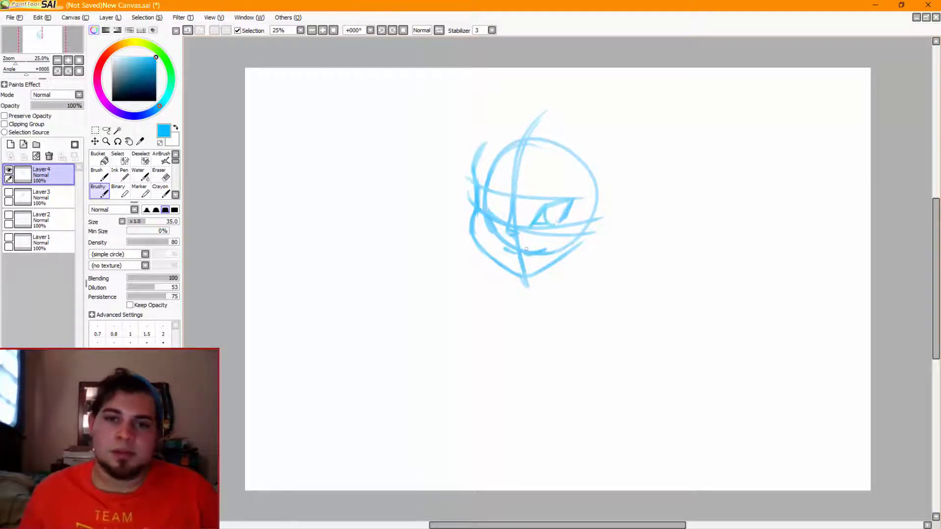
drag(494, 197, 492, 215)
key(ctrl+z)
key(ctrl+z)
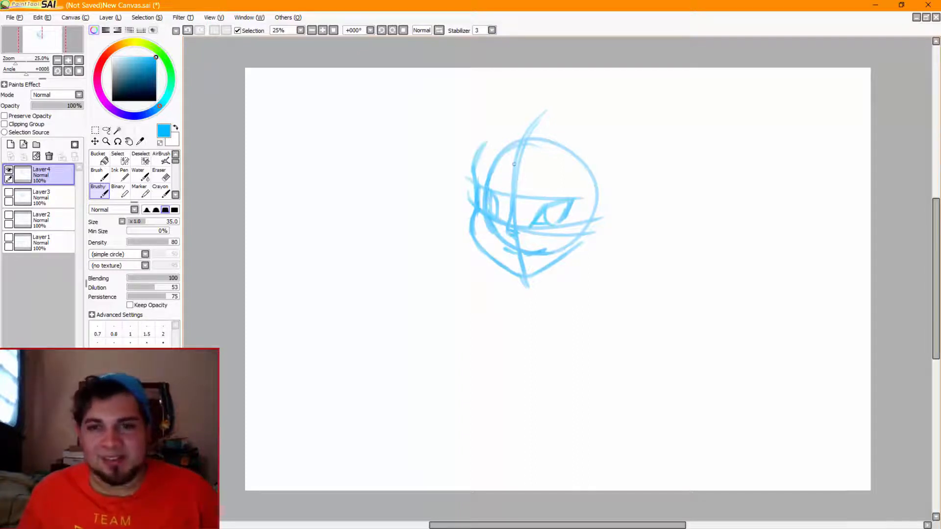
Sketch hair strands sweeping from the crown across the far eye and down the left side of the face past the chin
drag(516, 160, 476, 236)
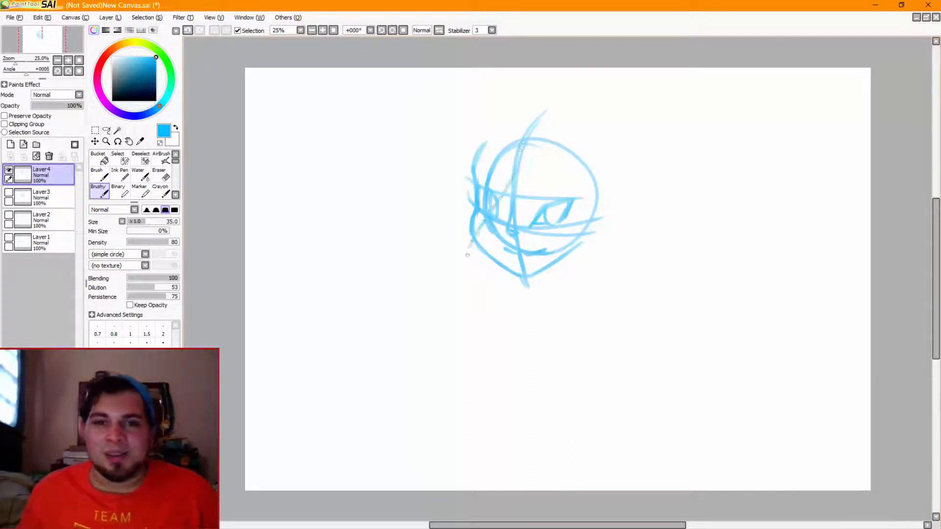
key(ctrl+z)
drag(520, 150, 484, 241)
mouse_move(498, 193)
mouse_down()
mouse_move(485, 315)
mouse_move(487, 174)
mouse_up()
drag(517, 142, 470, 203)
key(ctrl+z)
mouse_move(524, 132)
mouse_down()
mouse_move(432, 226)
mouse_move(506, 144)
mouse_move(456, 266)
mouse_up()
key(ctrl+z)
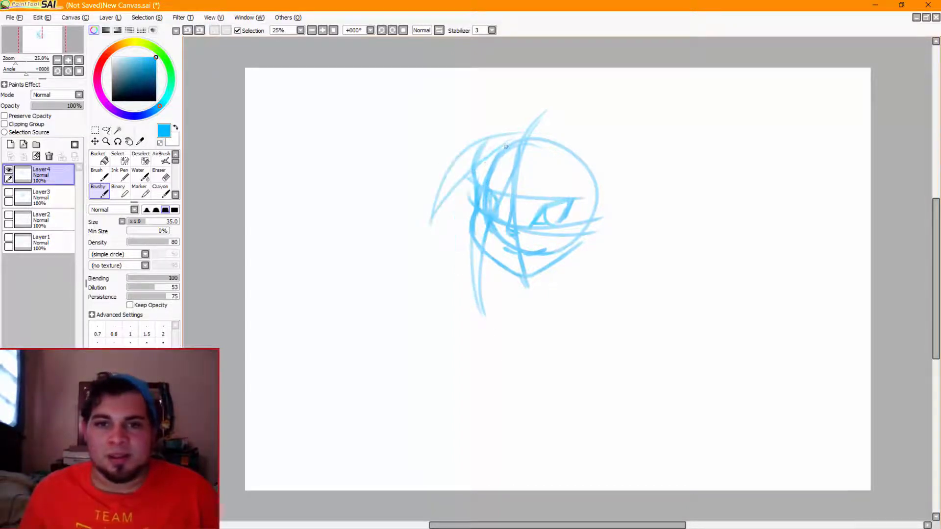
drag(472, 170, 459, 246)
drag(457, 205, 473, 285)
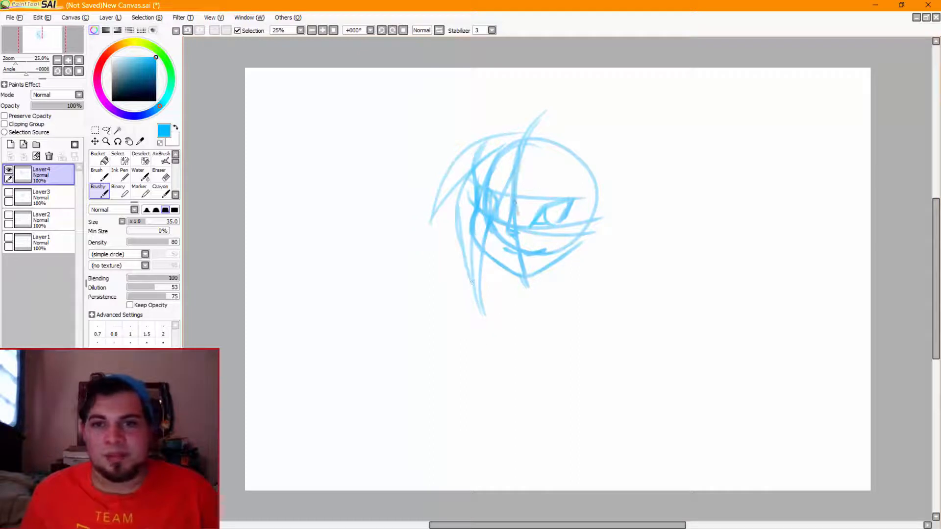
Add a fringe strand over the near eye and a side lock down the right side of the face past the jaw
mouse_move(522, 170)
mouse_down()
mouse_move(567, 242)
mouse_move(550, 299)
mouse_up()
drag(574, 203, 562, 284)
drag(558, 153, 580, 231)
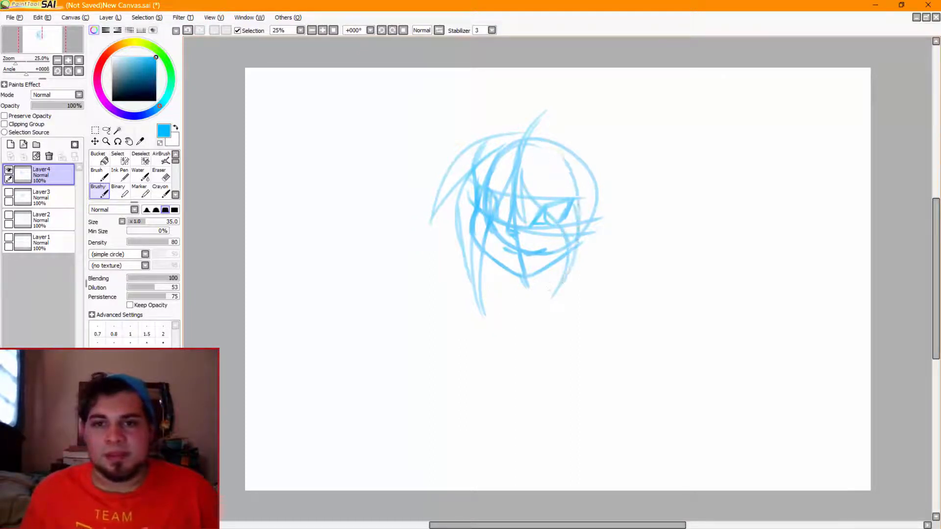
mouse_move(543, 127)
mouse_down()
mouse_move(603, 165)
mouse_move(601, 233)
mouse_up()
key(ctrl+z)
key(ctrl+z)
key(ctrl+z)
key(ctrl+z)
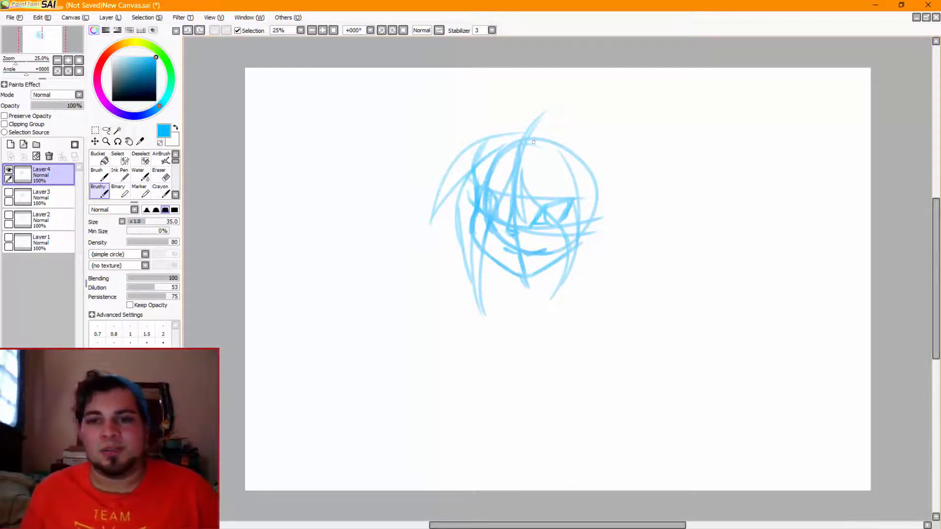
Outline the hair's outer volume from the crown down the right side of the head, and raise its top edge above the circle
mouse_move(533, 142)
mouse_down()
mouse_move(586, 152)
mouse_move(602, 210)
mouse_move(590, 255)
mouse_move(566, 284)
mouse_up()
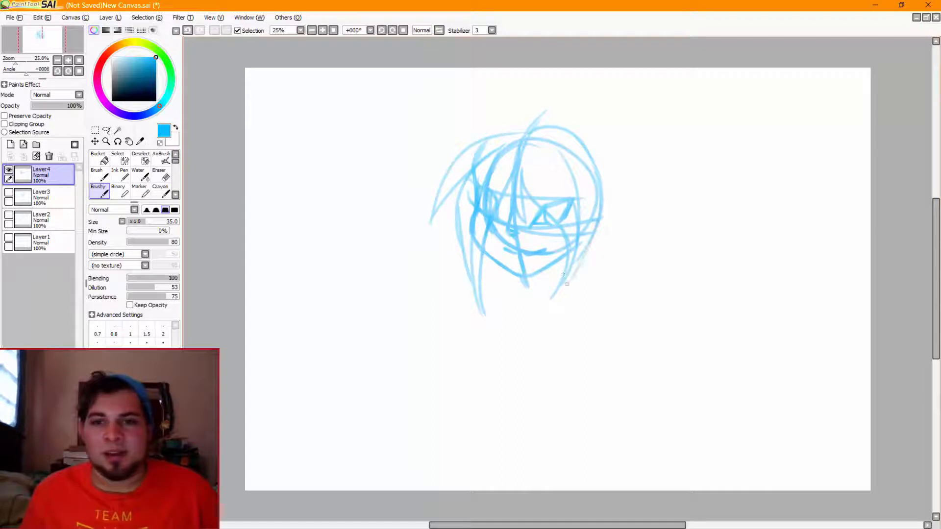
key(ctrl+z)
mouse_move(576, 139)
mouse_down()
mouse_move(601, 152)
mouse_move(610, 173)
mouse_move(592, 241)
mouse_up()
key(ctrl+z)
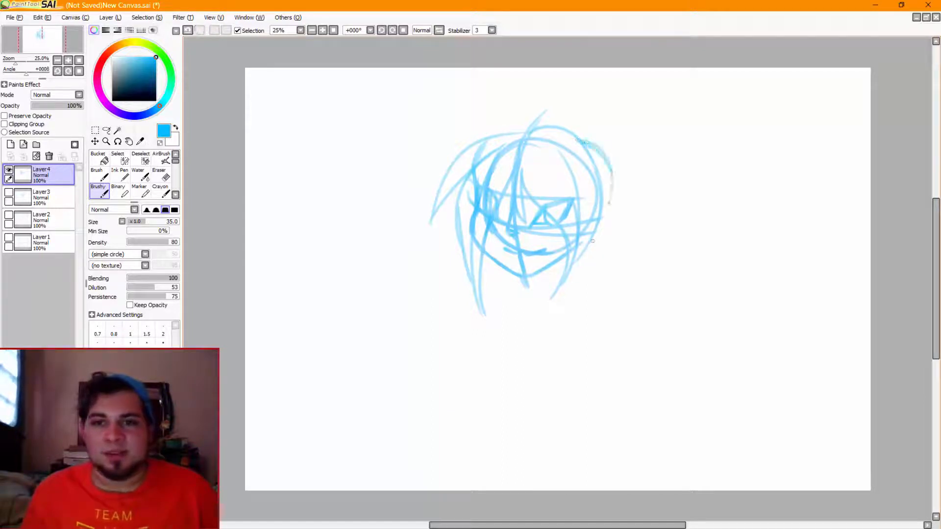
key(ctrl+z)
drag(587, 147, 595, 246)
key(ctrl+z)
mouse_move(585, 143)
mouse_down()
mouse_move(586, 252)
mouse_move(605, 166)
mouse_move(590, 148)
mouse_move(590, 240)
mouse_up()
key(ctrl+z)
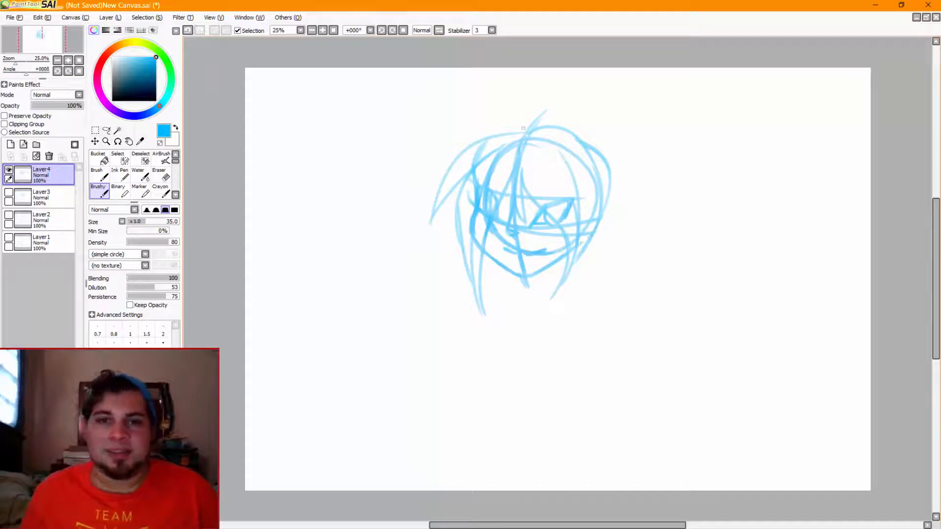
drag(538, 128, 496, 132)
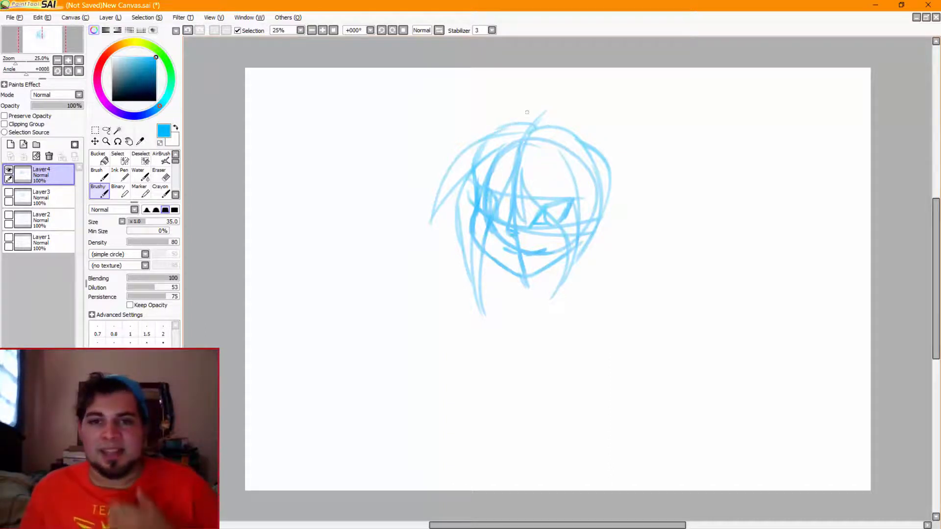
Sketch the front of the neck down from the chin, with short collar lines meeting at its base
mouse_move(519, 278)
mouse_down()
mouse_move(531, 281)
mouse_move(531, 310)
mouse_up()
mouse_move(531, 311)
mouse_down()
mouse_move(558, 293)
mouse_move(519, 323)
mouse_move(527, 314)
mouse_up()
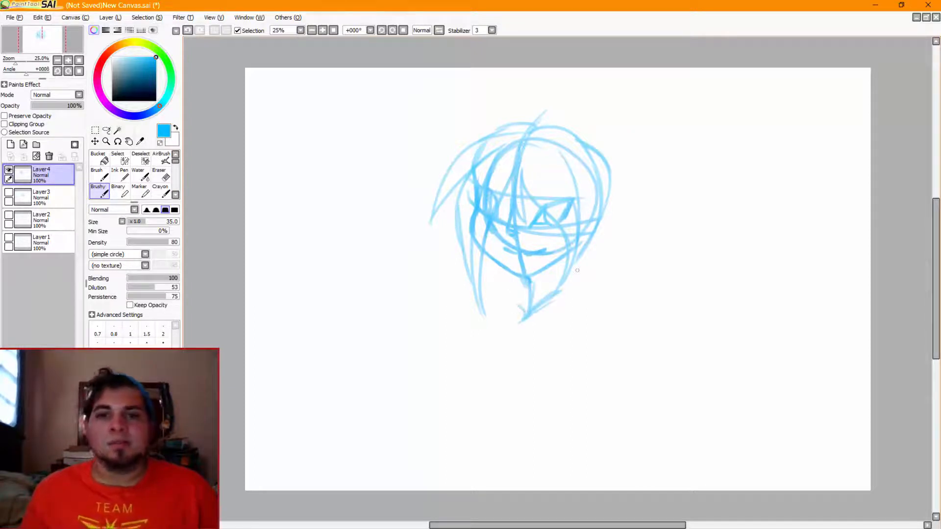
drag(575, 252, 570, 284)
key(ctrl+z)
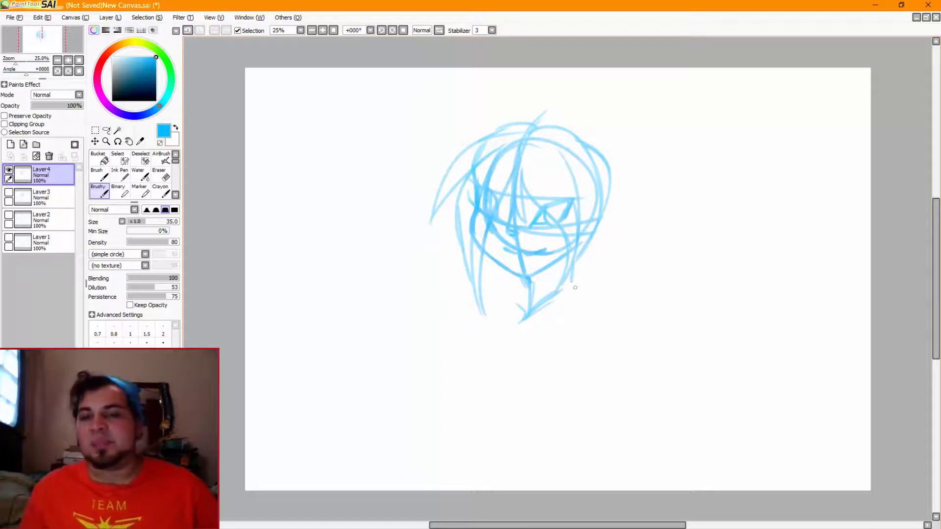
key(ctrl+z)
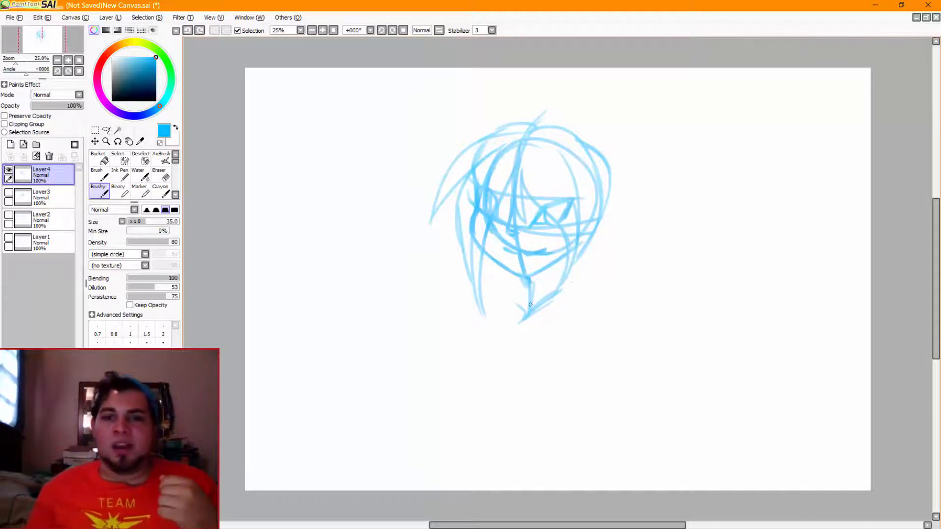
Draw the back line of the neck from the jaw toward the collar, and darken the front neck line
drag(570, 254, 543, 294)
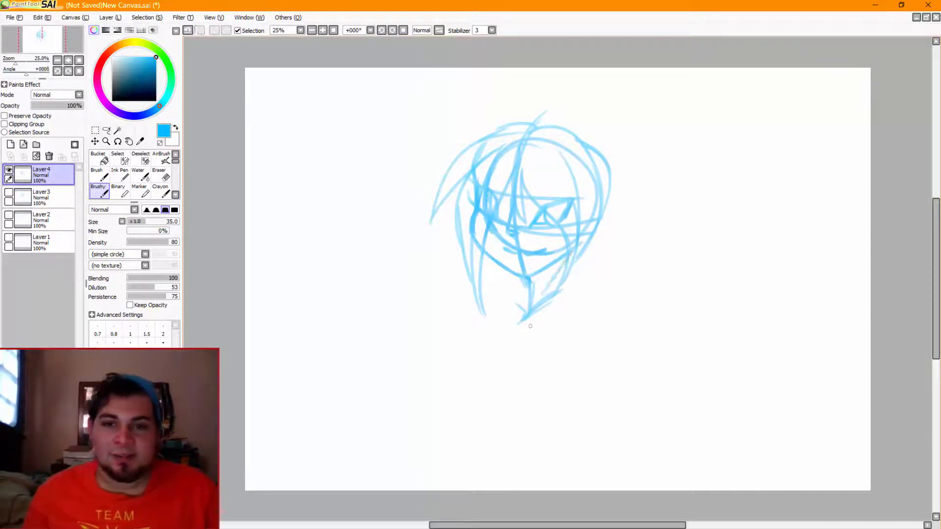
key(ctrl+z)
drag(565, 256, 538, 299)
key(ctrl+z)
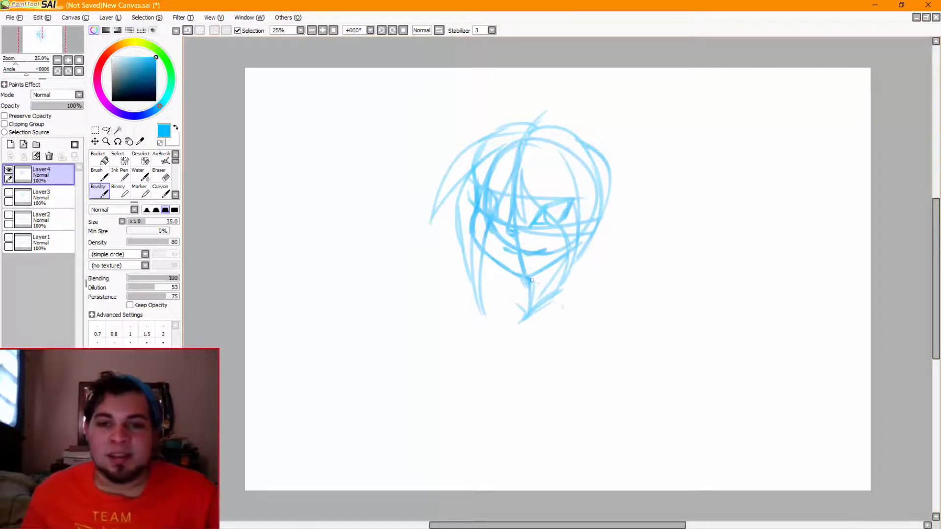
drag(529, 278, 525, 319)
key(ctrl+z)
drag(530, 278, 530, 309)
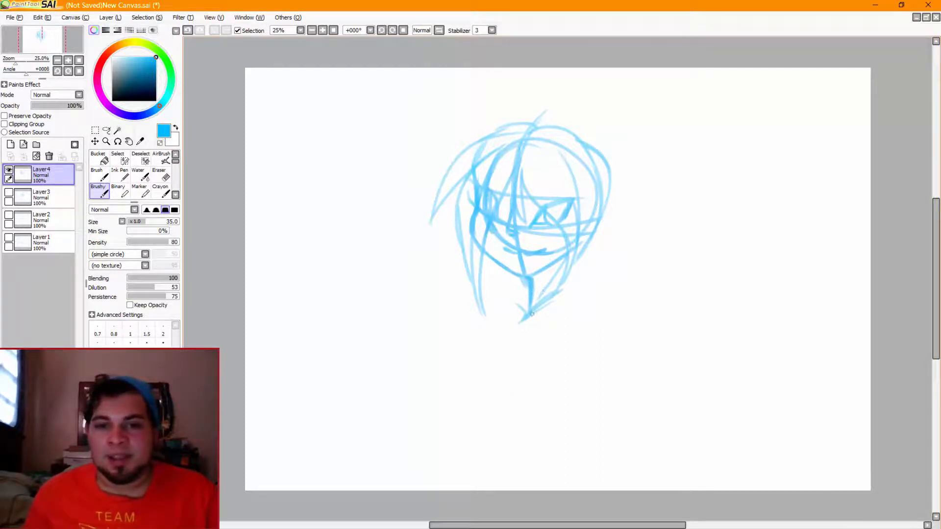
Reinforce the collar lines at the neck's base and draw a diagonal arrow pointing up toward that point
drag(533, 314, 571, 293)
key(ctrl+z)
mouse_move(511, 296)
mouse_down()
mouse_move(530, 317)
mouse_move(559, 294)
mouse_up()
key(ctrl+z)
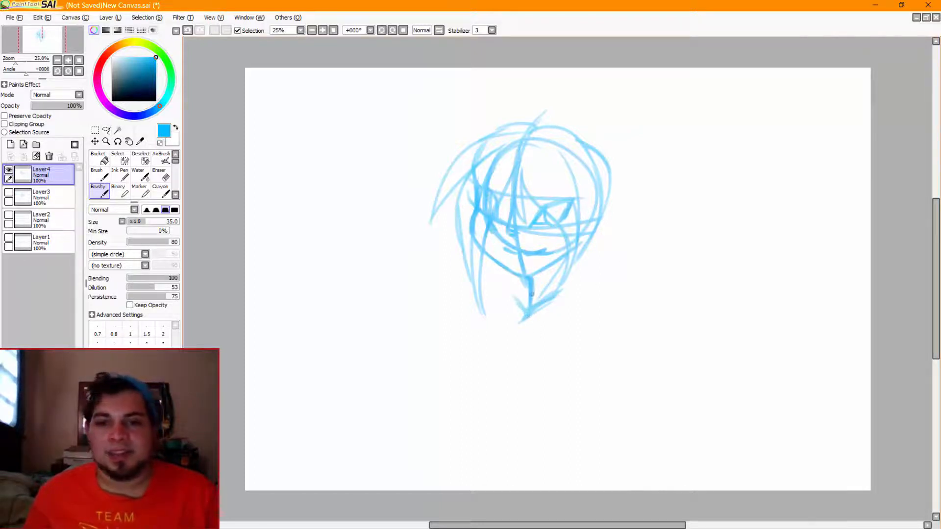
drag(465, 356, 524, 316)
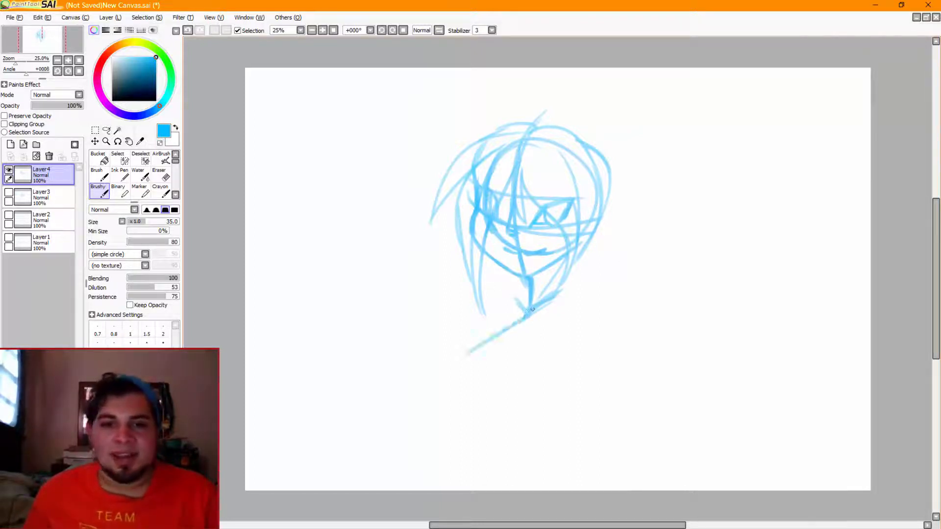
key(ctrl+z)
mouse_move(464, 356)
mouse_down()
mouse_move(511, 327)
mouse_move(509, 349)
mouse_up()
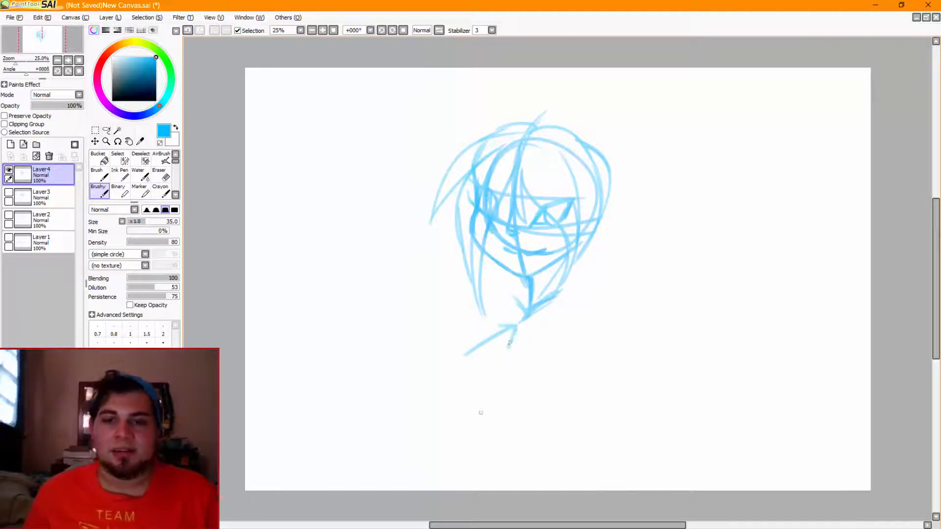
Undo the diagonal arrow that points up at the base of the neck
key(ctrl+z)
key(ctrl+z)
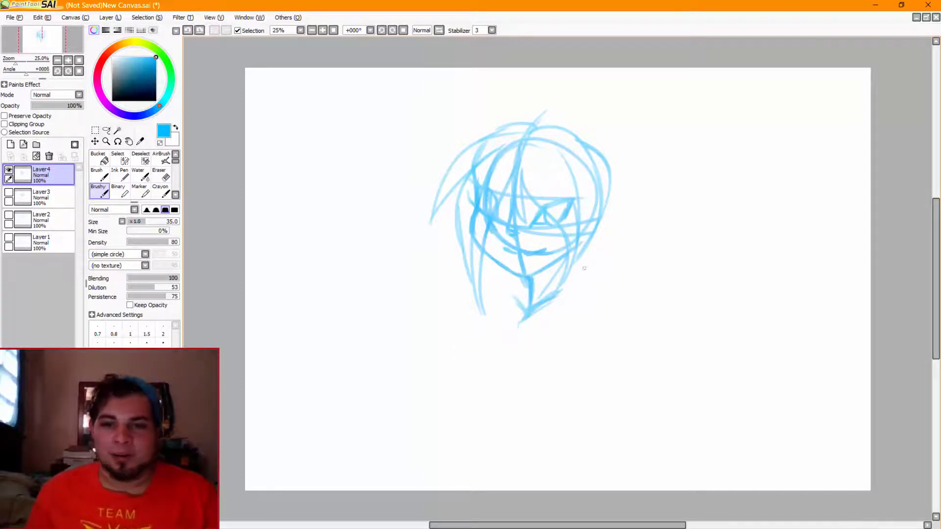
Try a downward-pointing arrow just right of the neck, and undo it
mouse_move(584, 264)
mouse_down()
mouse_move(586, 312)
mouse_move(607, 281)
mouse_up()
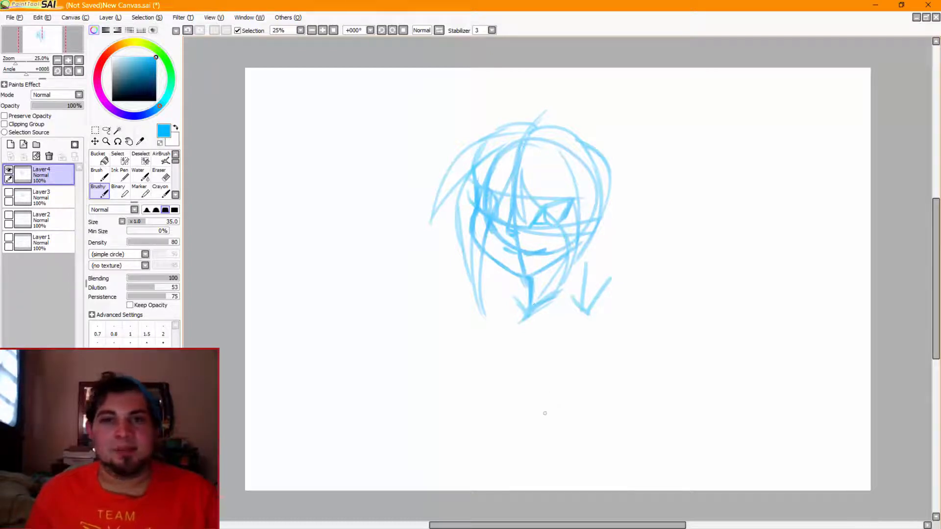
key(ctrl+z)
key(ctrl+z)
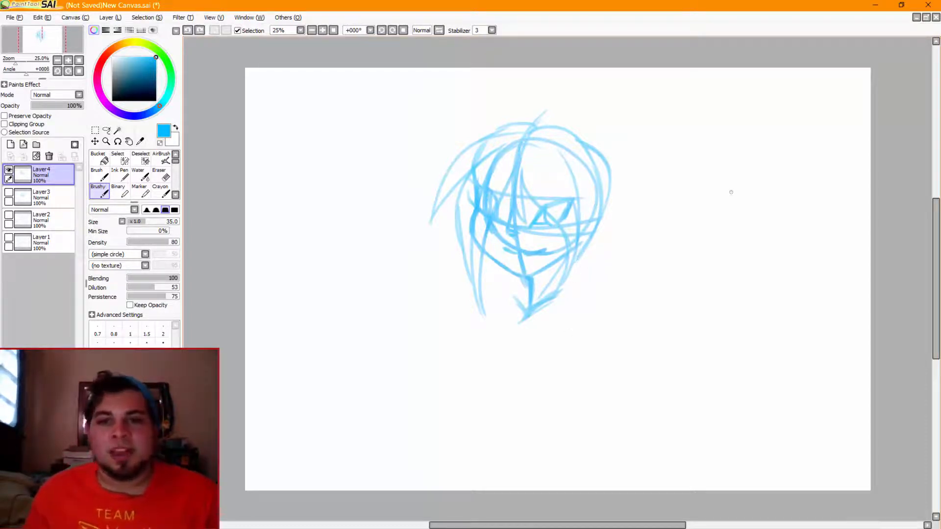
Sketch an example neck to the right of the head, with two vertical sides meeting squared shoulders at sharp corners
drag(710, 173, 705, 206)
key(ctrl+z)
mouse_move(712, 163)
mouse_down()
mouse_move(707, 204)
mouse_move(665, 267)
mouse_up()
mouse_move(740, 166)
mouse_down()
mouse_move(734, 210)
mouse_move(783, 238)
mouse_up()
key(ctrl+z)
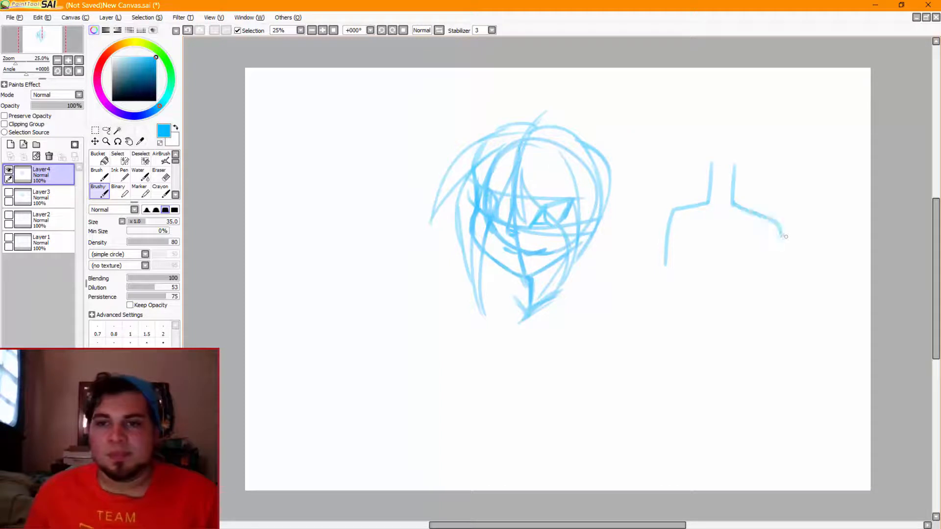
key(ctrl+z)
mouse_move(734, 205)
mouse_down()
mouse_move(772, 216)
mouse_move(781, 271)
mouse_up()
key(ctrl+z)
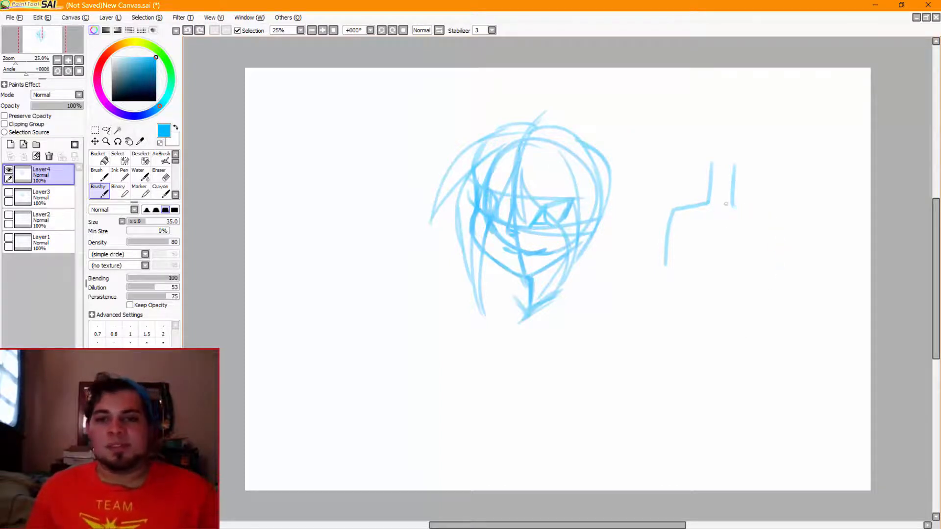
drag(733, 203, 779, 252)
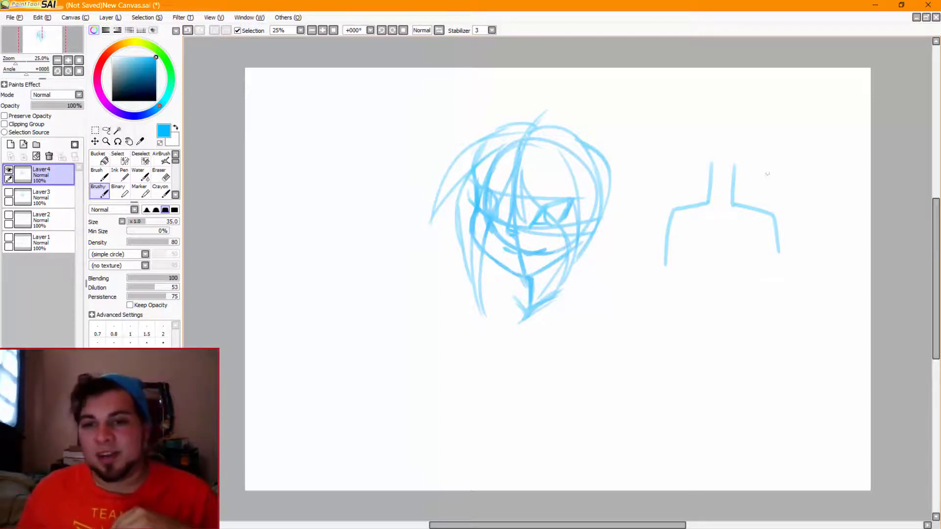
Mark the example's right neck-to-shoulder corner with an arrow and a slanted line, and undo the whole squared-shoulder example
mouse_move(767, 173)
mouse_down()
mouse_move(745, 194)
mouse_move(761, 196)
mouse_move(761, 216)
mouse_up()
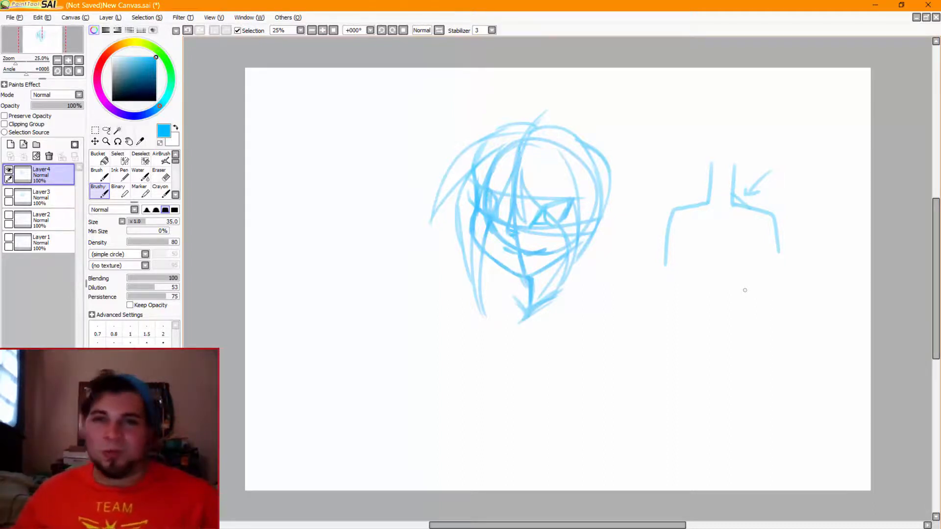
key(ctrl+z)
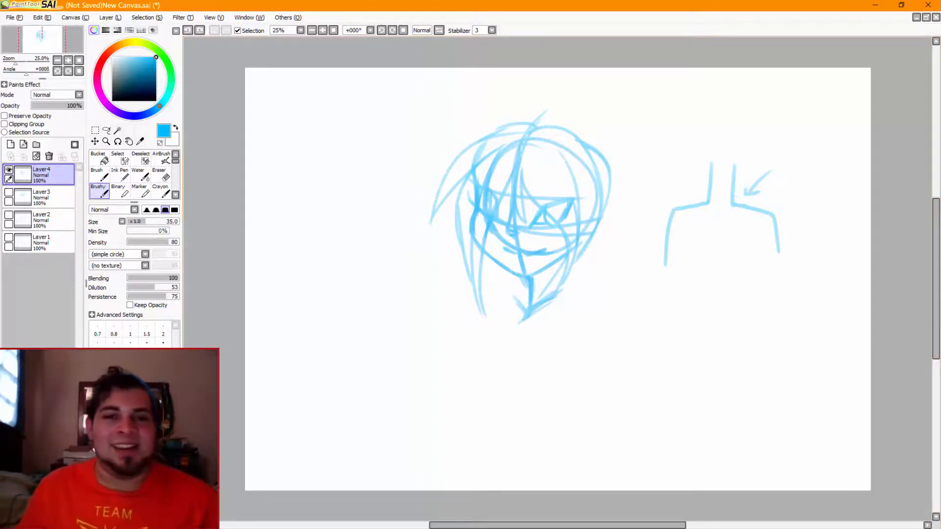
key(ctrl+z)
key(ctrl+z)
key(ctrl+z)
key(ctrl+z)
key(ctrl+z)
key(ctrl+z)
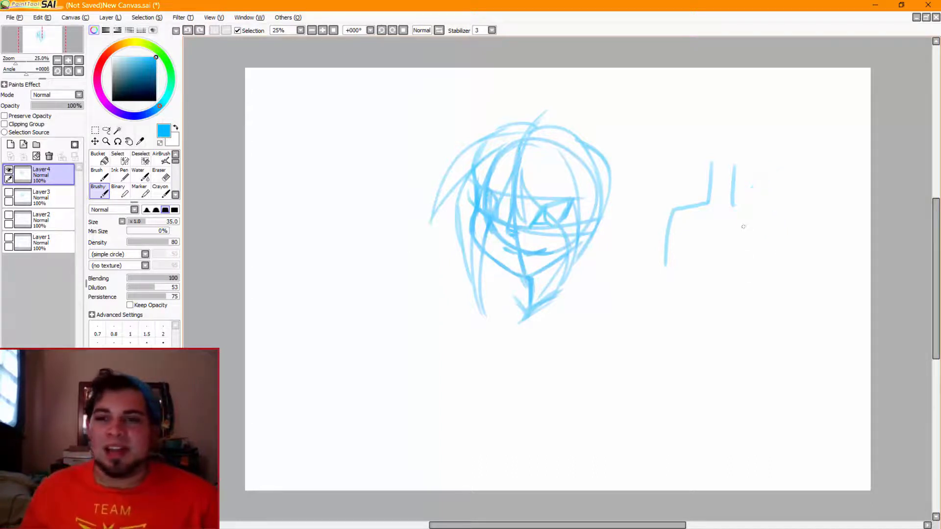
Draw a V of neck muscles with a vertical line down its centre, in the empty space right of the head
drag(707, 162, 727, 216)
drag(706, 166, 728, 214)
mouse_move(730, 204)
mouse_down()
mouse_move(727, 118)
mouse_move(724, 216)
mouse_up()
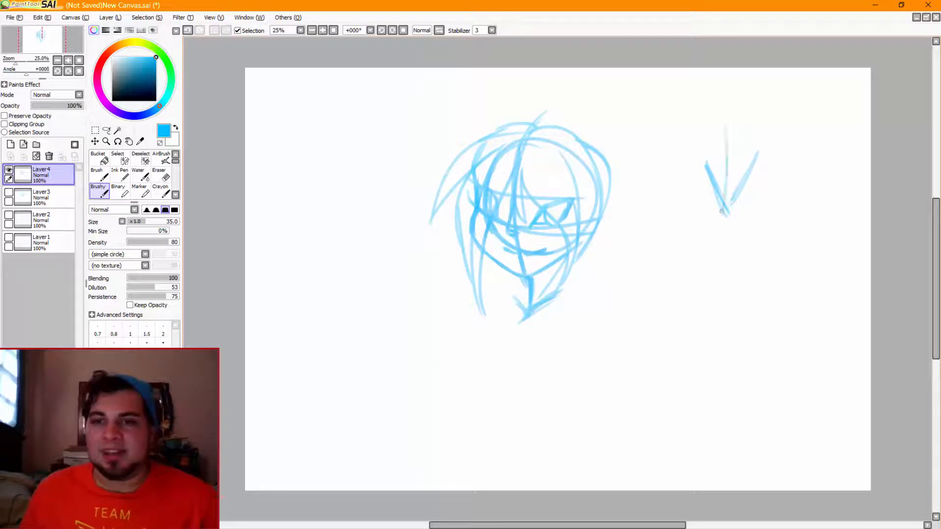
key(ctrl+z)
drag(723, 140, 723, 205)
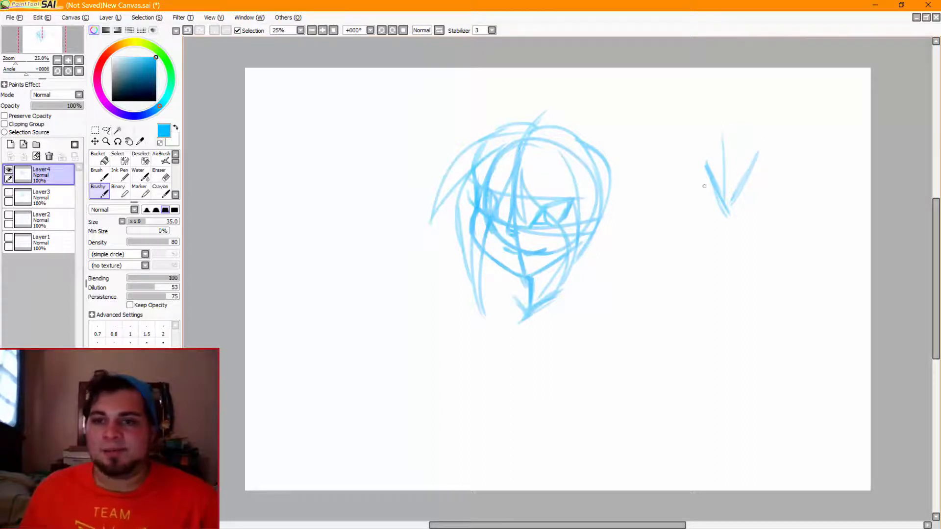
Add a collarbone line spreading outward on each side from the V's lower tip
mouse_move(740, 204)
mouse_down()
mouse_move(780, 196)
mouse_move(739, 199)
mouse_move(735, 205)
mouse_move(816, 186)
mouse_up()
key(ctrl+z)
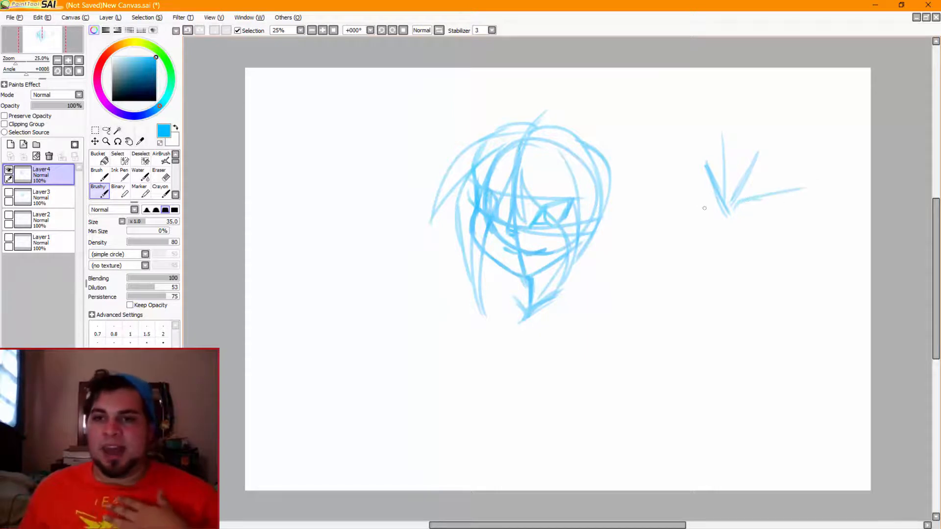
mouse_move(697, 199)
mouse_down()
mouse_move(716, 206)
mouse_move(658, 197)
mouse_up()
key(ctrl+z)
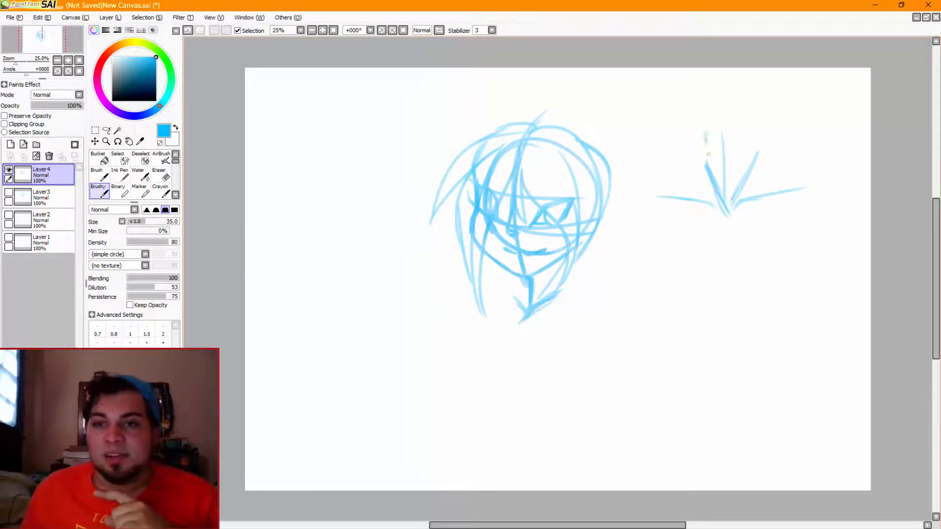
Draw the two sides of the example neck above the V, with the rounded lower part of a head over them
drag(706, 127, 704, 149)
drag(761, 117, 760, 139)
drag(670, 72, 784, 69)
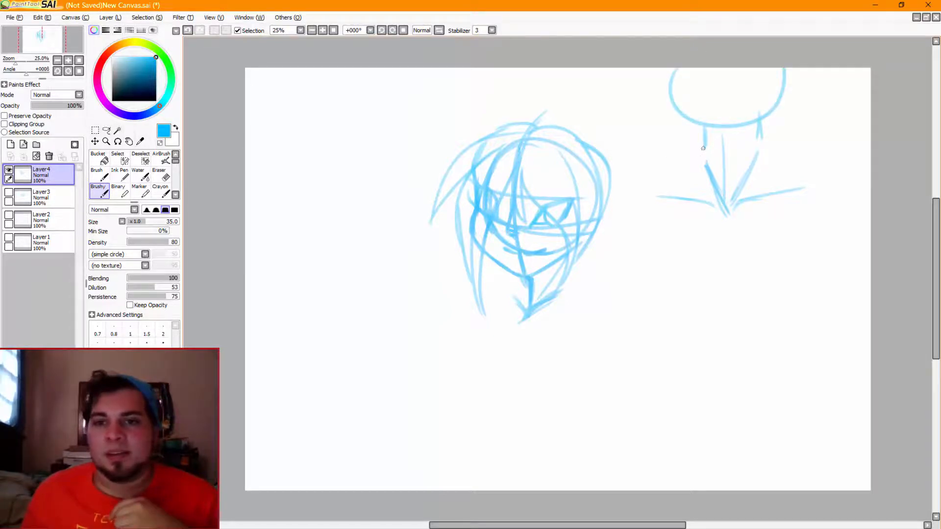
Extend the example neck's left side down to the V and draw a nearly flat shoulder line outward from it
mouse_move(704, 148)
mouse_down()
mouse_move(682, 178)
mouse_move(679, 167)
mouse_move(677, 177)
mouse_move(706, 133)
mouse_move(703, 170)
mouse_move(629, 179)
mouse_up()
key(ctrl+z)
key(ctrl+z)
key(ctrl+z)
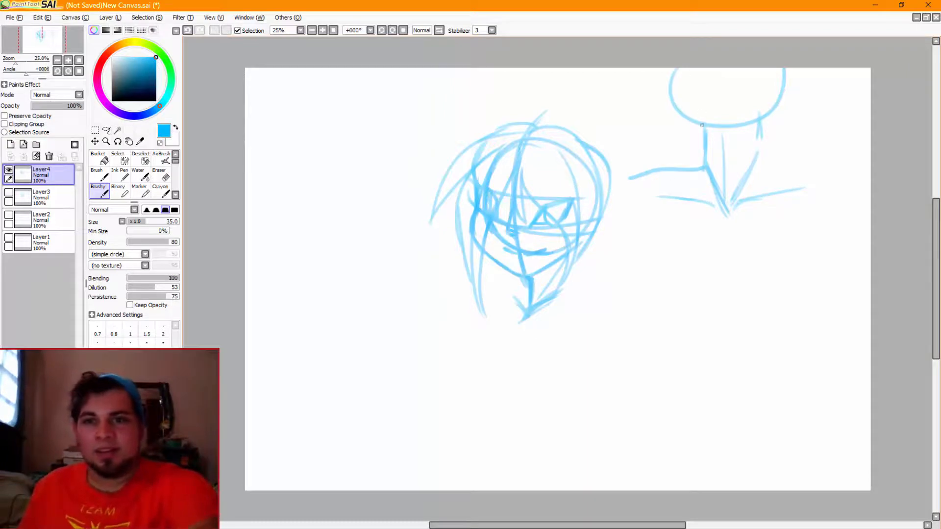
key(ctrl+z)
Draw the example's right shoulder sloping gradually down and outward from the side of the neck
mouse_move(762, 143)
mouse_down()
mouse_move(783, 161)
mouse_move(817, 174)
mouse_move(827, 168)
mouse_move(822, 177)
mouse_move(811, 170)
mouse_move(831, 182)
mouse_up()
key(ctrl+z)
key(ctrl+z)
key(ctrl+z)
key(ctrl+z)
key(ctrl+z)
key(ctrl+z)
key(ctrl+z)
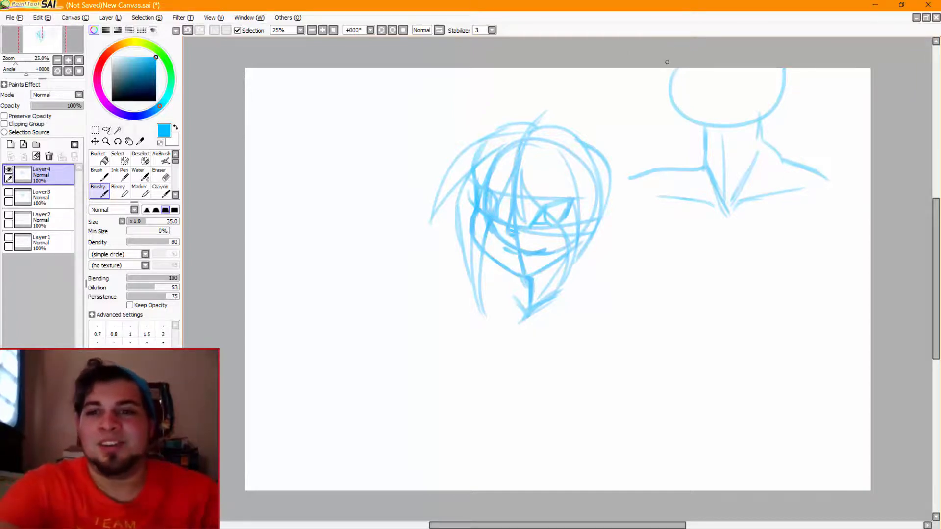
drag(837, 267, 740, 313)
drag(686, 257, 739, 355)
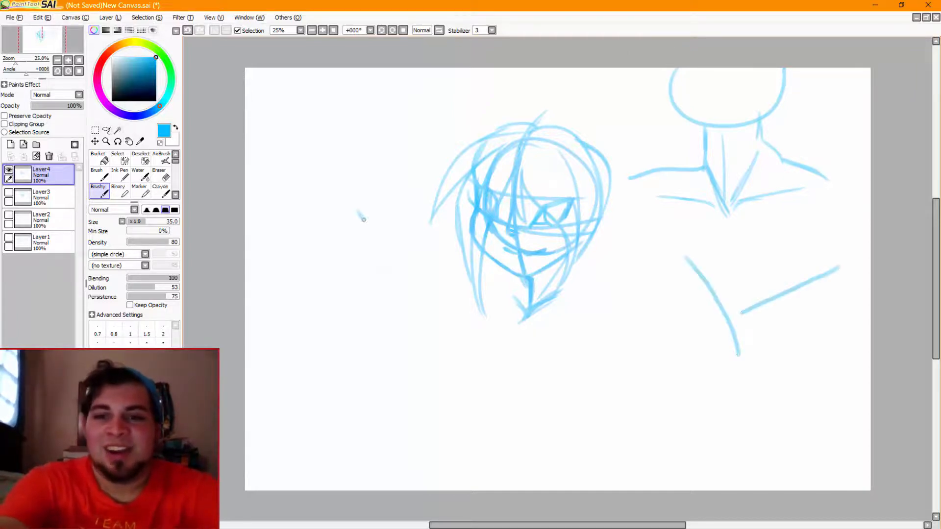
mouse_move(364, 219)
mouse_down()
mouse_move(394, 294)
mouse_move(392, 347)
mouse_up()
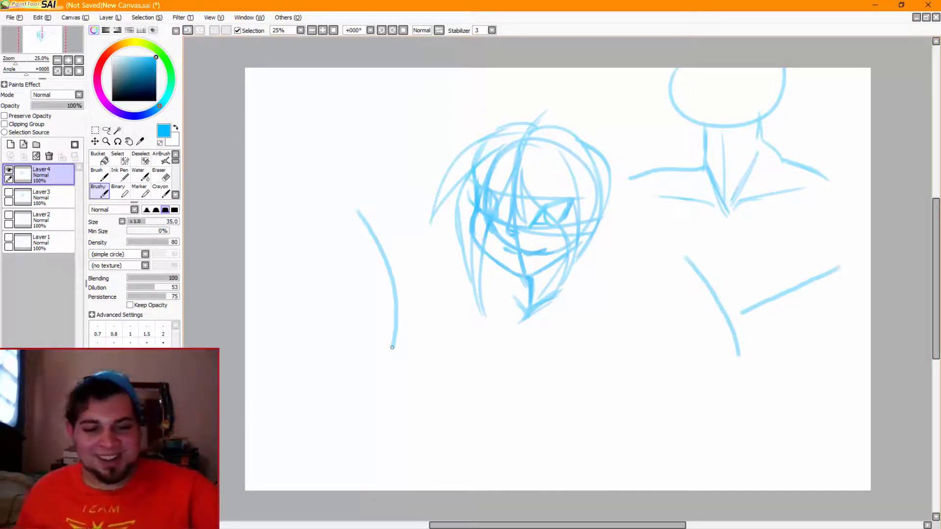
key(ctrl+z)
key(ctrl+z)
key(ctrl+z)
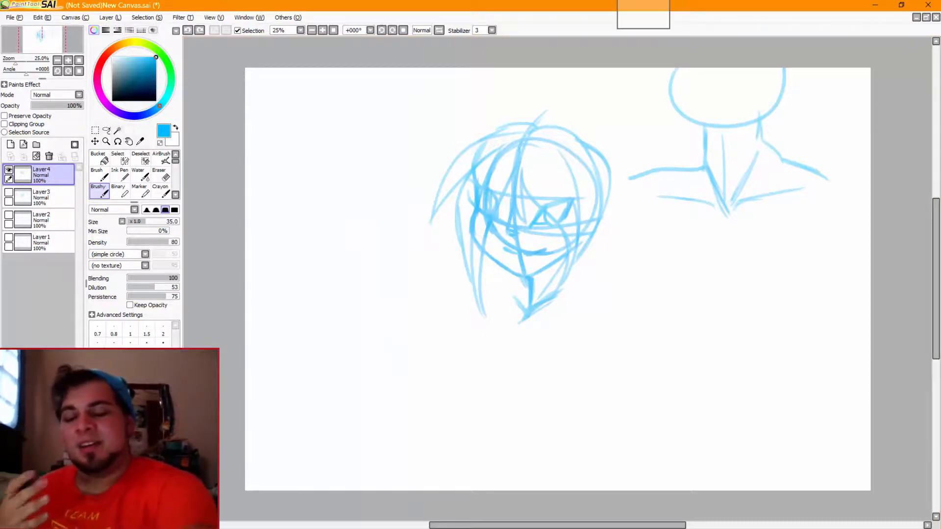
right_click(643, 4)
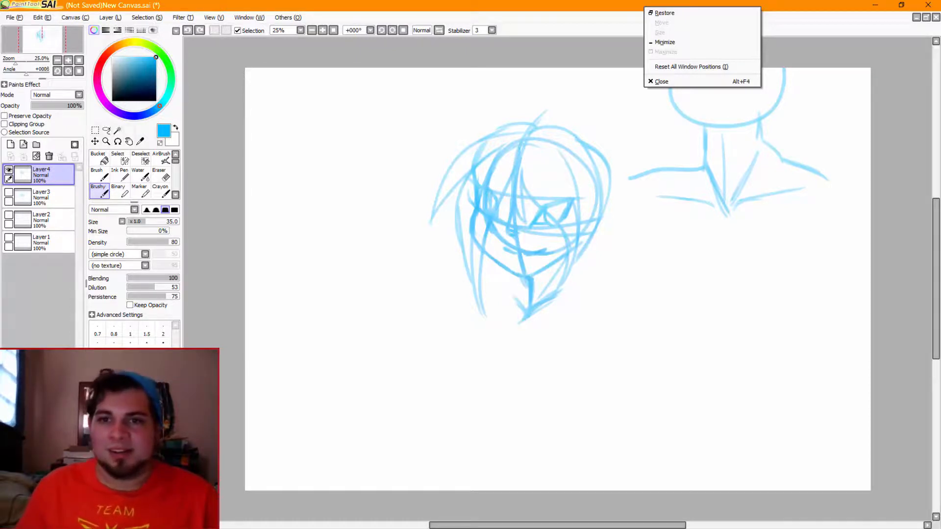
click(911, 254)
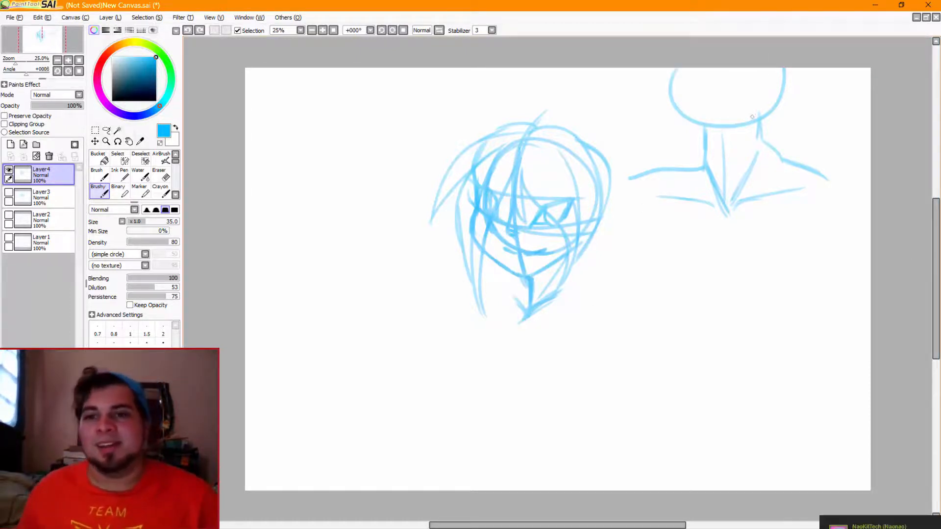
Label the example's sloped right shoulder with an arrow and check mark, and its flat left shoulder with an arrow and X
mouse_move(823, 94)
mouse_down()
mouse_move(790, 134)
mouse_move(808, 128)
mouse_move(843, 78)
mouse_up()
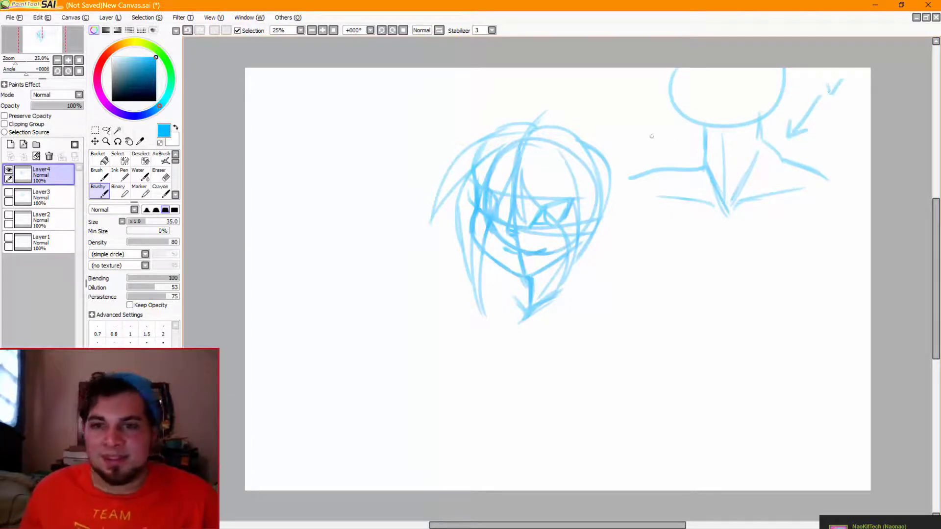
mouse_move(648, 133)
mouse_down()
mouse_move(678, 154)
mouse_move(665, 154)
mouse_move(685, 158)
mouse_up()
drag(677, 143, 685, 157)
mouse_move(639, 104)
mouse_down()
mouse_move(628, 125)
mouse_move(644, 122)
mouse_up()
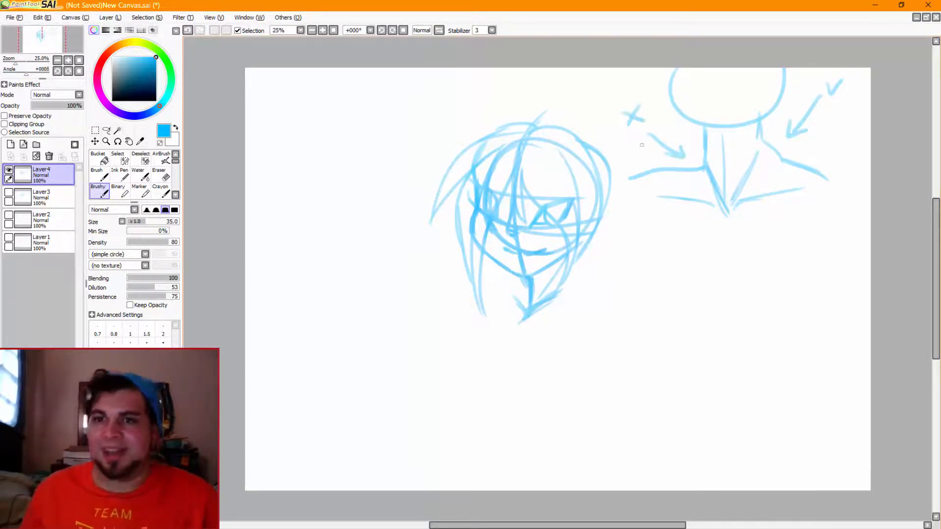
Draw sloping shoulder lines outward from both sides of the character's neck
mouse_move(570, 268)
mouse_down()
mouse_move(582, 295)
mouse_move(620, 310)
mouse_up()
key(ctrl+z)
key(ctrl+z)
key(ctrl+z)
key(ctrl+z)
mouse_move(527, 281)
mouse_down()
mouse_move(505, 296)
mouse_move(471, 295)
mouse_up()
key(ctrl+z)
key(ctrl+z)
key(ctrl+z)
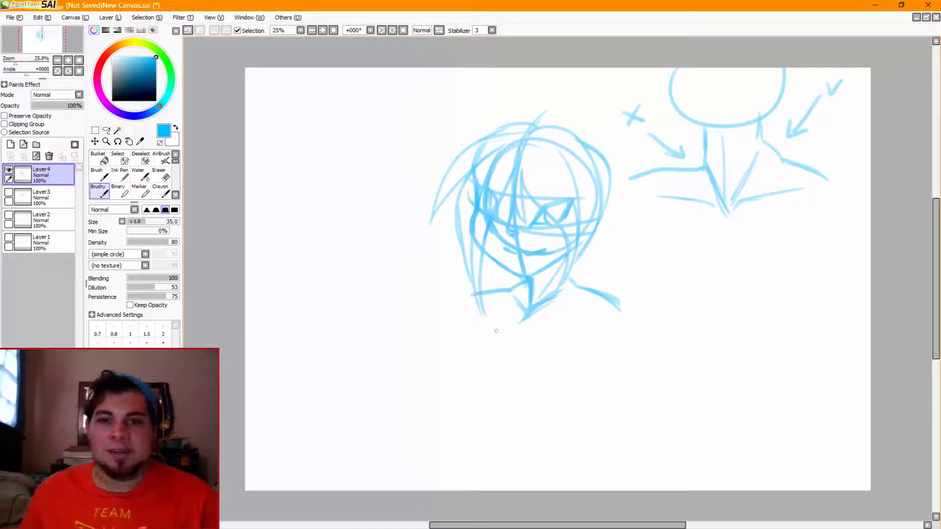
Add a collarbone line on each side of the character's neck base, and darken the lines meeting there
mouse_move(522, 324)
mouse_down()
mouse_move(571, 321)
mouse_move(472, 318)
mouse_move(520, 328)
mouse_move(561, 293)
mouse_up()
key(ctrl+z)
key(ctrl+z)
key(ctrl+z)
key(ctrl+z)
key(ctrl+z)
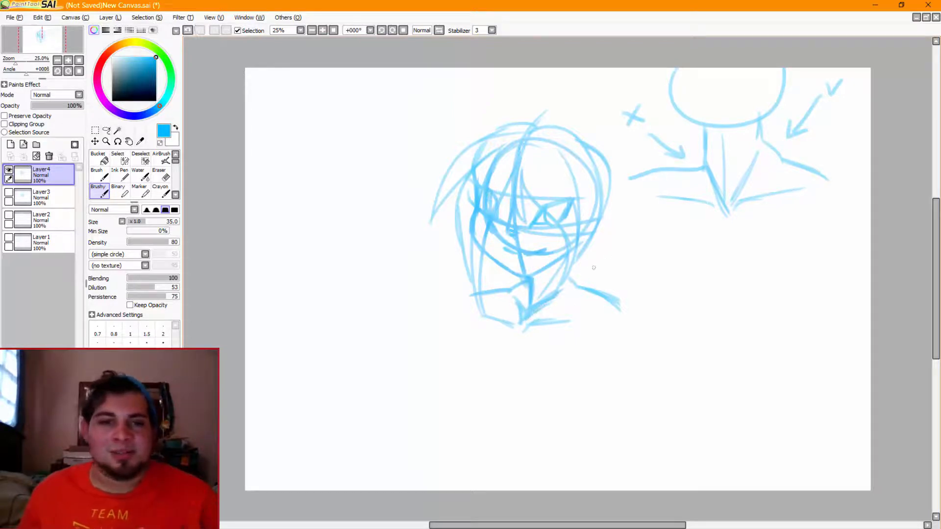
Erase the excess thickness along the diagonal line at the character's neck base with a size 35 Eraser
click(160, 191)
click(160, 174)
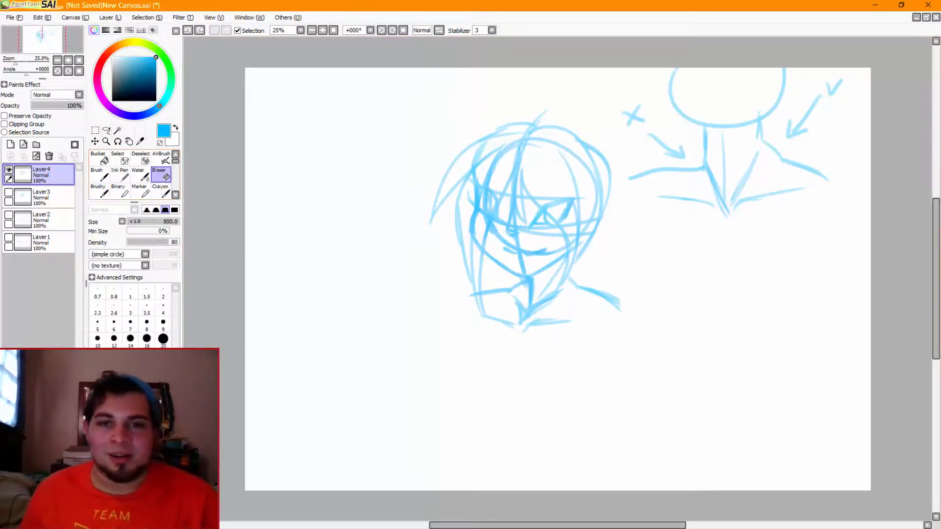
click(130, 356)
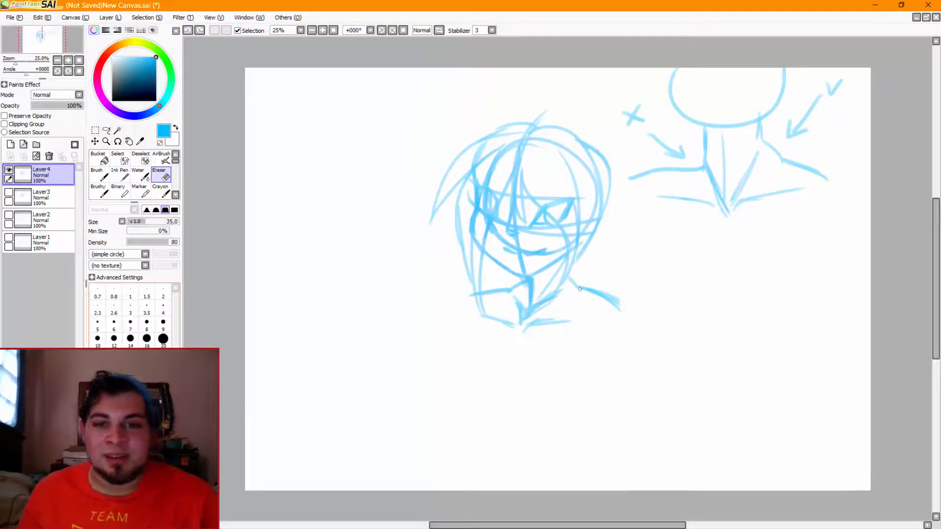
mouse_move(520, 326)
mouse_down()
mouse_move(552, 303)
mouse_move(508, 333)
mouse_move(557, 298)
mouse_up()
key(ctrl+z)
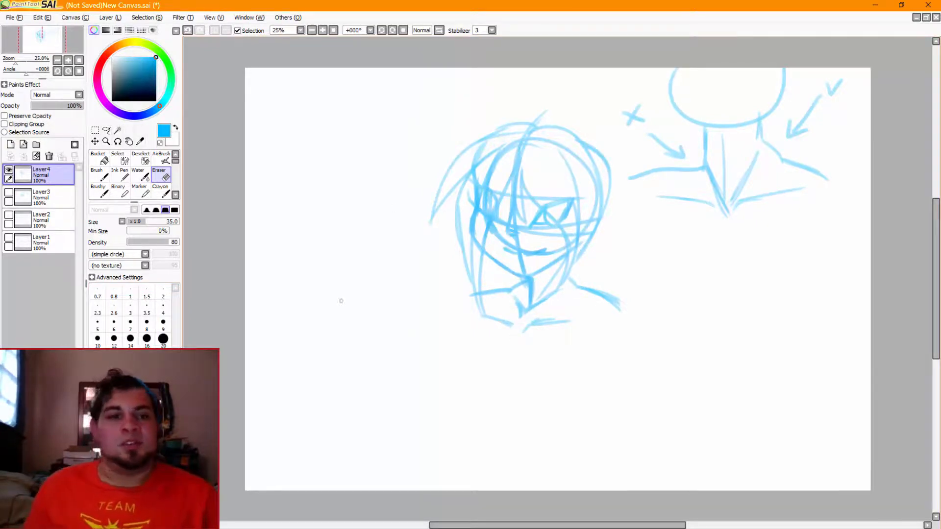
Extend the outer ends of both of the character's shoulder lines downward with the Brushy tool
click(99, 191)
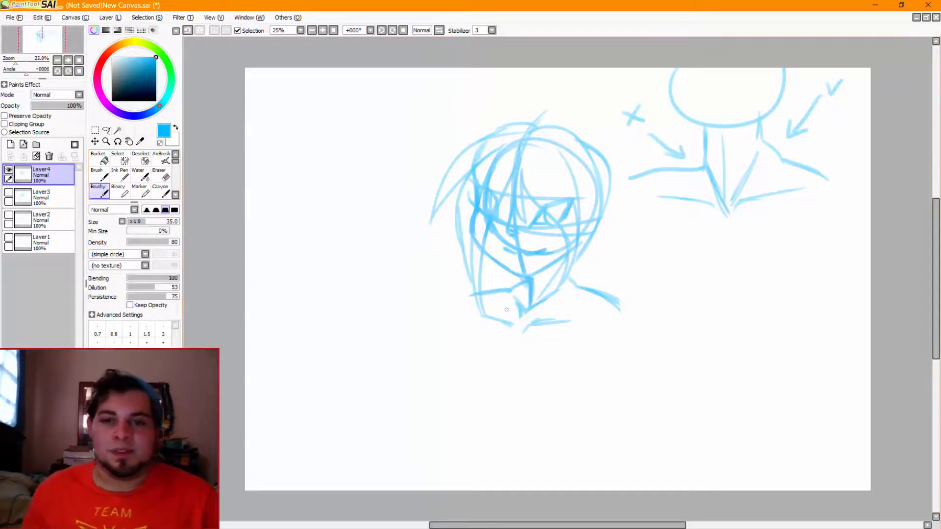
drag(474, 295, 452, 308)
key(ctrl+z)
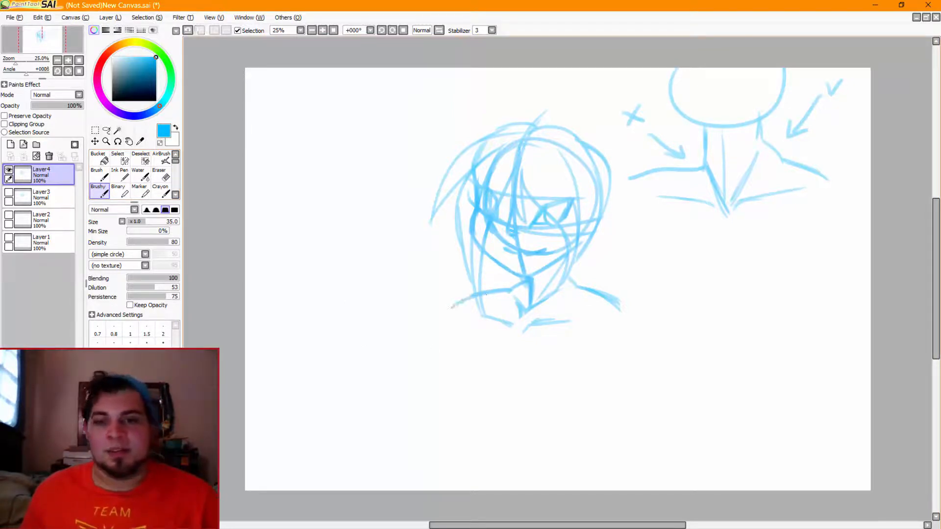
key(ctrl+z)
drag(608, 292, 622, 313)
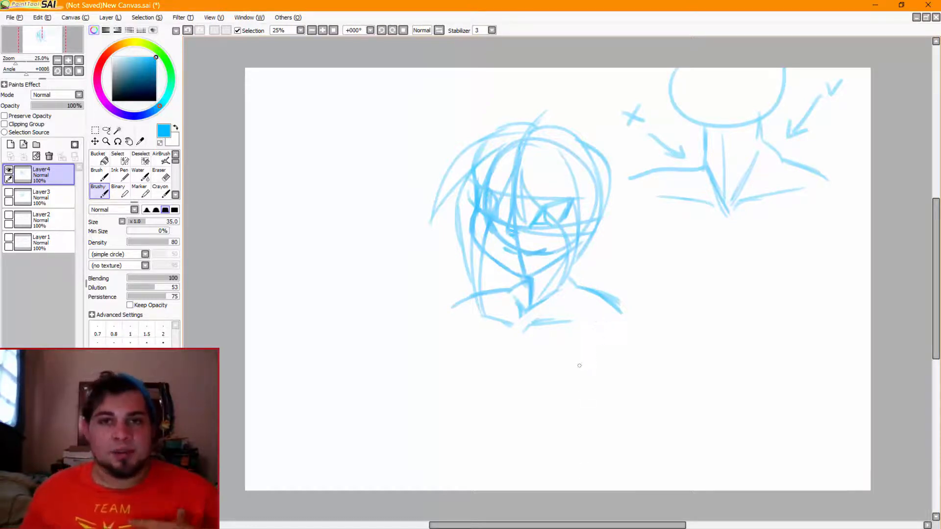
Thin the character's front neck line below the chin with the Eraser
key(e)
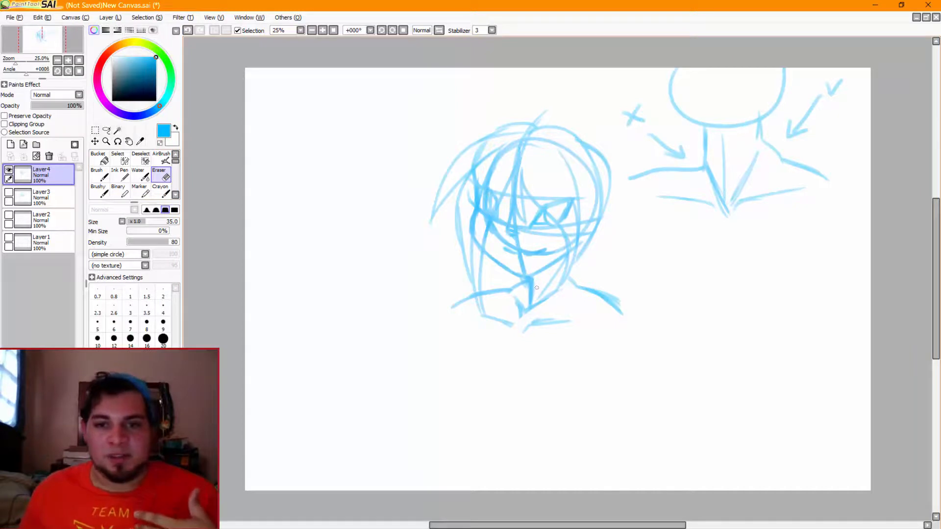
drag(536, 279, 533, 307)
key(ctrl+z)
key(ctrl+z)
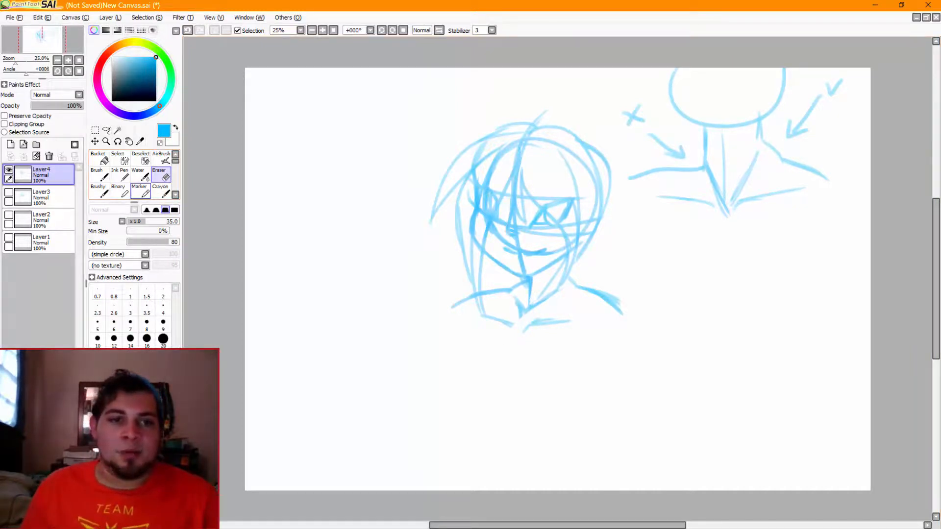
Draw an upper-arm oval below the character's right-hand shoulder line and a downward outer arm curve from the opposite shoulder with the Brushy tool
click(99, 191)
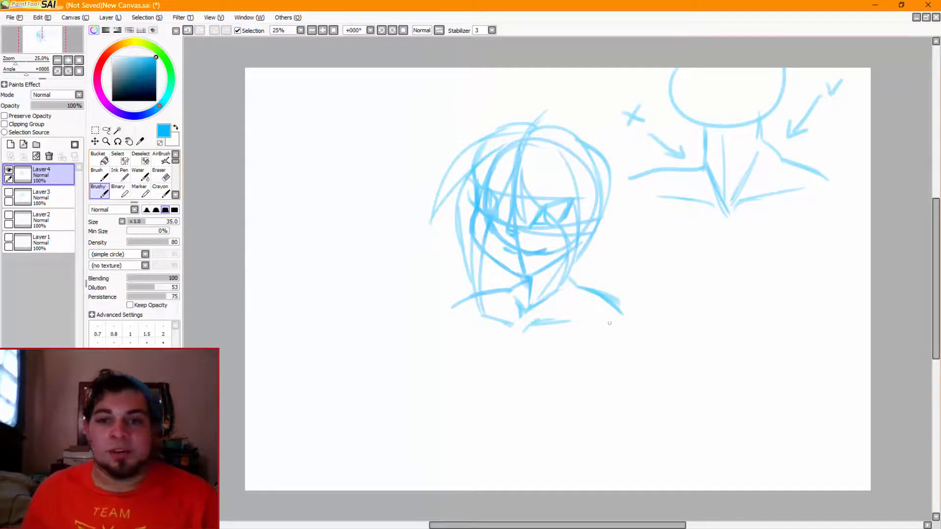
mouse_move(604, 304)
mouse_down()
mouse_move(607, 376)
mouse_move(603, 309)
mouse_move(607, 377)
mouse_move(623, 346)
mouse_move(611, 366)
mouse_up()
key(ctrl+z)
drag(453, 301, 448, 365)
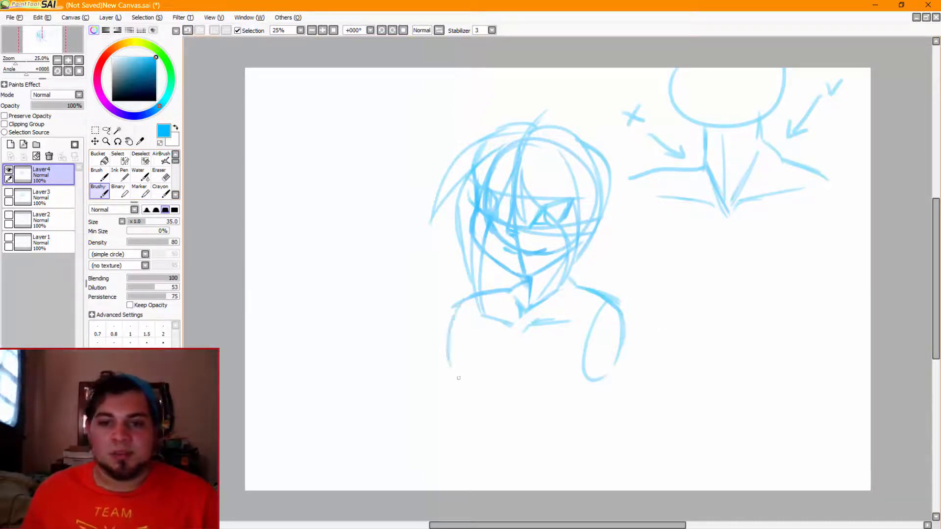
drag(461, 301, 461, 371)
key(ctrl+z)
drag(460, 301, 453, 374)
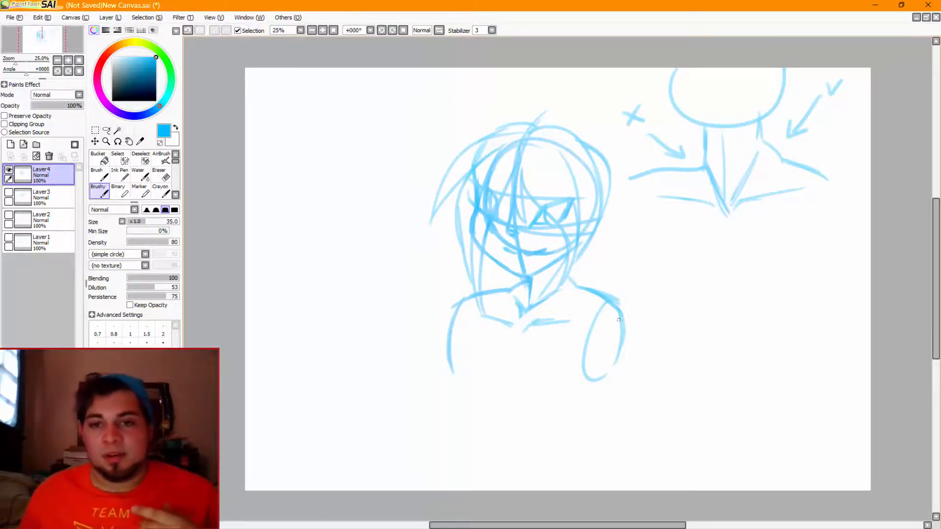
mouse_move(616, 309)
mouse_down()
mouse_move(603, 375)
mouse_move(611, 336)
mouse_up()
key(ctrl+z)
key(ctrl+z)
key(ctrl+z)
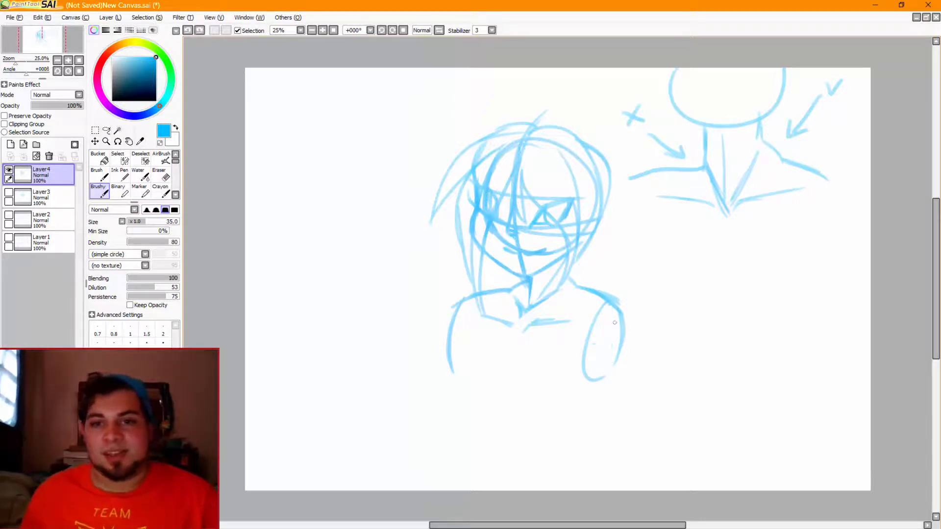
drag(610, 304, 602, 377)
key(ctrl+z)
mouse_move(609, 303)
mouse_down()
mouse_move(602, 382)
mouse_move(609, 307)
mouse_move(612, 368)
mouse_up()
key(ctrl+z)
key(ctrl+z)
key(ctrl+z)
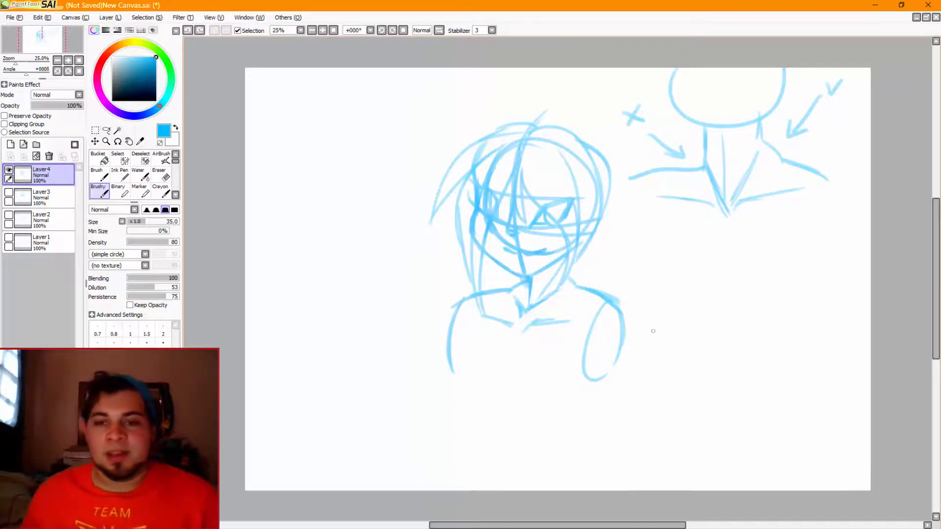
Draw a long, nearly horizontal arm guide line outward from the shoulder oval, and add crossing guide lines inside the oval
drag(616, 332, 835, 320)
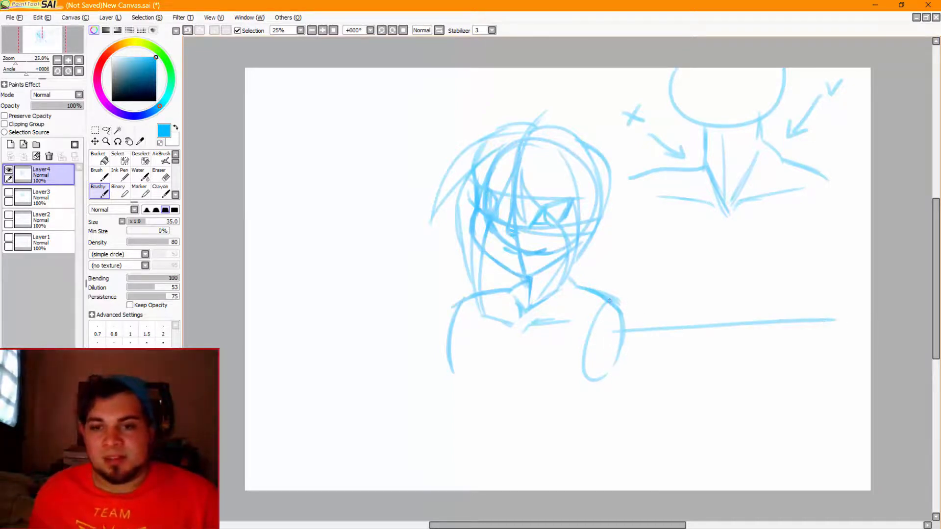
key(ctrl+z)
mouse_move(610, 302)
mouse_down()
mouse_move(612, 372)
mouse_move(602, 375)
mouse_up()
mouse_move(590, 336)
mouse_down()
mouse_move(630, 329)
mouse_move(618, 331)
mouse_up()
key(ctrl+z)
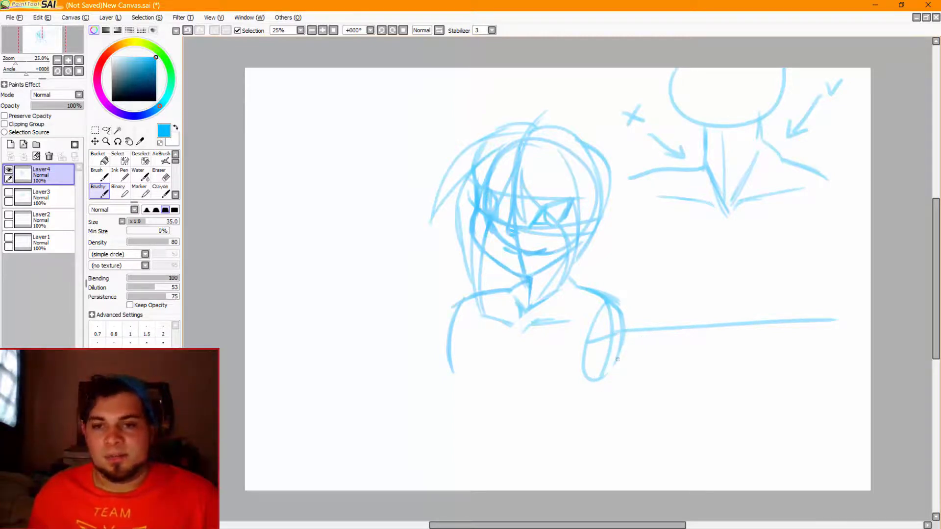
Sketch the upper outline of the outstretched arm from the shoulder to the elbow area above the guide line
drag(613, 296, 652, 307)
drag(610, 297, 713, 299)
key(ctrl+z)
key(ctrl+z)
key(ctrl+z)
key(ctrl+z)
drag(655, 305, 721, 299)
key(ctrl+z)
mouse_move(655, 302)
mouse_down()
mouse_move(719, 313)
mouse_move(740, 306)
mouse_move(704, 302)
mouse_move(731, 306)
mouse_up()
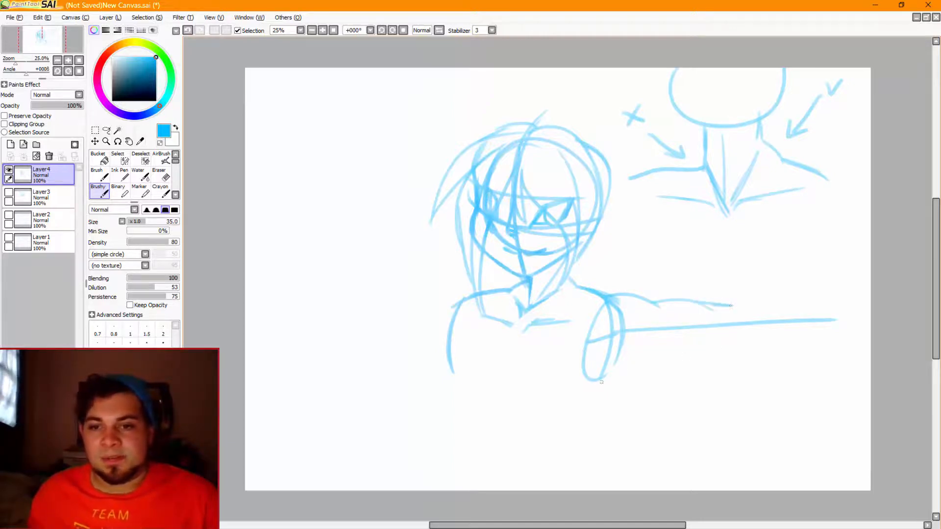
Sketch the lower outline of the outstretched arm from the armpit, and try extending both forearm outlines toward the wrist
mouse_move(594, 403)
mouse_down()
mouse_move(648, 365)
mouse_move(736, 348)
mouse_move(708, 356)
mouse_move(772, 356)
mouse_move(867, 328)
mouse_up()
key(ctrl+z)
key(ctrl+z)
drag(720, 309, 870, 301)
key(ctrl+z)
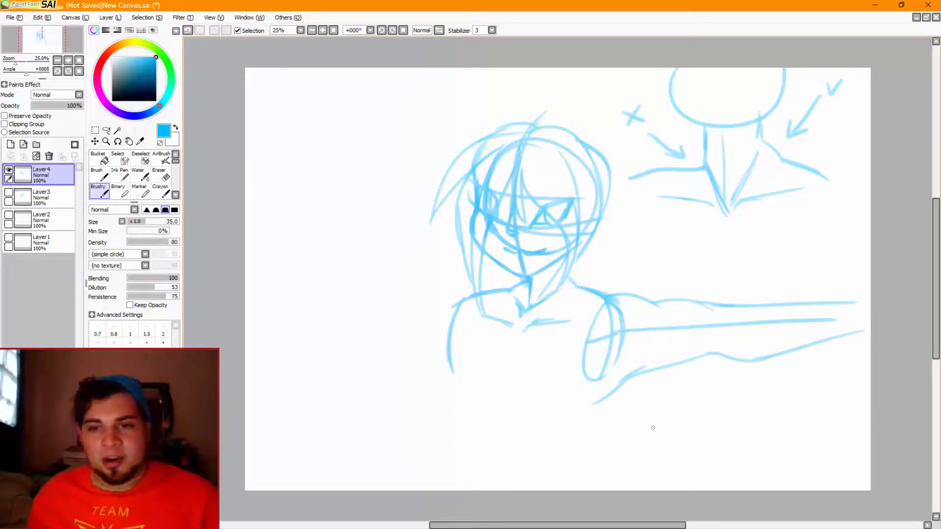
key(ctrl+z)
key(ctrl+z)
key(ctrl+z)
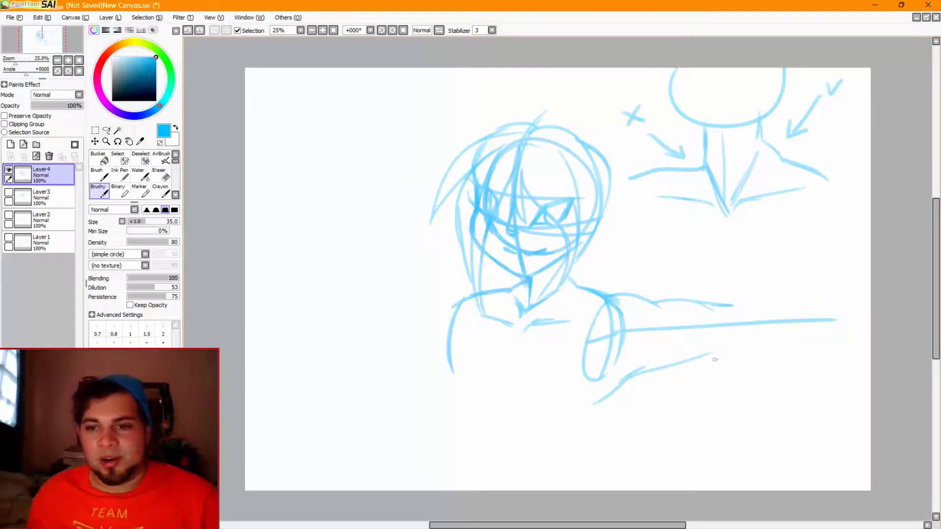
Redraw the outstretched forearm narrower, tapering its lower and upper outlines toward the wrist along the guide line
mouse_move(709, 354)
mouse_down()
mouse_move(751, 332)
mouse_move(758, 344)
mouse_move(813, 342)
mouse_up()
key(ctrl+z)
key(ctrl+z)
drag(743, 345, 830, 330)
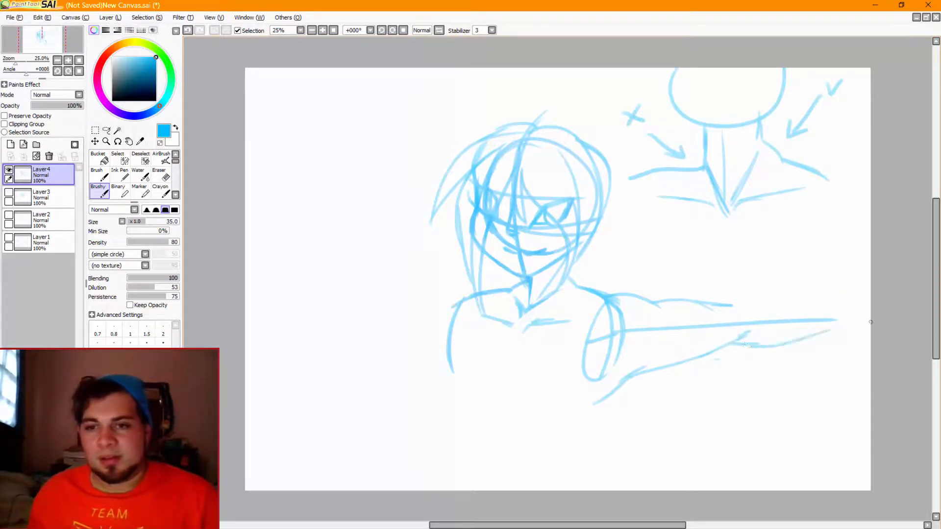
key(ctrl+z)
drag(748, 346, 839, 332)
drag(730, 303, 847, 307)
key(ctrl+z)
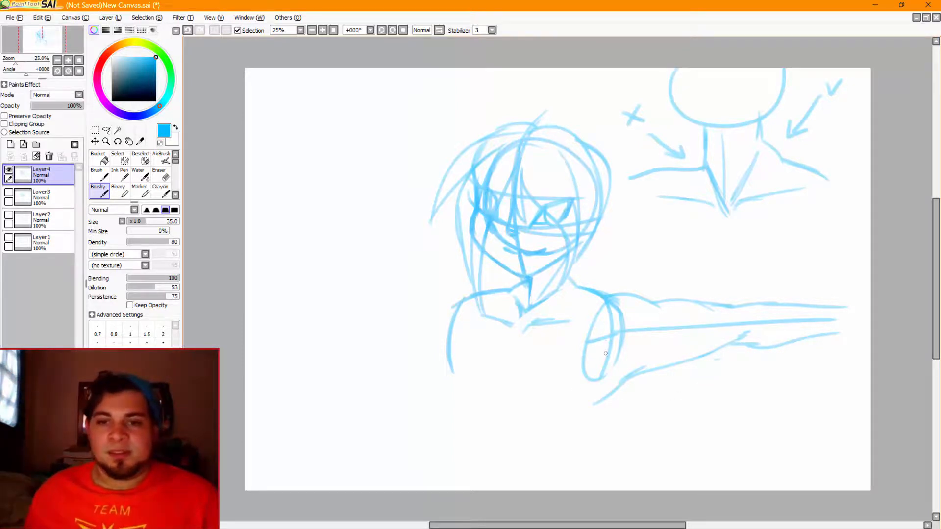
Undo the outstretched arm and sketch the arm hanging down from the shoulder oval instead
key(ctrl+z)
key(ctrl+z)
key(ctrl+z)
key(ctrl+z)
key(ctrl+z)
key(ctrl+z)
key(ctrl+z)
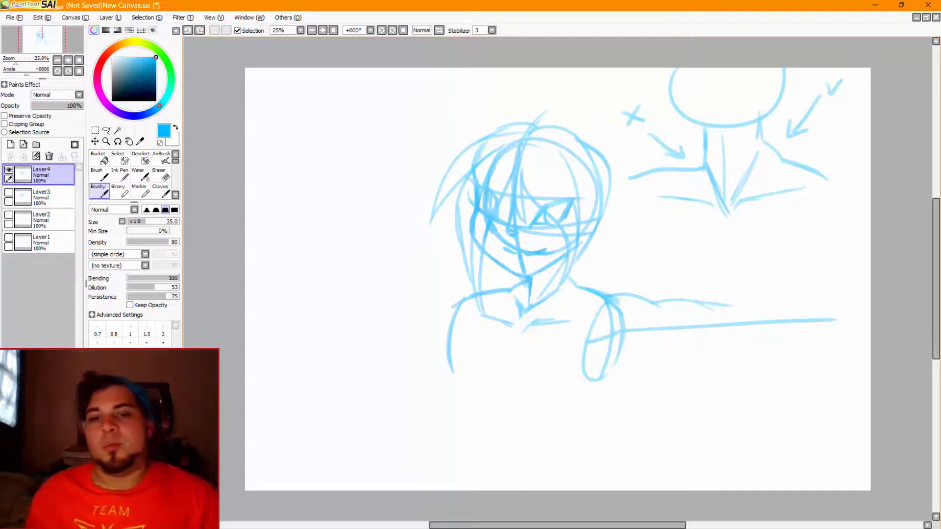
key(ctrl+z)
key(ctrl+z)
key(ctrl+z)
key(ctrl+z)
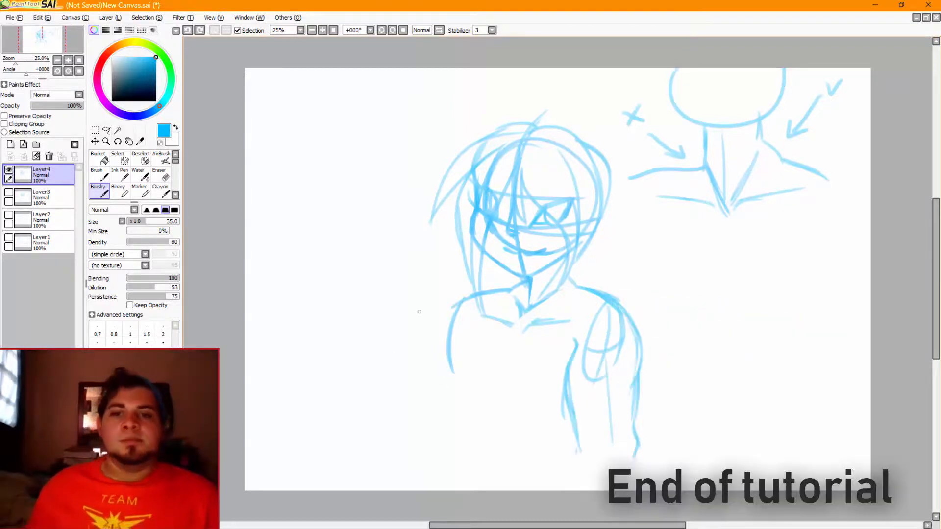
Undo the lowest strokes of the hanging arm
key(ctrl+z)
key(ctrl+z)
key(ctrl+z)
key(ctrl+z)
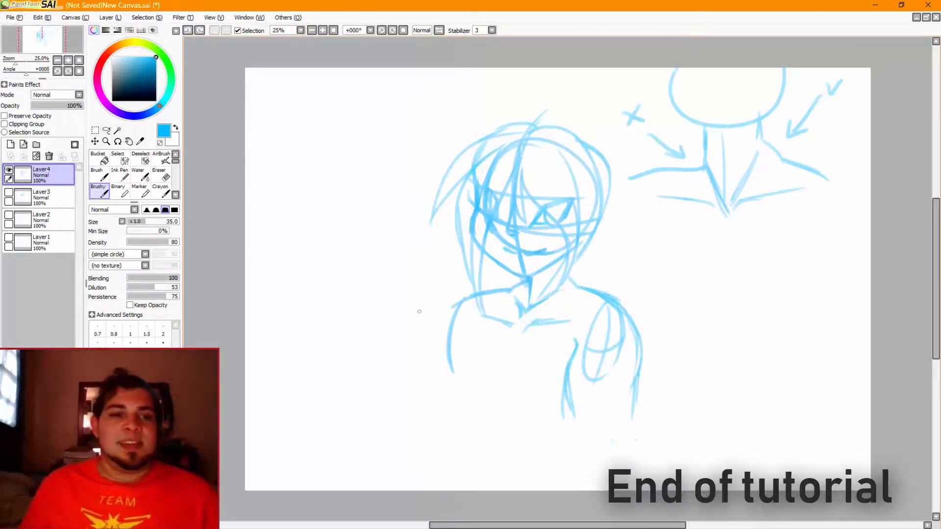
Hide Layer4, review the head-direction guides on Layer2, and leave only the animal head on Layer3 visible
click(8, 170)
click(8, 215)
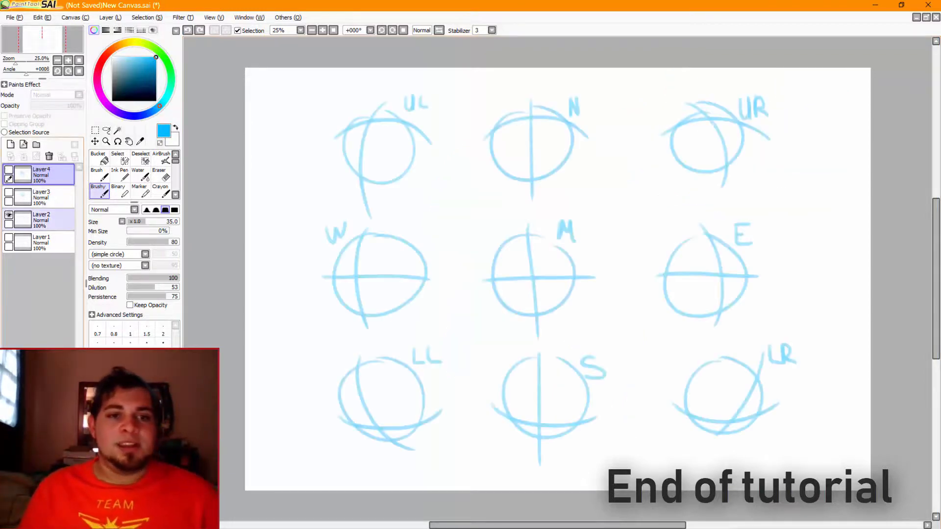
click(8, 237)
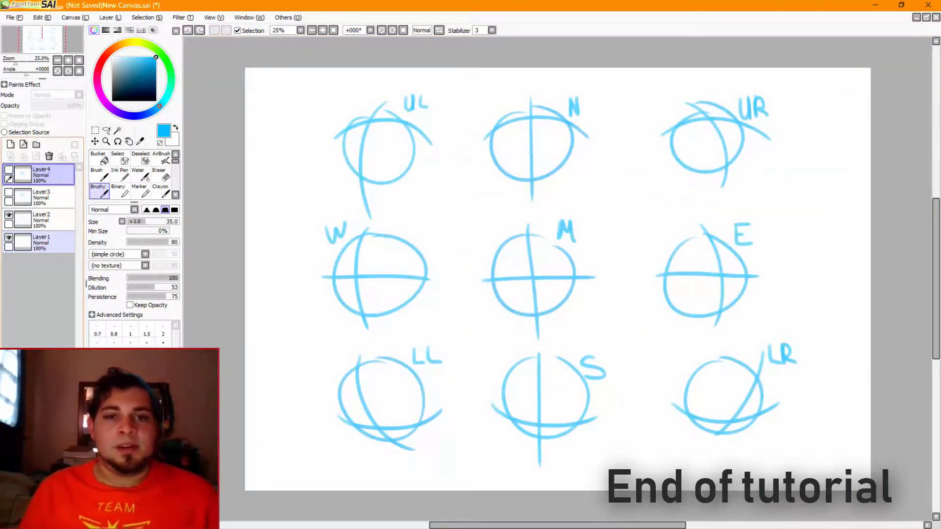
click(9, 238)
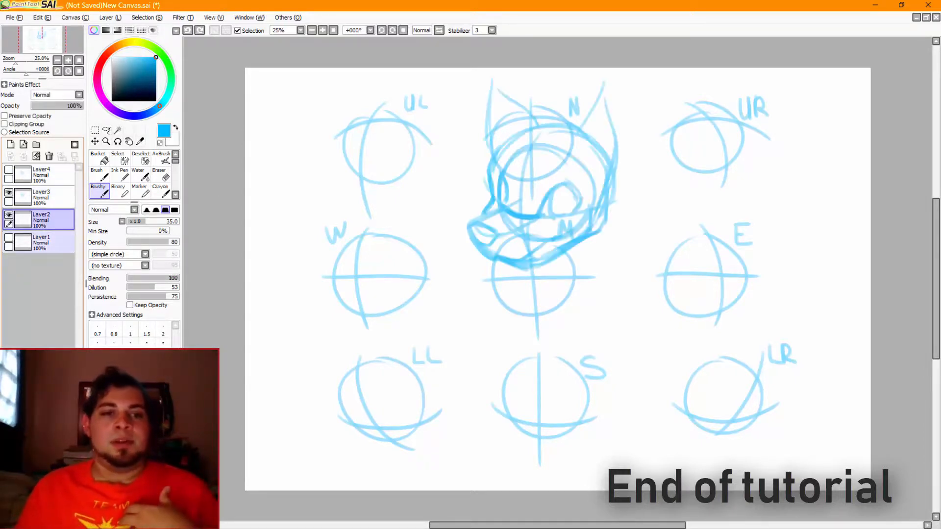
click(9, 215)
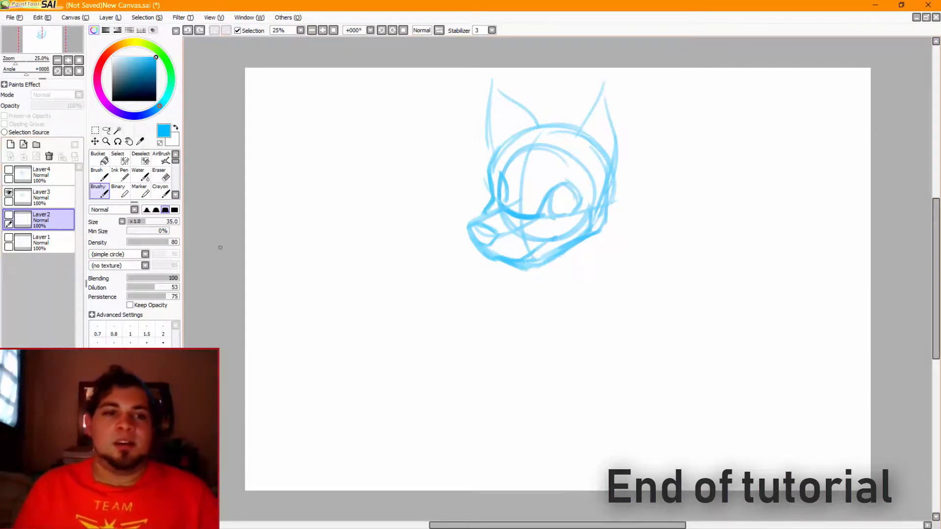
Add a new layer above Layer3 and draw the animal's front neck line straight down from below the jaw
click(49, 196)
click(10, 144)
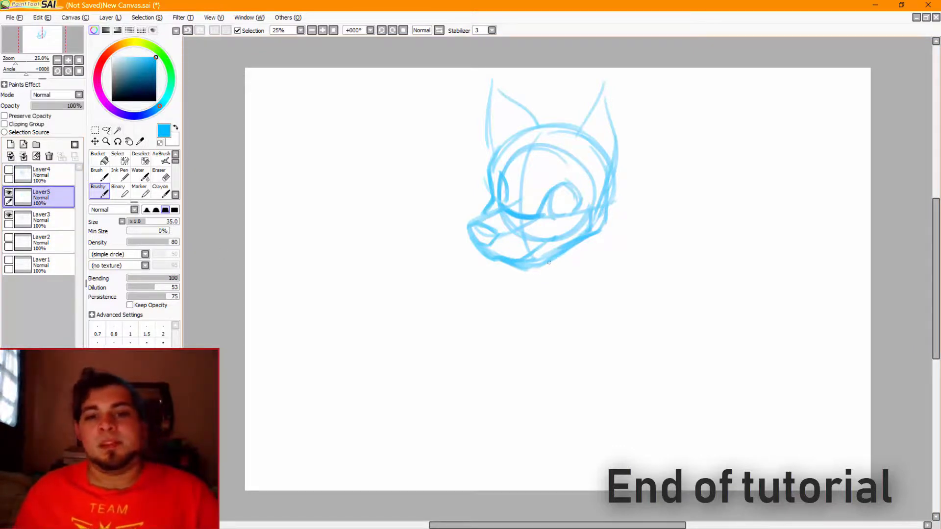
mouse_move(545, 265)
mouse_down()
mouse_move(549, 312)
mouse_move(574, 293)
mouse_move(593, 293)
mouse_up()
key(ctrl+z)
key(ctrl+z)
key(ctrl+z)
key(ctrl+z)
key(ctrl+z)
Draw a V of two collarbone lines at the base of the animal's neck, and add the back neck line below the cheek
key(ctrl+z)
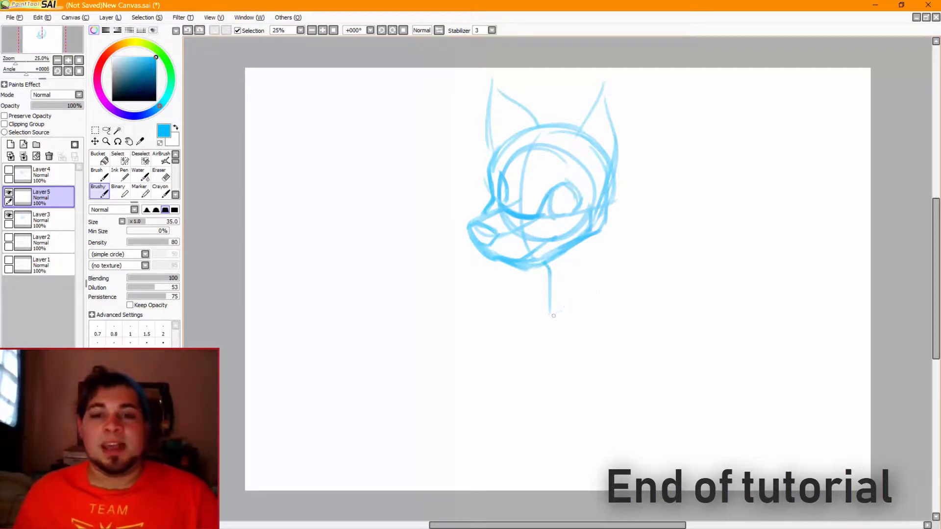
drag(552, 316, 593, 286)
drag(512, 289, 546, 316)
key(ctrl+z)
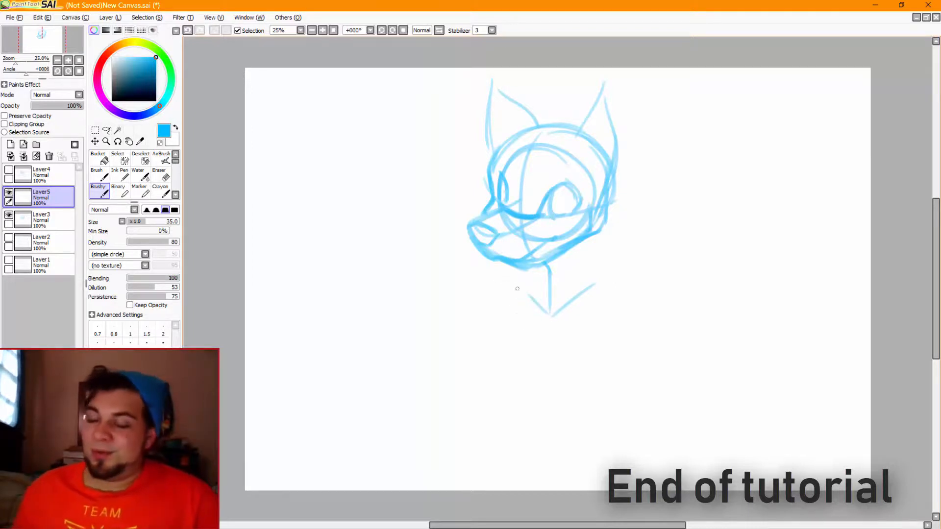
mouse_move(597, 231)
mouse_down()
mouse_move(596, 260)
mouse_move(611, 270)
mouse_up()
key(ctrl+z)
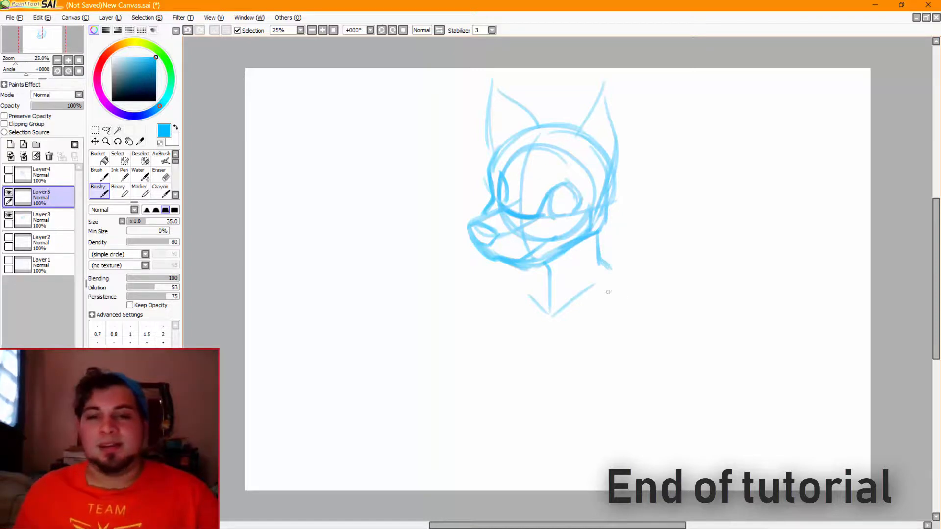
Draw a sloping shoulder line outward from each side of the animal's neck
key(ctrl+z)
mouse_move(547, 275)
mouse_down()
mouse_move(533, 291)
mouse_move(535, 278)
mouse_move(492, 293)
mouse_up()
key(ctrl+z)
key(ctrl+z)
key(ctrl+z)
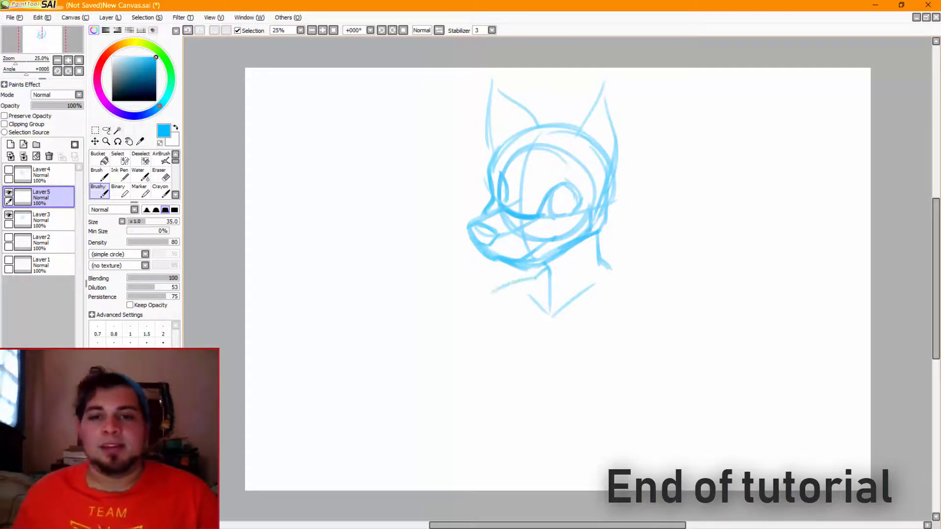
drag(610, 268, 655, 281)
key(ctrl+z)
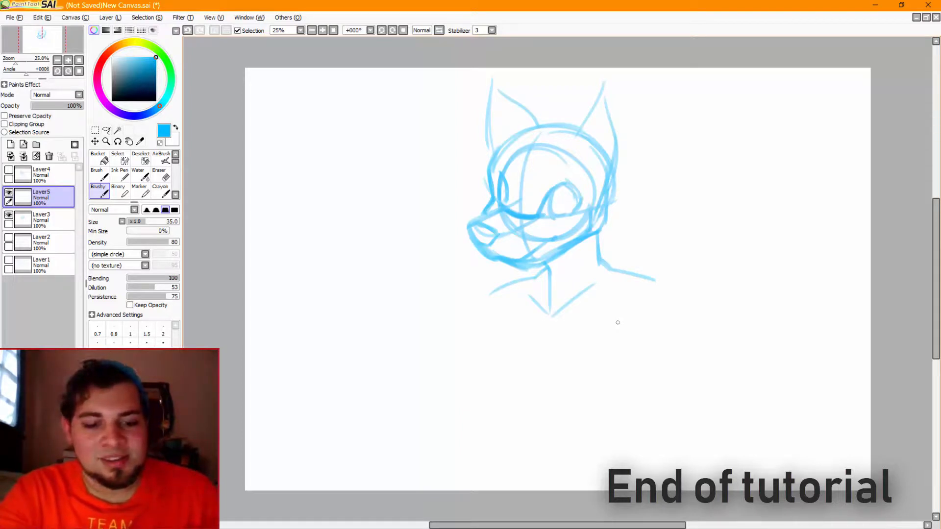
Paste the screen capture, marquee its brush tool panel for copying, and delete the capture's layer
key(ctrl+v)
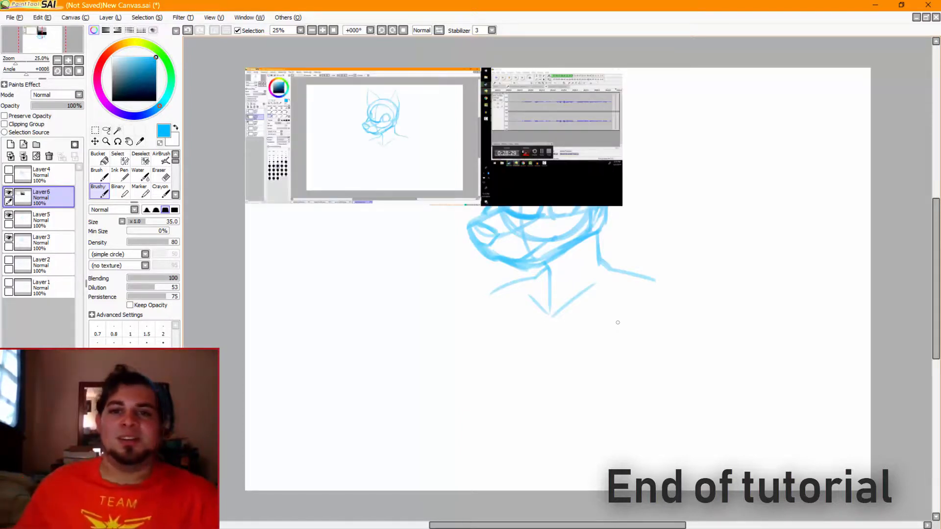
key(ctrl+t)
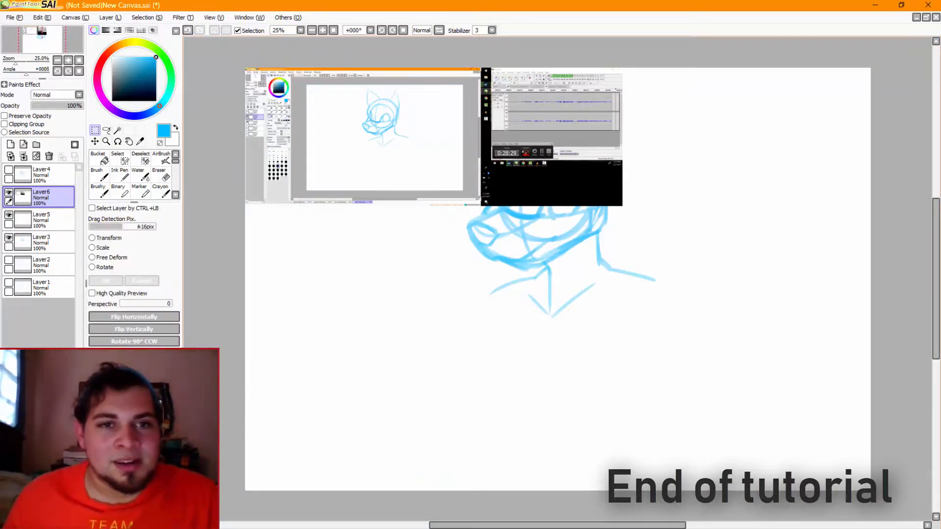
drag(267, 98, 291, 184)
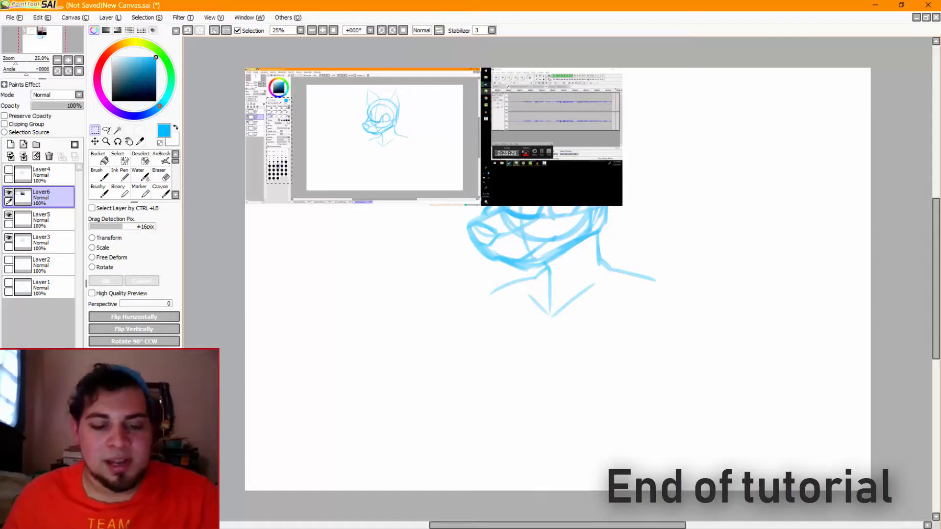
key(ctrl+d)
click(49, 156)
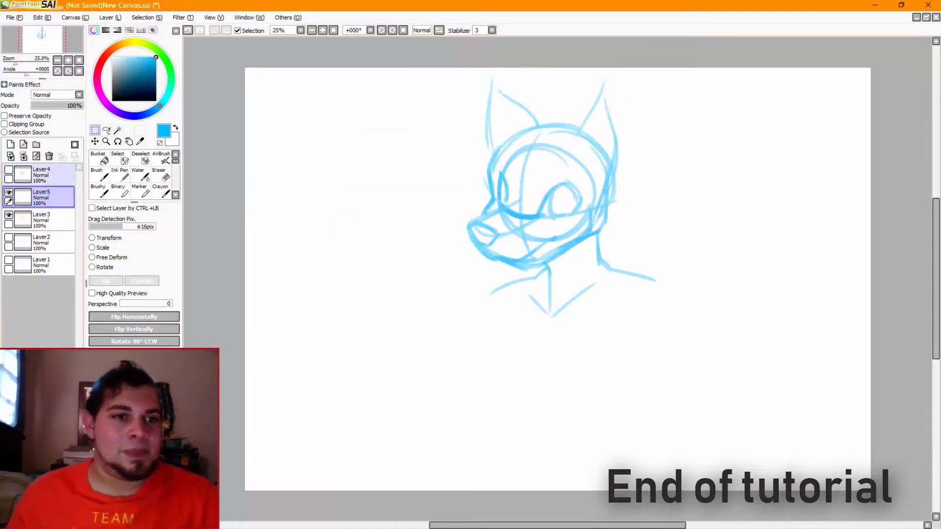
Paste the copied brush panel onto a new layer, and enlarge it to span the canvas height along the canvas's left edge
click(10, 144)
key(ctrl+v)
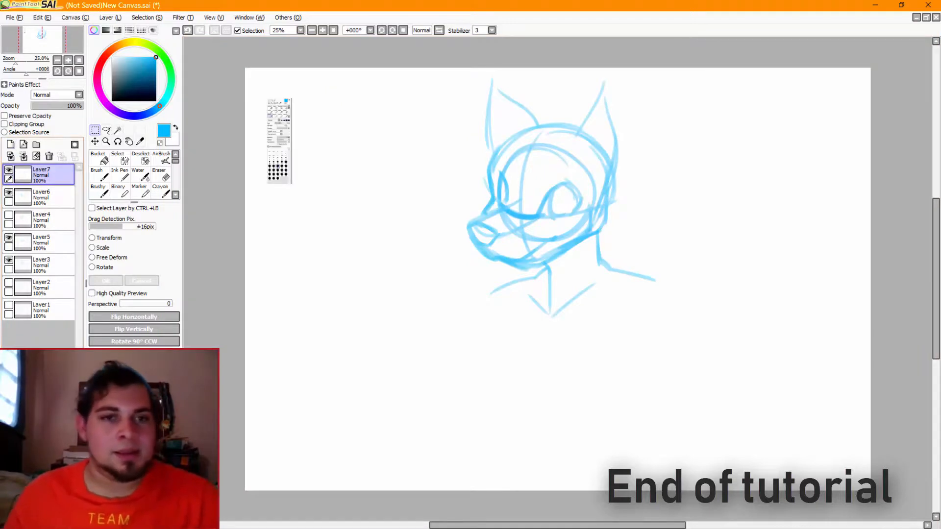
click(99, 191)
key(ctrl+t)
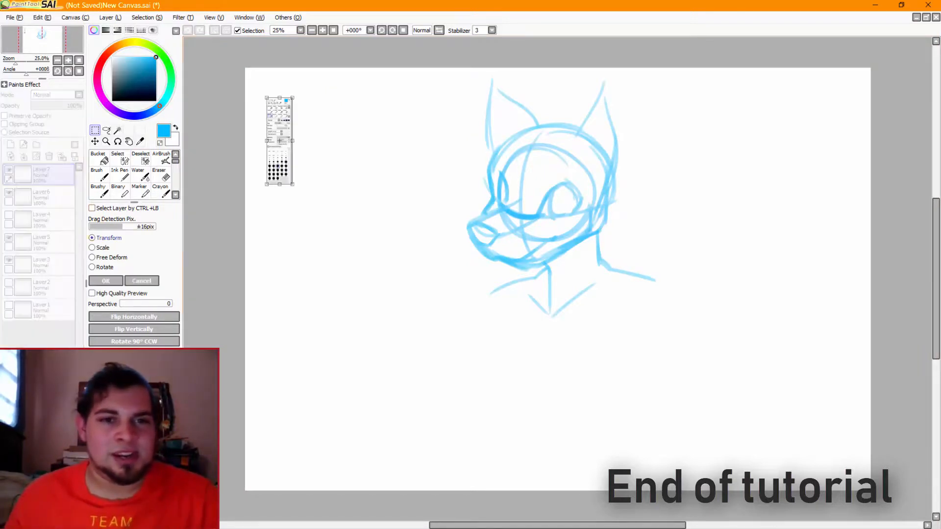
drag(292, 184, 446, 523)
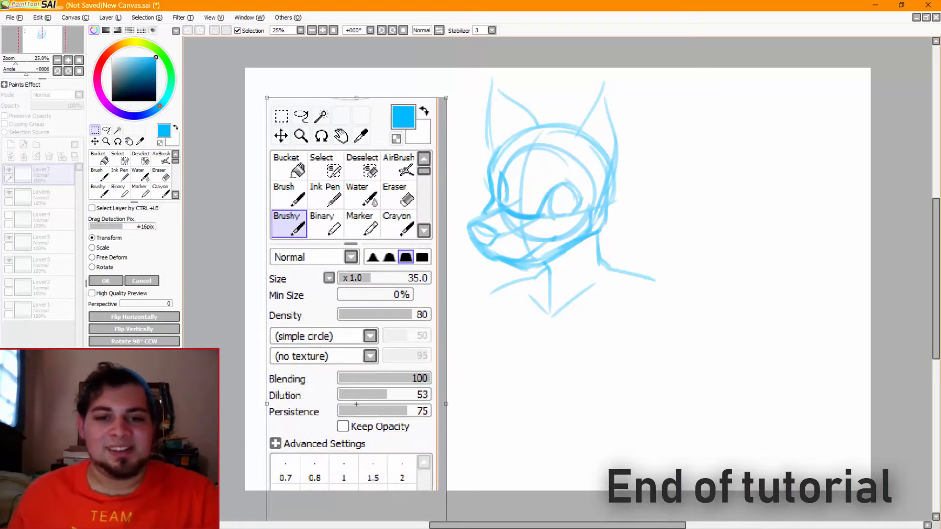
drag(267, 98, 252, 48)
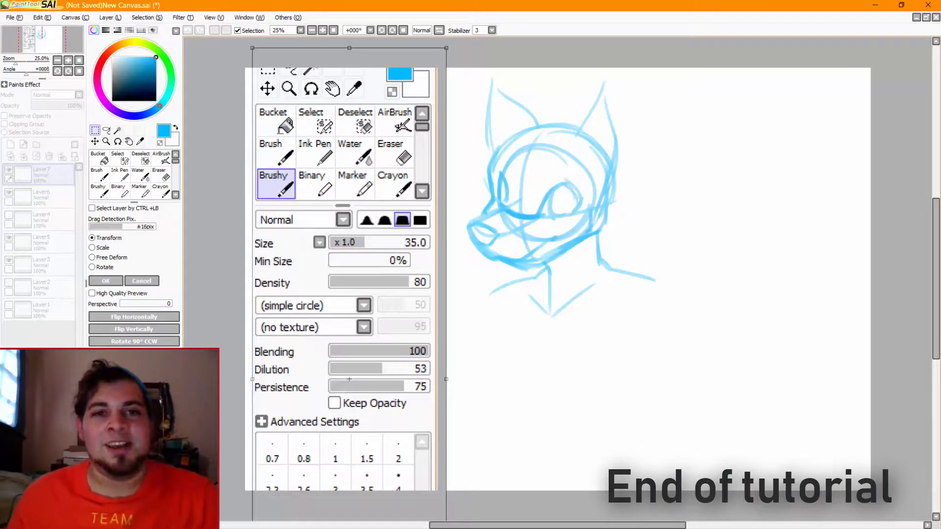
drag(348, 265, 343, 247)
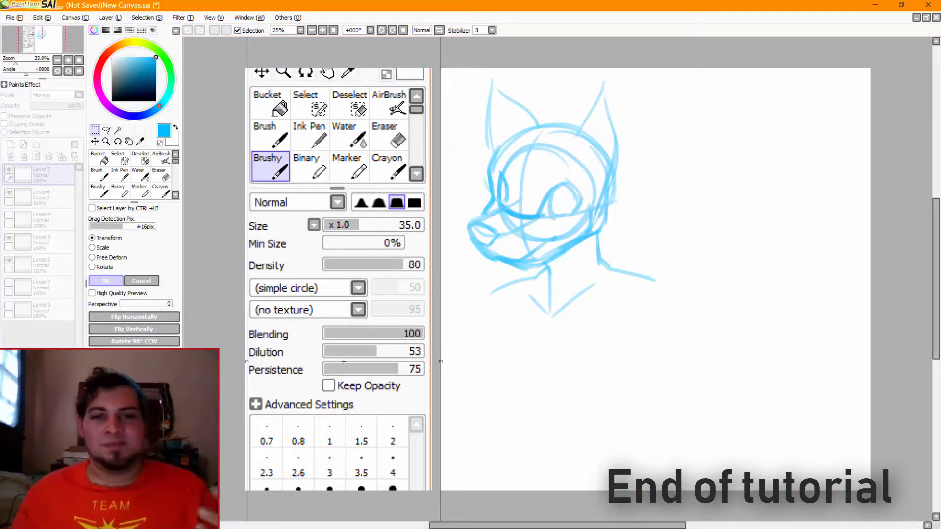
click(105, 281)
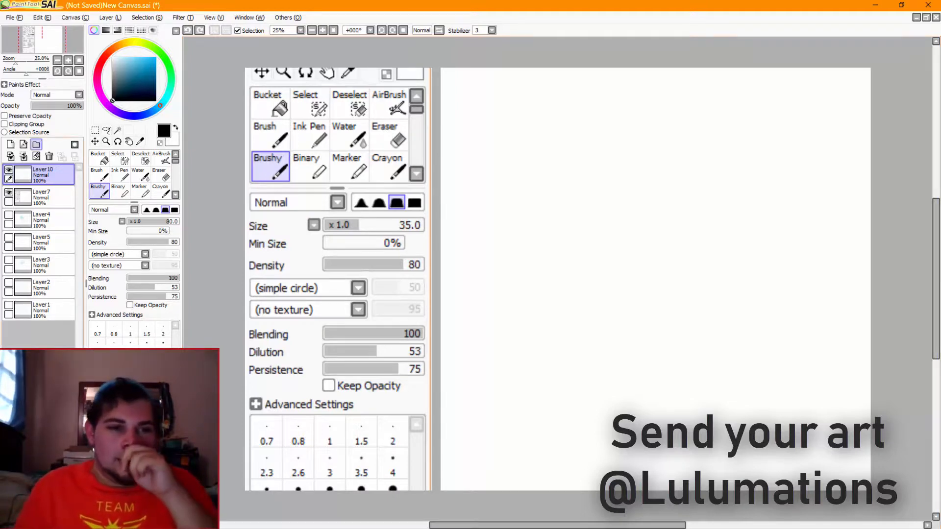
Delete the brush panel layer and the sketch layer beneath it, and add a new empty layer on top
click(49, 156)
click(49, 157)
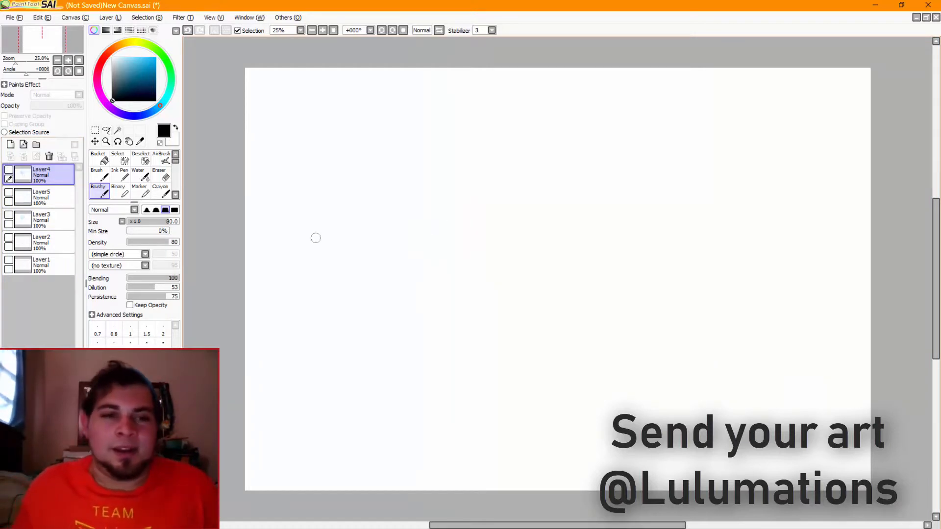
click(119, 174)
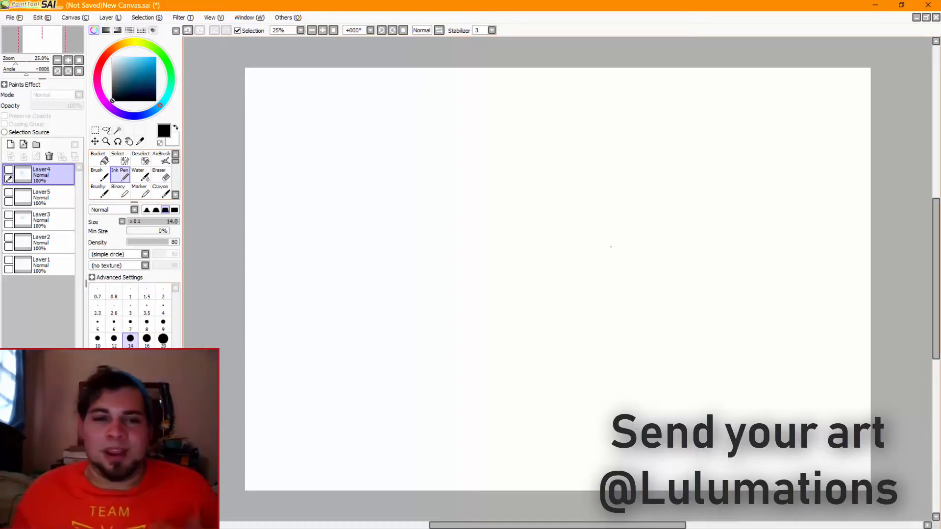
click(130, 356)
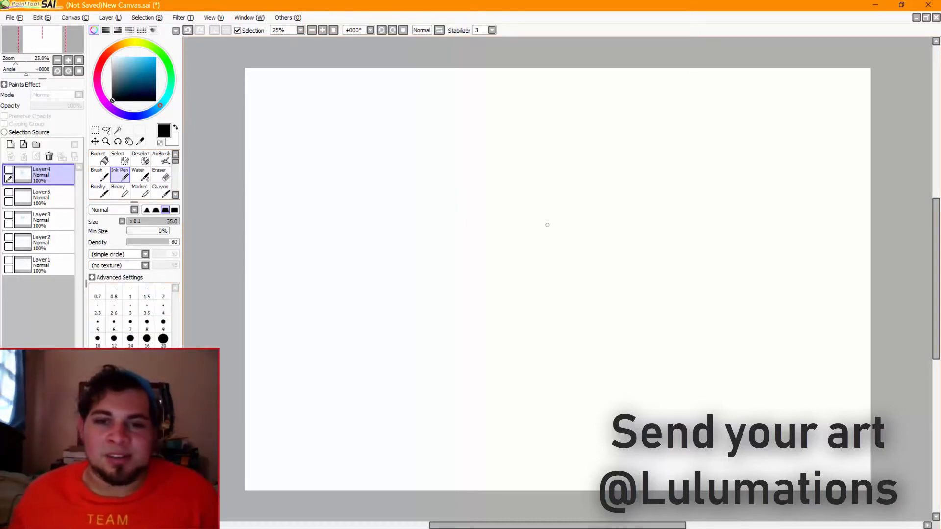
drag(480, 158, 478, 216)
click(10, 144)
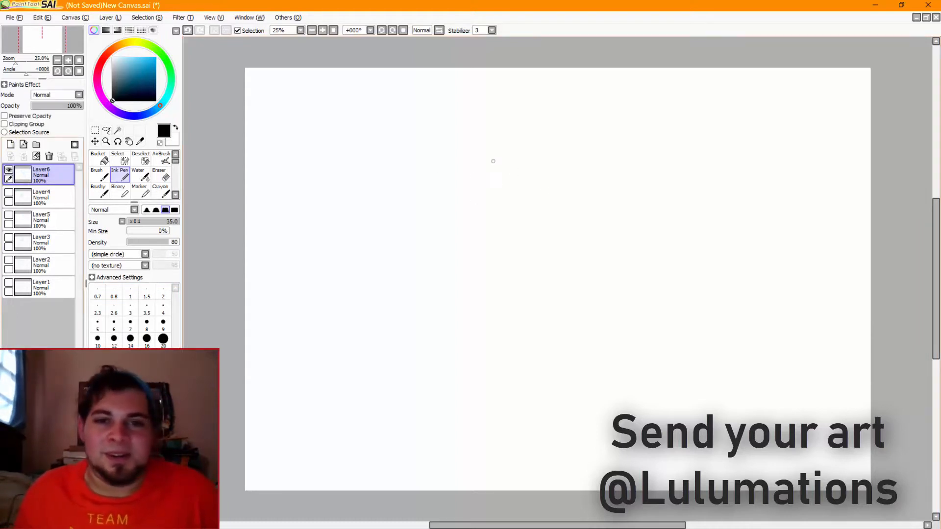
mouse_move(490, 139)
mouse_down()
mouse_move(530, 186)
mouse_move(482, 223)
mouse_move(516, 162)
mouse_move(495, 231)
mouse_up()
key(ctrl+z)
key(ctrl+z)
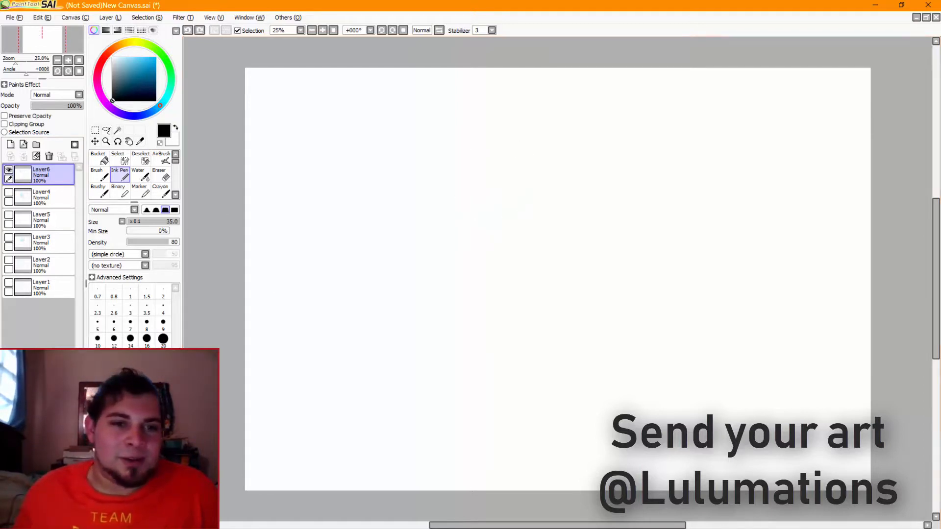
Switch to the Brushy brush, set its size to 35, and undo the test strokes
click(100, 191)
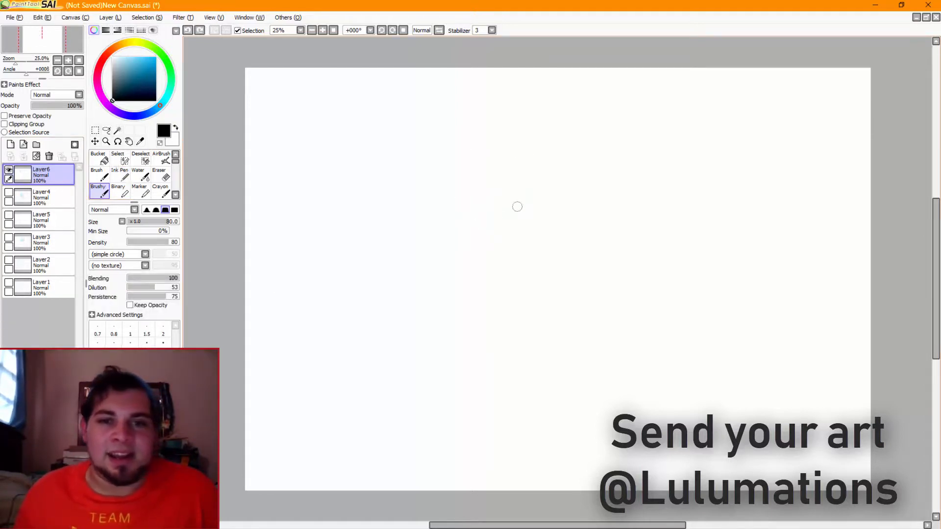
click(130, 396)
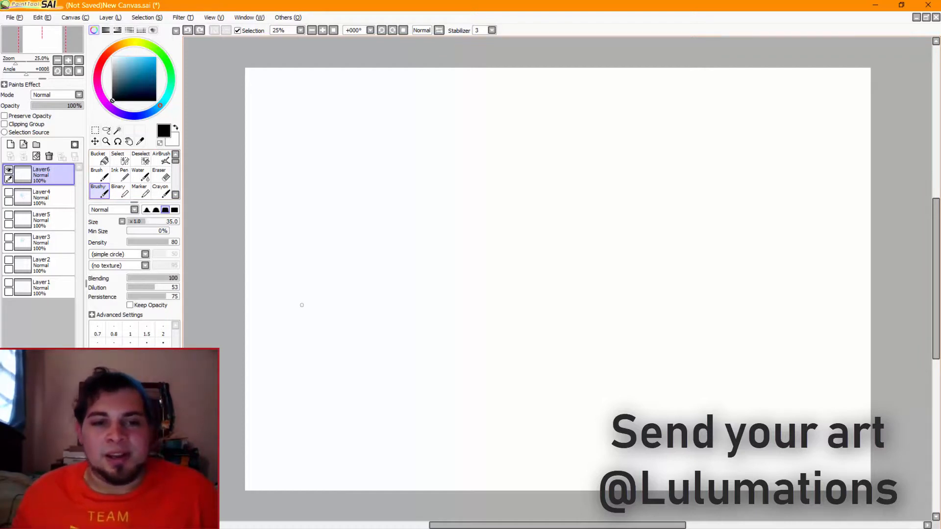
click(130, 379)
mouse_move(484, 157)
mouse_down()
mouse_move(467, 150)
mouse_move(443, 167)
mouse_move(470, 147)
mouse_move(466, 139)
mouse_move(538, 169)
mouse_move(474, 139)
mouse_move(525, 216)
mouse_up()
key(ctrl+z)
click(130, 396)
key(ctrl+z)
Sketch a round head circle in the upper middle of the canvas, redrawing it until the shape is even
key(ctrl+z)
key(ctrl+z)
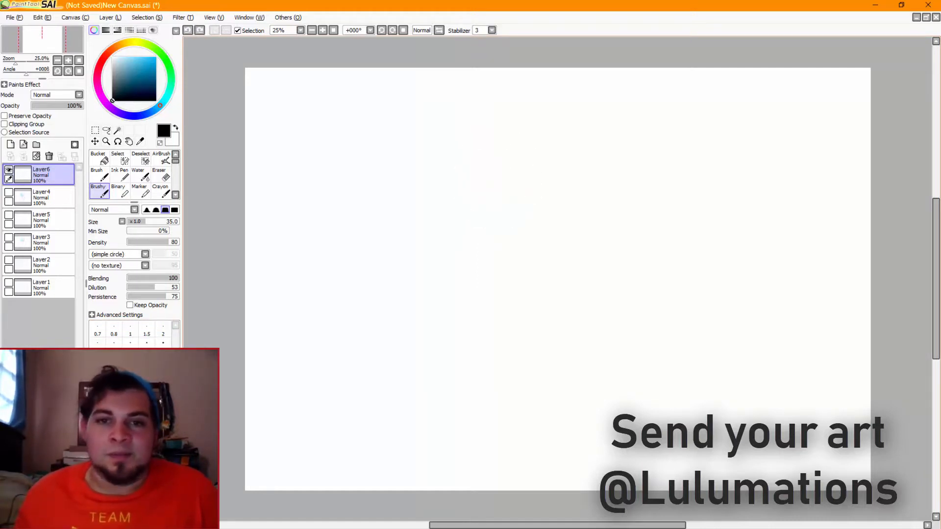
mouse_move(534, 147)
mouse_down()
mouse_move(459, 153)
mouse_move(541, 193)
mouse_up()
key(ctrl+z)
drag(526, 130, 510, 118)
drag(490, 120, 476, 198)
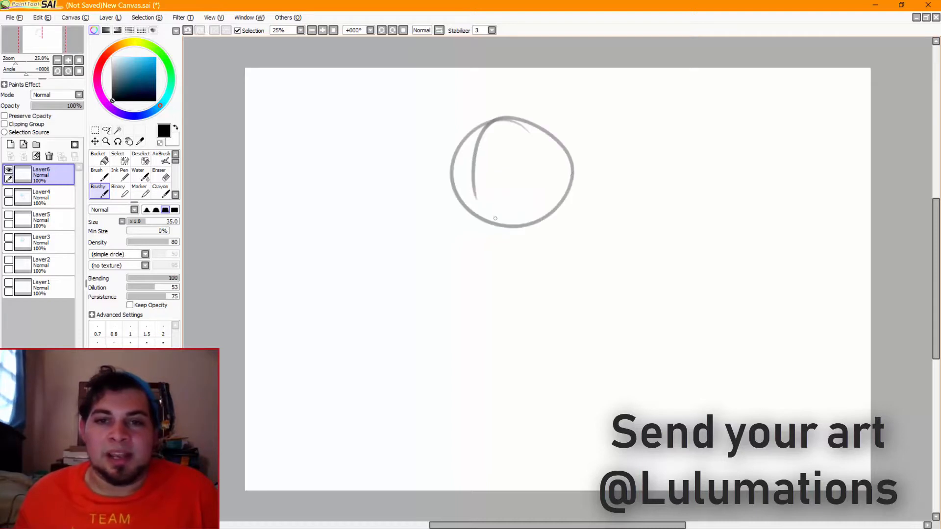
key(ctrl+z)
key(ctrl+z)
mouse_move(526, 130)
mouse_down()
mouse_move(458, 204)
mouse_move(549, 201)
mouse_up()
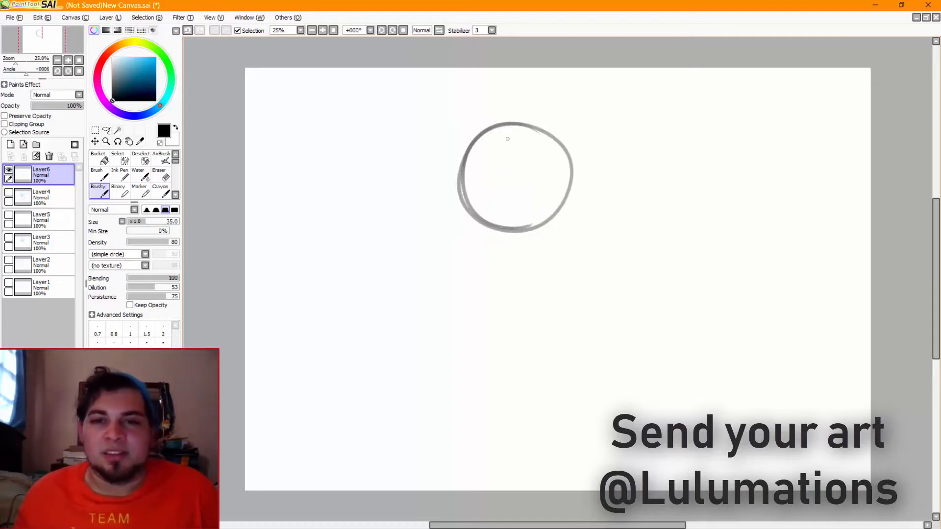
Draw a curved vertical centre guide left of the circle's middle and a downward-bowed eye line across its lower half
mouse_move(500, 126)
mouse_down()
mouse_move(488, 225)
mouse_move(510, 259)
mouse_up()
key(ctrl+z)
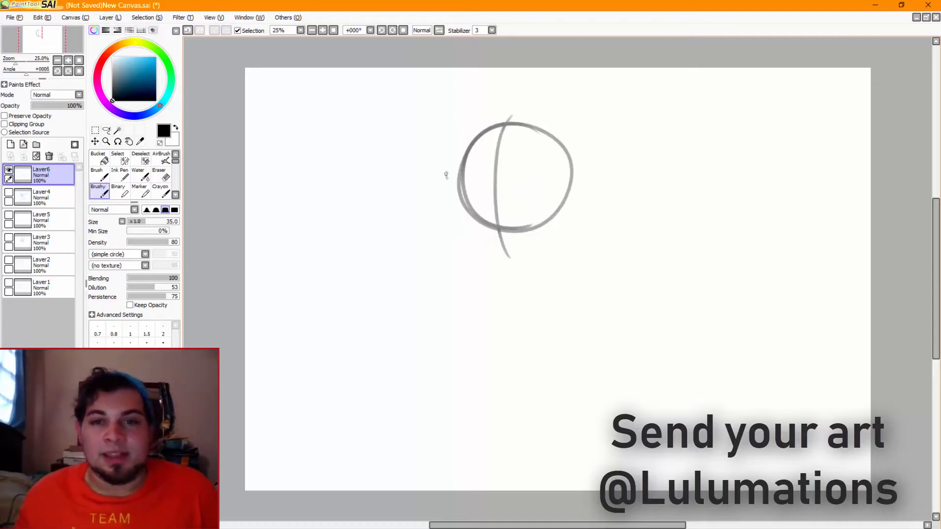
key(ctrl+z)
mouse_move(445, 175)
mouse_down()
mouse_move(577, 175)
mouse_move(472, 187)
mouse_move(598, 180)
mouse_up()
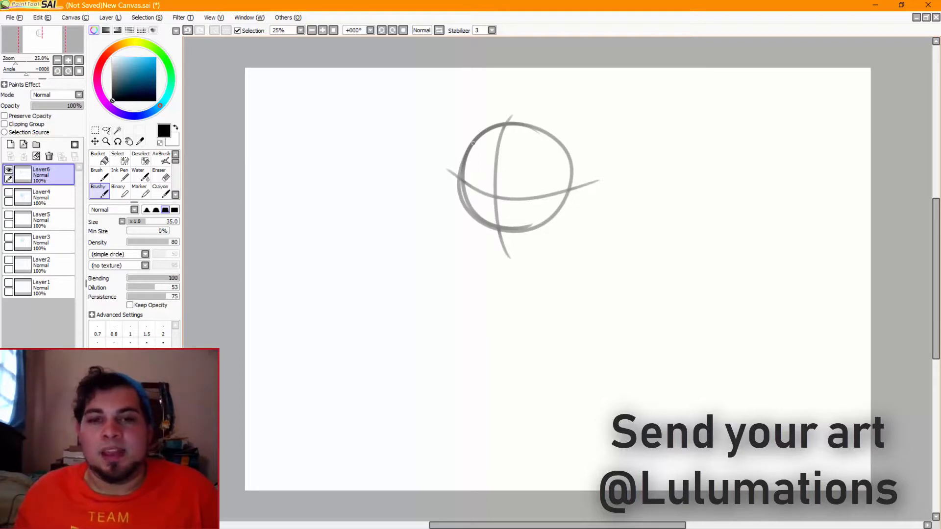
Draw the forehead and brow contour along the circle's left edge, down to the eye line
drag(475, 129, 459, 158)
key(ctrl+z)
key(ctrl+z)
mouse_move(475, 125)
mouse_down()
mouse_move(458, 158)
mouse_move(460, 191)
mouse_up()
key(ctrl+z)
key(ctrl+z)
drag(461, 147, 459, 189)
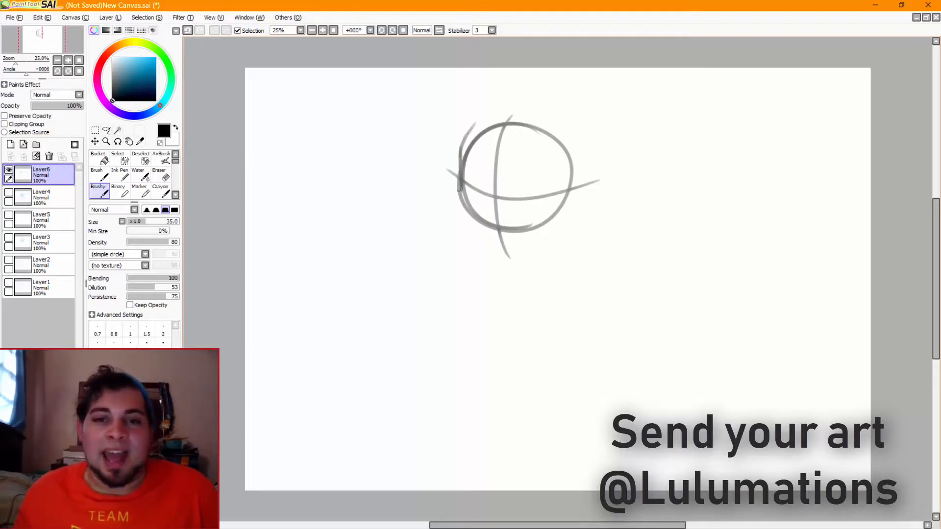
key(ctrl+z)
mouse_move(460, 150)
mouse_down()
mouse_move(458, 218)
mouse_move(461, 199)
mouse_up()
key(ctrl+z)
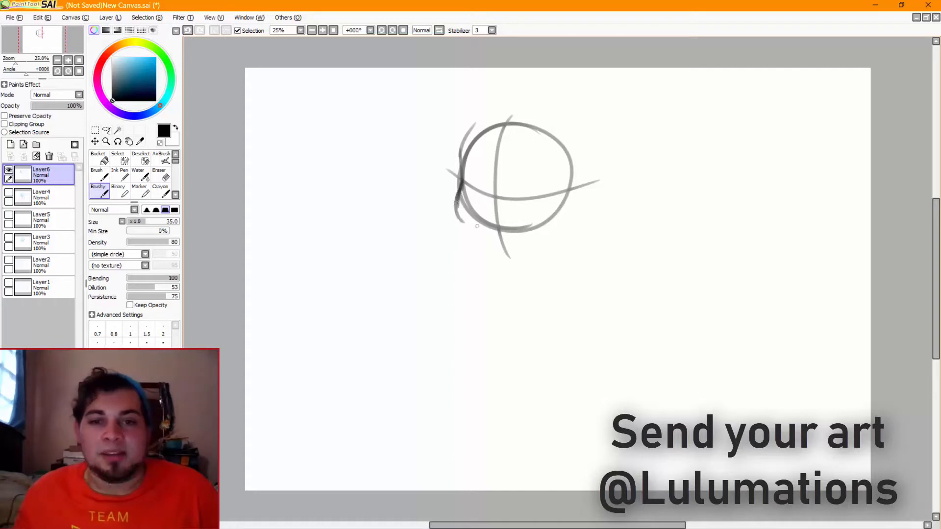
Draw the left cheek curving down to the chin, and the jaw line rising to the right below the circle
key(ctrl+z)
mouse_move(460, 184)
mouse_down()
mouse_move(472, 232)
mouse_move(456, 221)
mouse_move(485, 244)
mouse_up()
key(ctrl+z)
key(ctrl+z)
key(ctrl+z)
drag(458, 190, 482, 235)
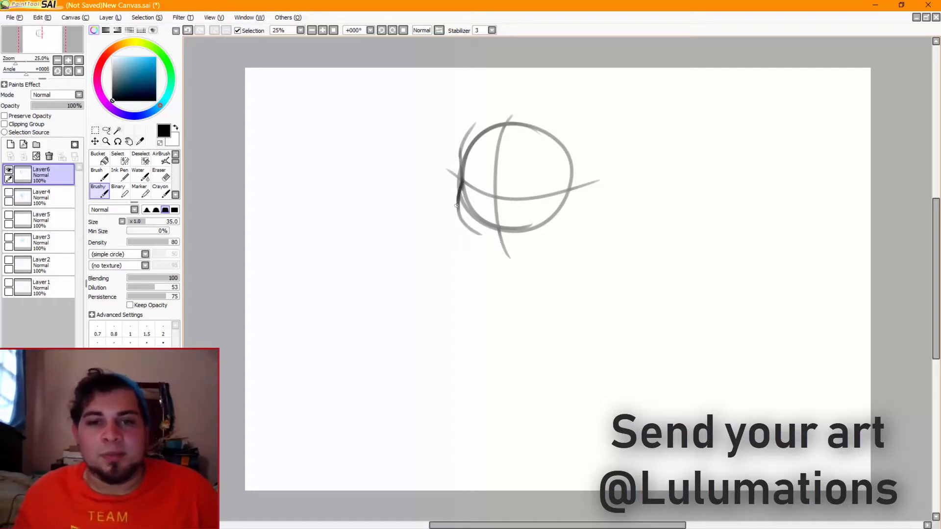
drag(456, 205, 500, 244)
mouse_move(476, 232)
mouse_down()
mouse_move(506, 247)
mouse_move(557, 229)
mouse_up()
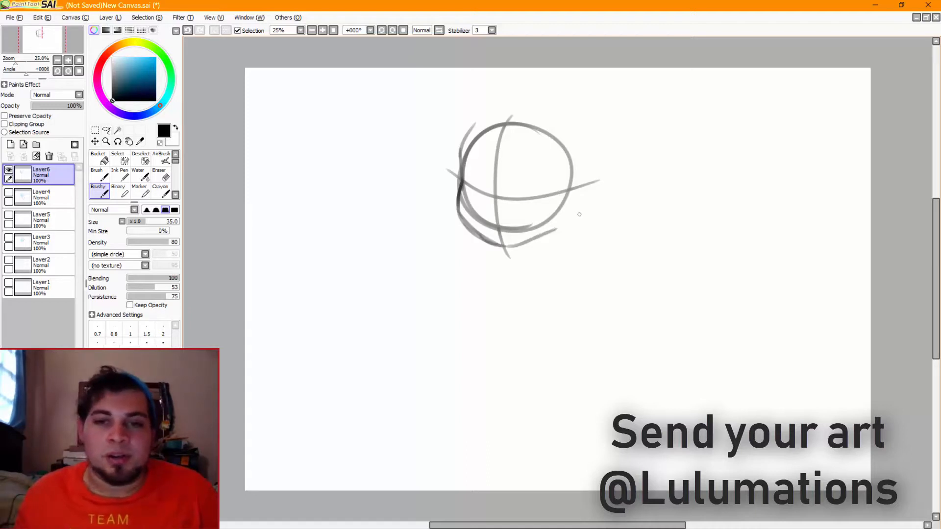
key(ctrl+z)
drag(507, 246, 559, 221)
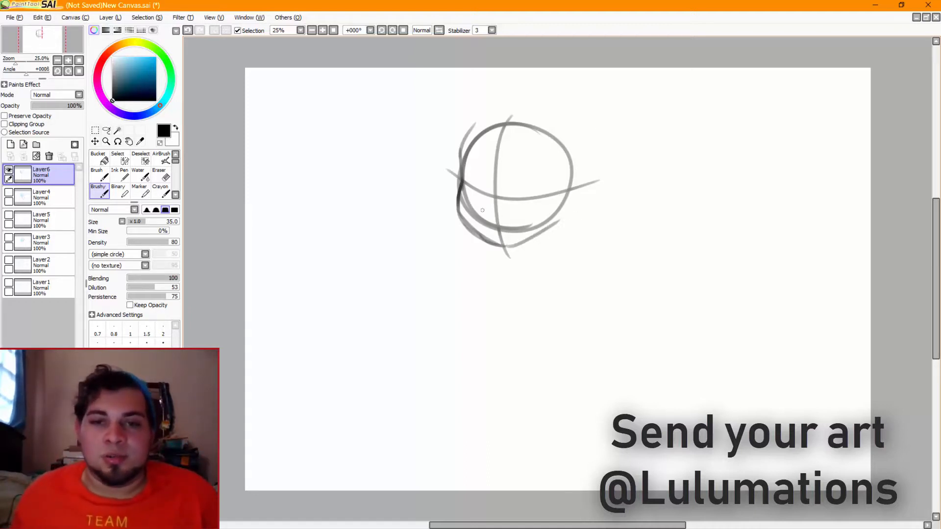
Sketch a dark nose on the centre guide with a curved mouth line below it
key(ctrl+z)
mouse_move(478, 205)
mouse_down()
mouse_move(504, 209)
mouse_move(478, 213)
mouse_move(505, 214)
mouse_move(478, 209)
mouse_move(511, 217)
mouse_move(500, 238)
mouse_move(537, 220)
mouse_up()
key(ctrl+z)
key(ctrl+z)
key(ctrl+z)
key(ctrl+z)
key(ctrl+z)
key(ctrl+z)
key(ctrl+z)
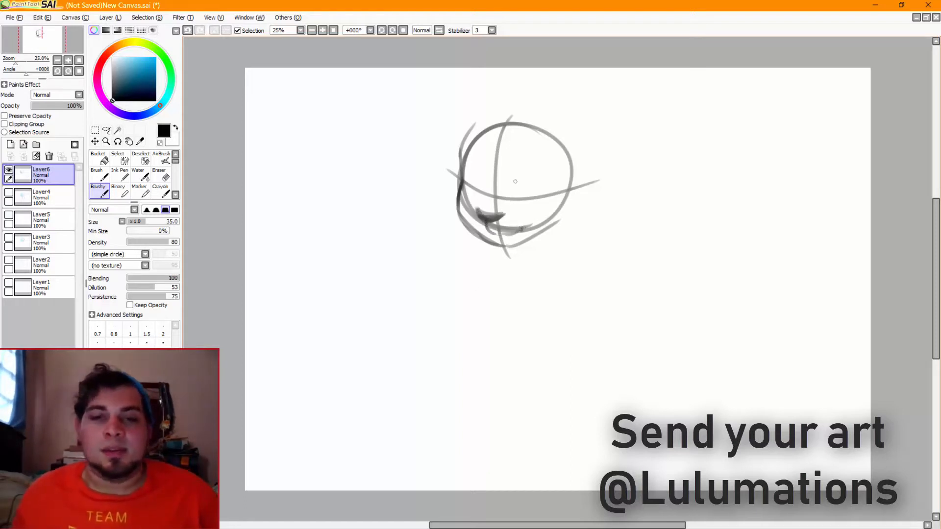
Draw the muzzle's upper contour from the eye line around the nose, and try additional mouth lines
mouse_move(495, 190)
mouse_down()
mouse_move(469, 222)
mouse_move(483, 205)
mouse_move(475, 235)
mouse_move(471, 221)
mouse_move(485, 243)
mouse_move(473, 223)
mouse_move(498, 246)
mouse_up()
key(ctrl+z)
key(ctrl+z)
key(ctrl+z)
key(ctrl+z)
key(ctrl+z)
key(ctrl+z)
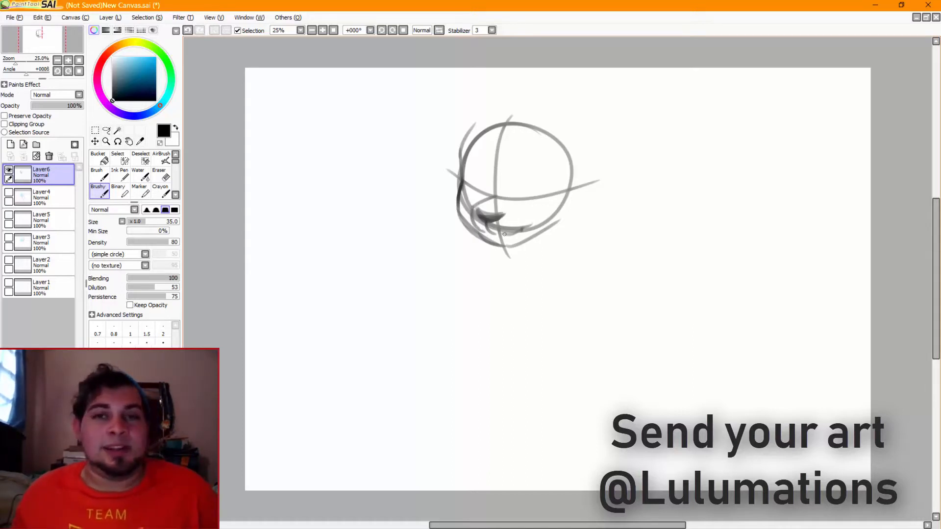
key(ctrl+z)
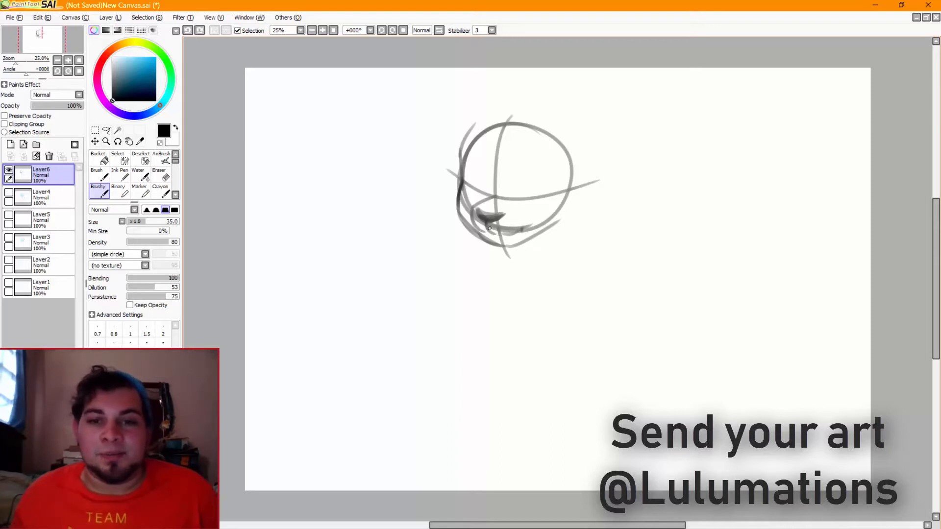
drag(487, 225, 523, 228)
key(ctrl+z)
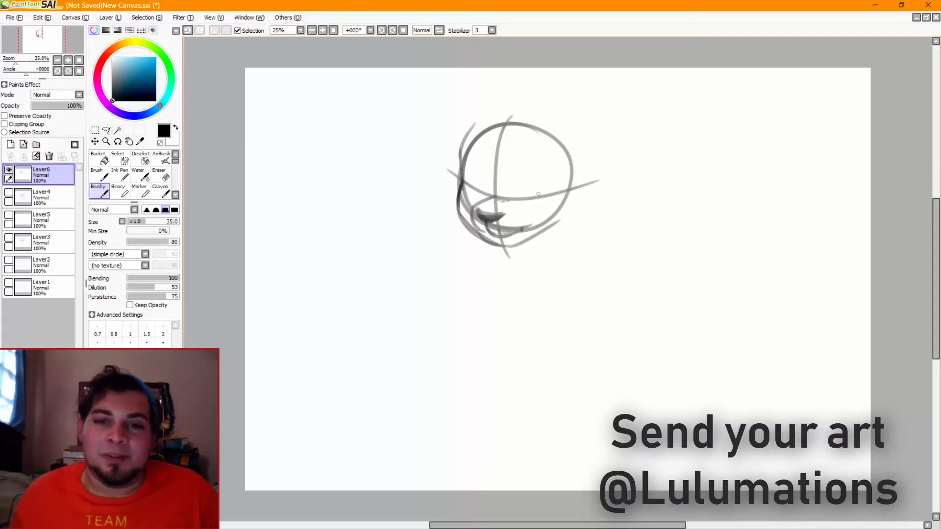
Draw the right eye as a tall oval on the eye line, with a small angled brow above it
mouse_move(519, 198)
mouse_down()
mouse_move(545, 166)
mouse_move(548, 174)
mouse_move(532, 173)
mouse_move(553, 188)
mouse_up()
key(ctrl+z)
key(ctrl+z)
drag(542, 168, 549, 193)
mouse_move(546, 169)
mouse_down()
mouse_move(542, 187)
mouse_move(529, 182)
mouse_move(532, 175)
mouse_move(542, 196)
mouse_up()
key(ctrl+z)
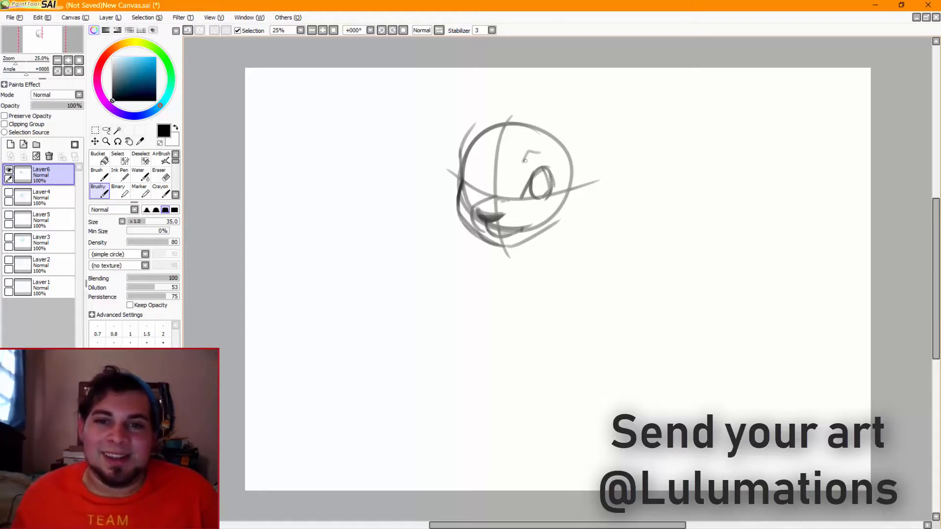
Draw the narrower left eye and its brow on the far side of the centre guide
drag(491, 164, 476, 147)
mouse_move(484, 190)
mouse_down()
mouse_move(477, 157)
mouse_move(484, 161)
mouse_move(469, 176)
mouse_move(478, 191)
mouse_up()
key(ctrl+z)
key(ctrl+z)
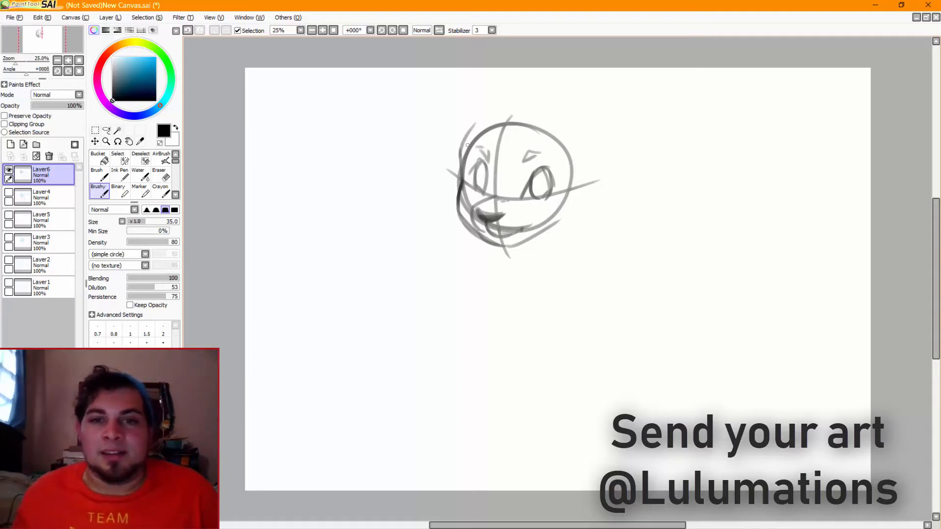
Draw the outer skull outline over the top of the circle and down its right side to the jaw
mouse_move(465, 150)
mouse_down()
mouse_move(514, 111)
mouse_move(553, 116)
mouse_up()
key(ctrl+z)
key(ctrl+z)
mouse_move(467, 139)
mouse_down()
mouse_move(578, 128)
mouse_move(566, 123)
mouse_move(570, 207)
mouse_up()
mouse_move(547, 121)
mouse_down()
mouse_move(578, 186)
mouse_move(565, 141)
mouse_move(568, 210)
mouse_up()
drag(580, 143, 556, 221)
drag(579, 179, 560, 216)
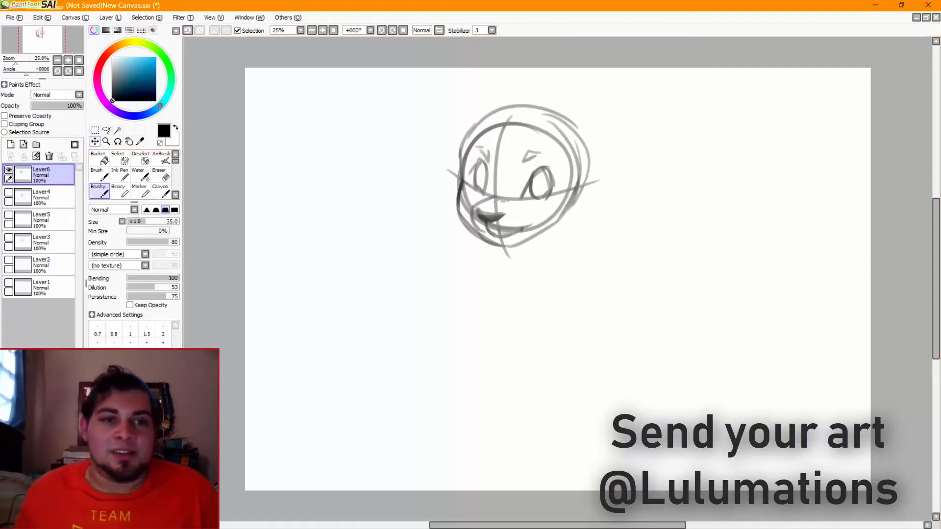
Move the head sketch down and slightly left on the canvas, and return to the Brushy brush
click(95, 141)
drag(510, 169, 486, 221)
click(98, 190)
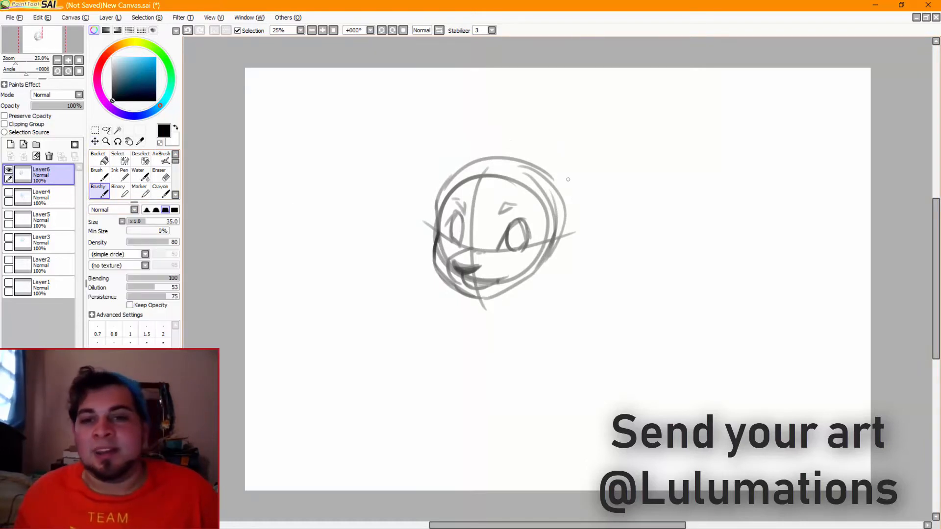
Draw the right ear's outer edge rising from the side of the head toward a pointed tip
drag(559, 240, 549, 147)
key(ctrl+z)
mouse_move(559, 233)
mouse_down()
mouse_move(565, 182)
mouse_move(547, 141)
mouse_up()
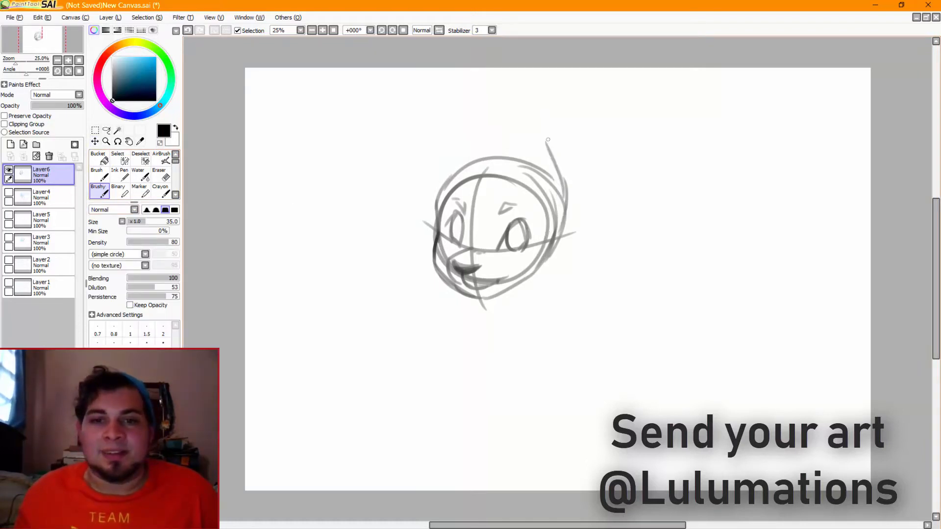
key(ctrl+z)
drag(567, 194, 554, 121)
key(ctrl+z)
Draw the right ear's front edge from the tip down to the skull, with a fur tuft at its base
key(ctrl+z)
mouse_move(558, 163)
mouse_down()
mouse_move(547, 106)
mouse_move(526, 112)
mouse_move(498, 169)
mouse_up()
key(ctrl+z)
drag(539, 100, 498, 166)
mouse_move(524, 115)
mouse_down()
mouse_move(503, 165)
mouse_move(510, 174)
mouse_move(500, 148)
mouse_move(506, 172)
mouse_move(491, 171)
mouse_up()
key(ctrl+z)
key(ctrl+z)
drag(502, 160, 491, 176)
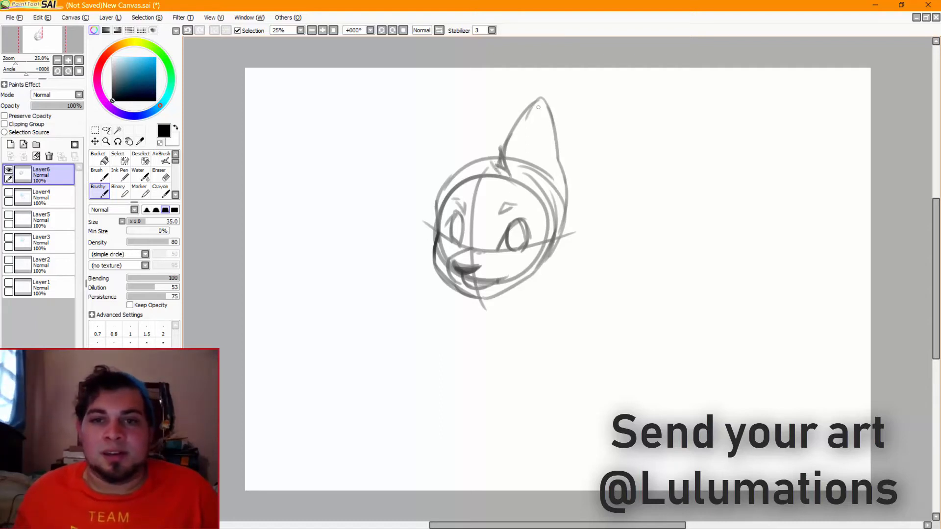
Add the inner rim line and jagged fur tufts inside the lower part of the right ear
drag(539, 99, 554, 162)
key(ctrl+z)
key(ctrl+z)
key(ctrl+z)
drag(543, 103, 553, 185)
drag(542, 152, 546, 195)
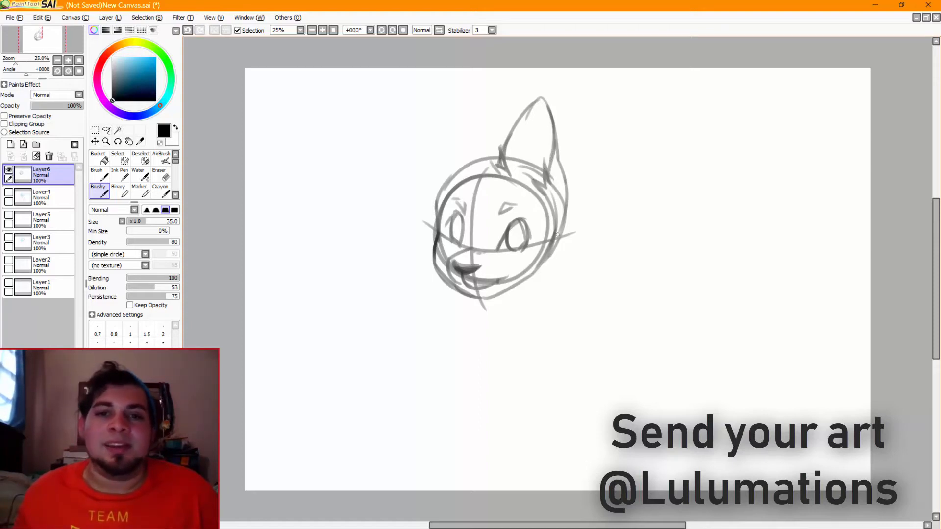
mouse_move(553, 121)
mouse_down()
mouse_move(544, 159)
mouse_move(531, 180)
mouse_move(520, 179)
mouse_move(536, 188)
mouse_up()
key(ctrl+z)
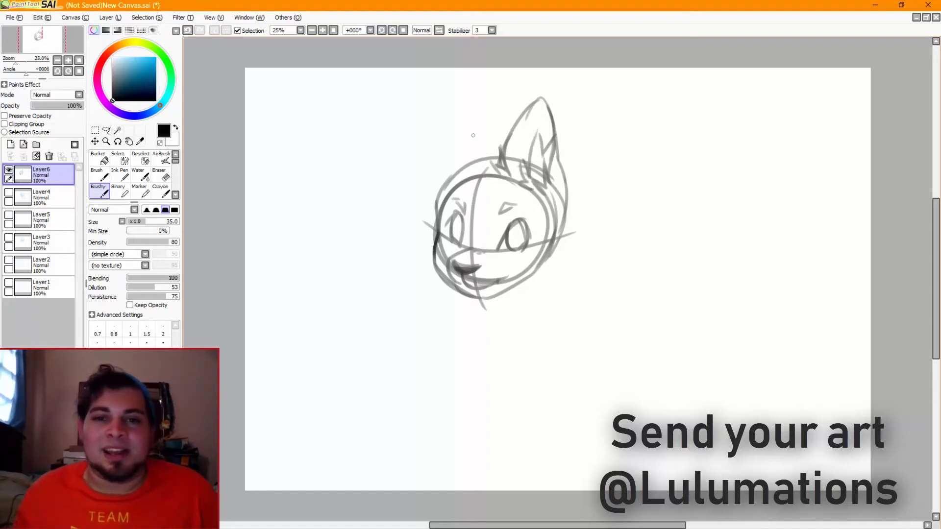
Draw pointed hair spikes sweeping from the ear's base over the head to the left
mouse_move(505, 143)
mouse_down()
mouse_move(492, 109)
mouse_move(434, 134)
mouse_move(502, 141)
mouse_move(391, 209)
mouse_up()
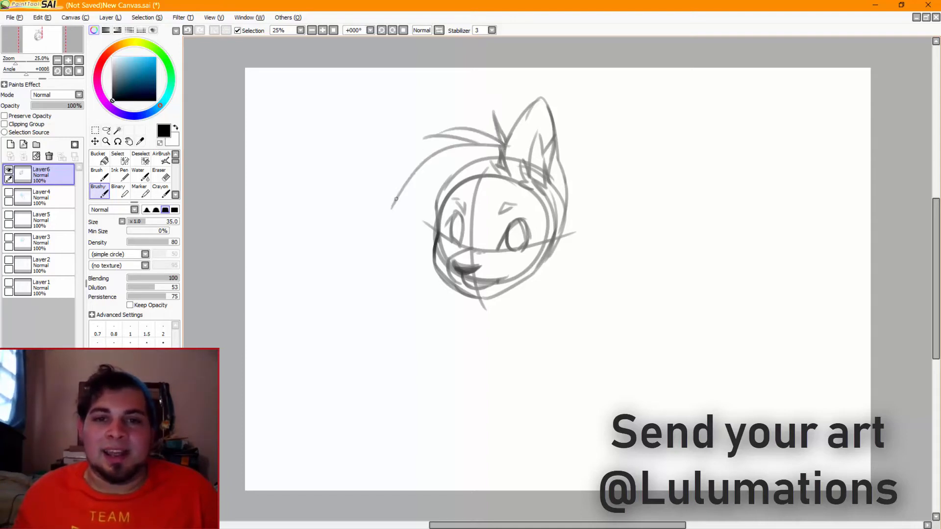
drag(476, 159, 390, 204)
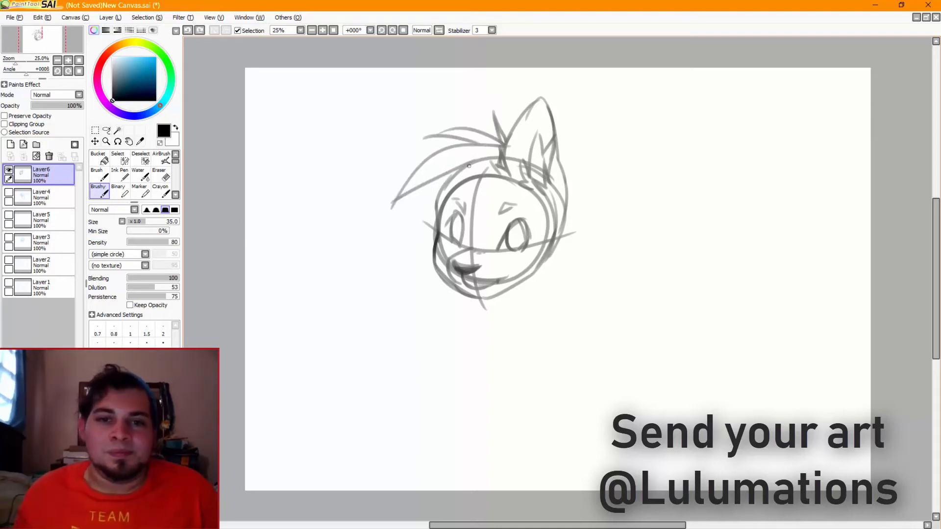
drag(440, 178, 393, 255)
key(ctrl+z)
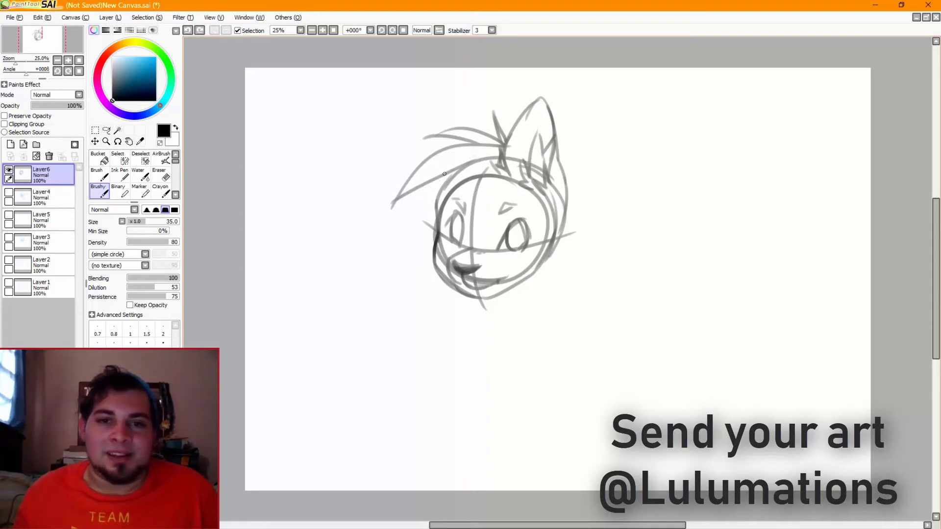
Draw a long pointed hair lock down beside the face and a short pointed lock over the middle of the forehead
mouse_move(444, 172)
mouse_down()
mouse_move(401, 271)
mouse_move(475, 186)
mouse_move(483, 208)
mouse_up()
key(ctrl+z)
mouse_move(499, 170)
mouse_down()
mouse_move(473, 220)
mouse_move(485, 204)
mouse_move(478, 215)
mouse_move(466, 199)
mouse_move(451, 209)
mouse_up()
key(ctrl+z)
Draw a pointed bang sweeping from the middle of the hairline across the forehead to just past the left eye
key(ctrl+z)
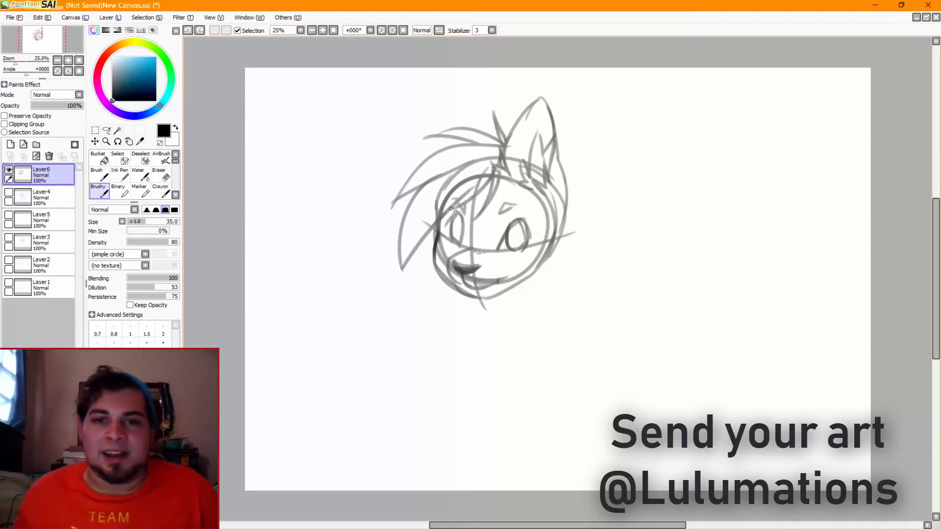
key(ctrl+z)
drag(495, 167, 444, 211)
key(ctrl+z)
drag(493, 167, 441, 212)
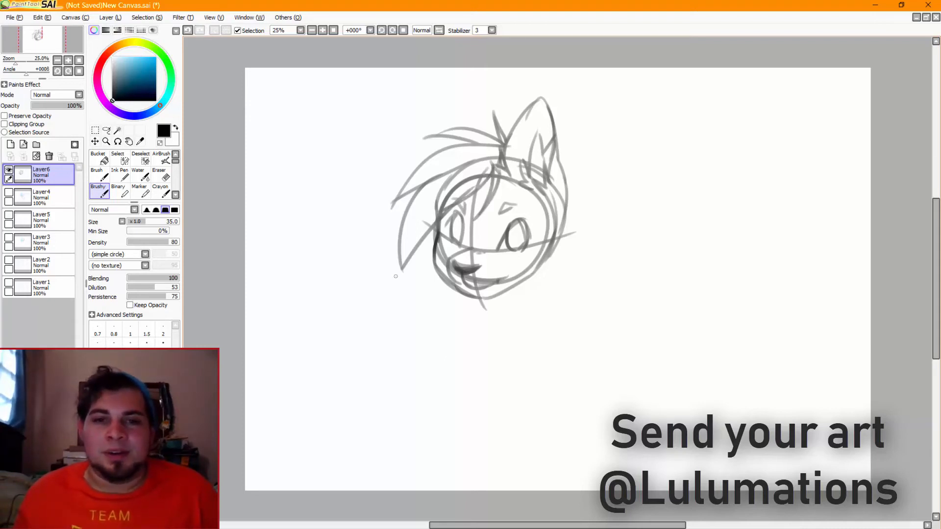
key(ctrl+z)
drag(495, 166, 444, 210)
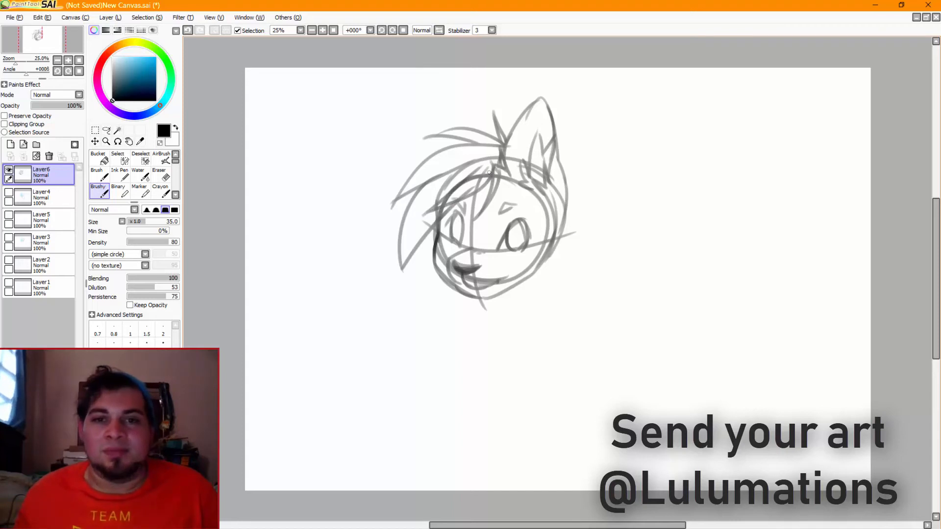
Extend the upper hair spikes with an outer pointed lock curving down to the left of the head
drag(468, 140, 381, 187)
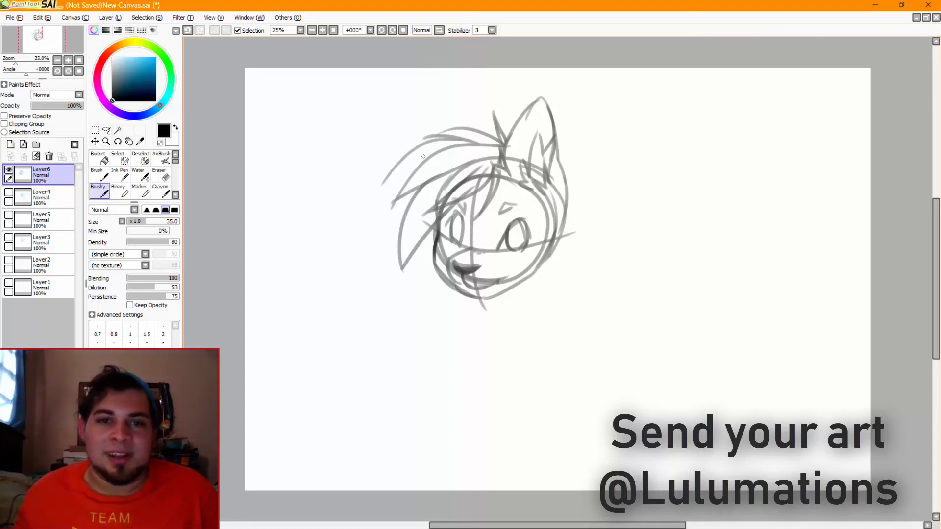
key(ctrl+z)
mouse_move(460, 138)
mouse_down()
mouse_move(379, 187)
mouse_move(379, 277)
mouse_up()
key(ctrl+z)
drag(421, 169, 373, 239)
key(ctrl+z)
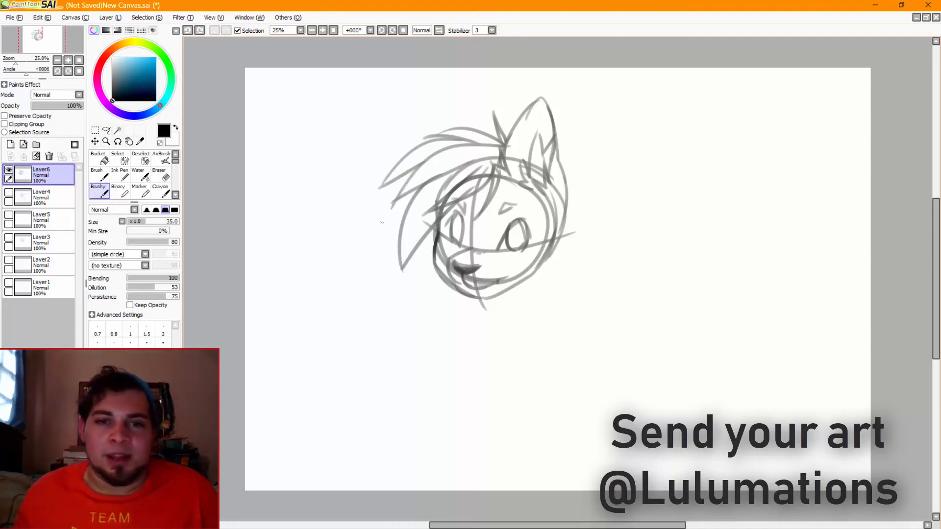
mouse_move(415, 169)
mouse_down()
mouse_move(393, 206)
mouse_move(381, 259)
mouse_up()
key(ctrl+z)
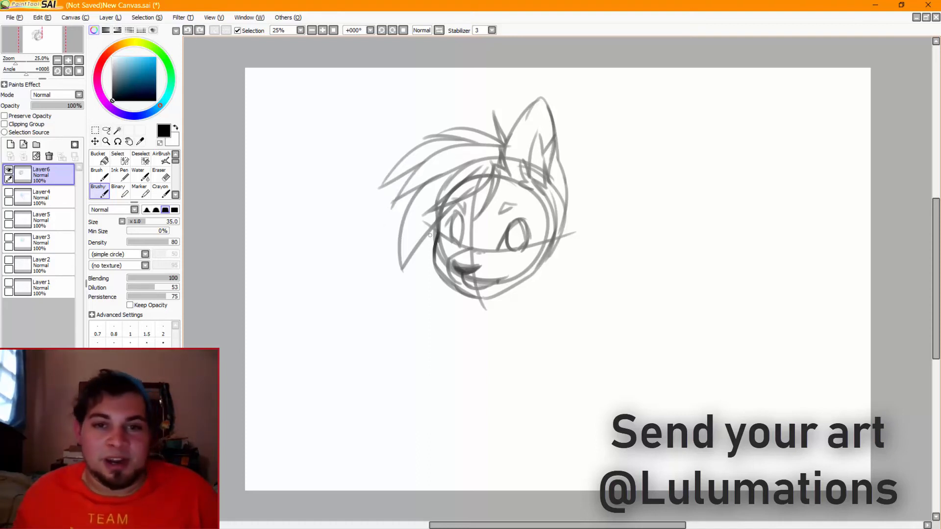
Draw the left cheek edge curving down from beneath the bangs along the side of the face
drag(431, 228, 423, 275)
key(ctrl+z)
drag(431, 226, 425, 278)
key(ctrl+z)
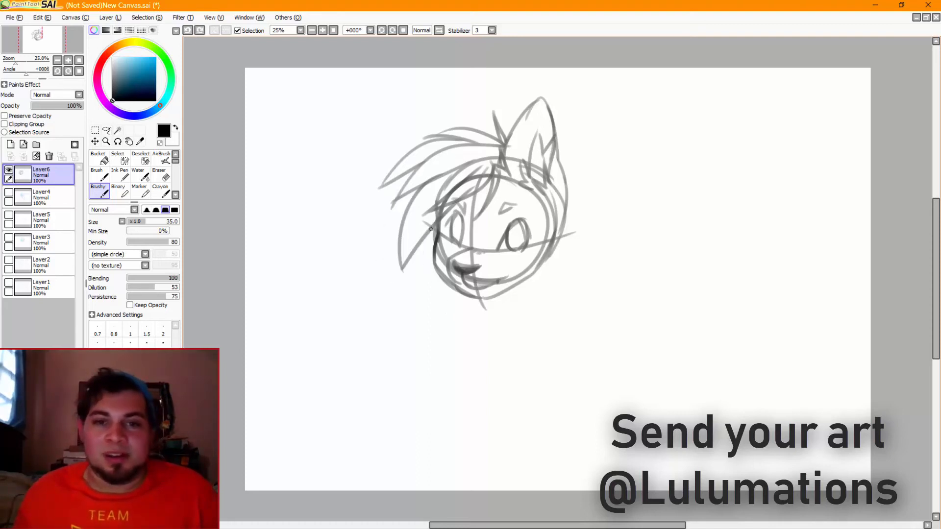
drag(432, 228, 425, 276)
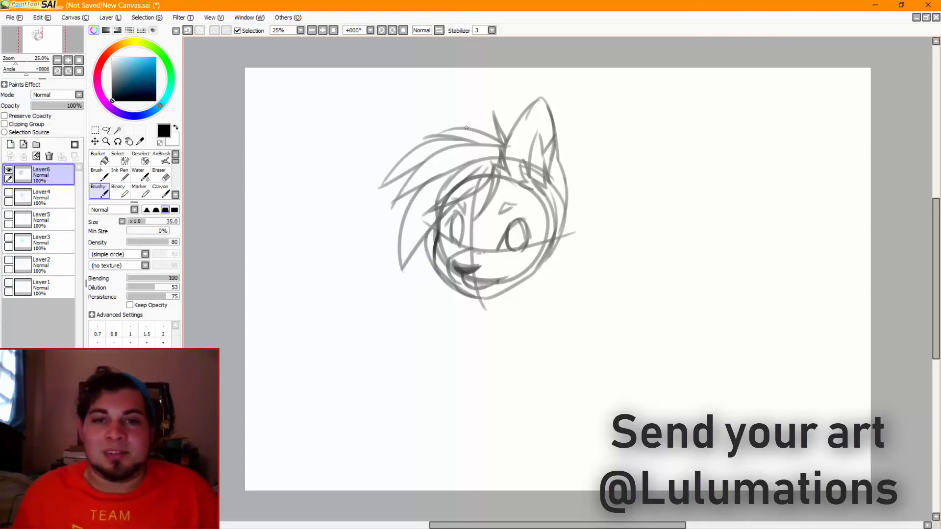
key(ctrl+z)
Draw the pointed left ear rising from behind the hair at the top of the head
mouse_move(468, 128)
mouse_down()
mouse_move(450, 104)
mouse_move(433, 129)
mouse_up()
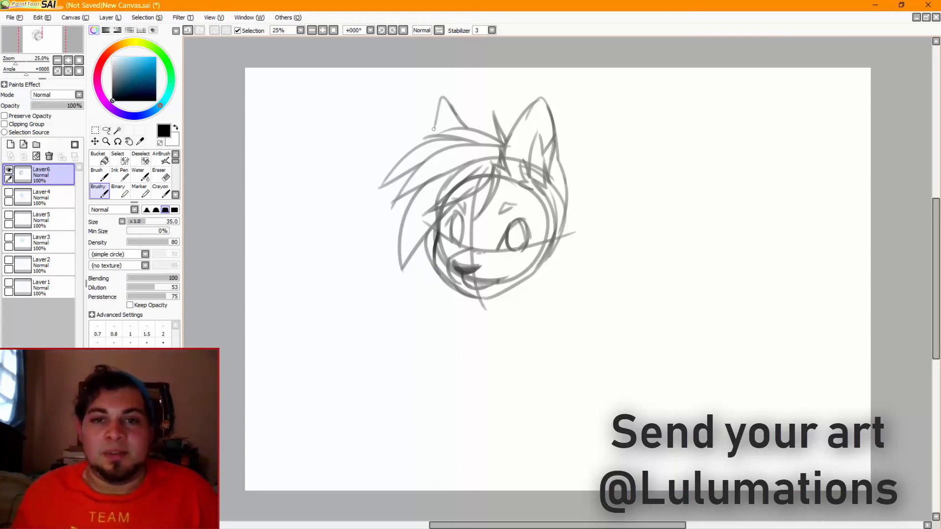
drag(445, 96, 434, 145)
key(ctrl+z)
drag(441, 96, 428, 146)
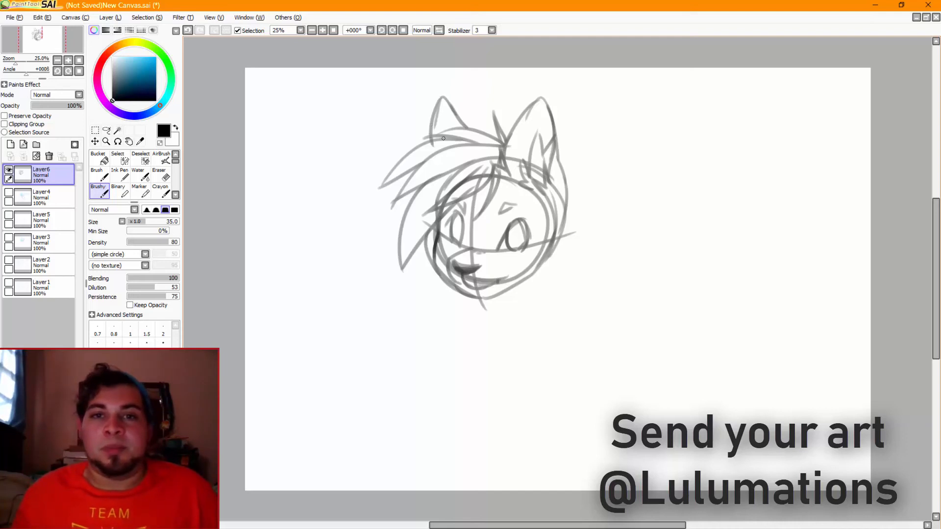
key(ctrl+z)
drag(438, 102, 432, 135)
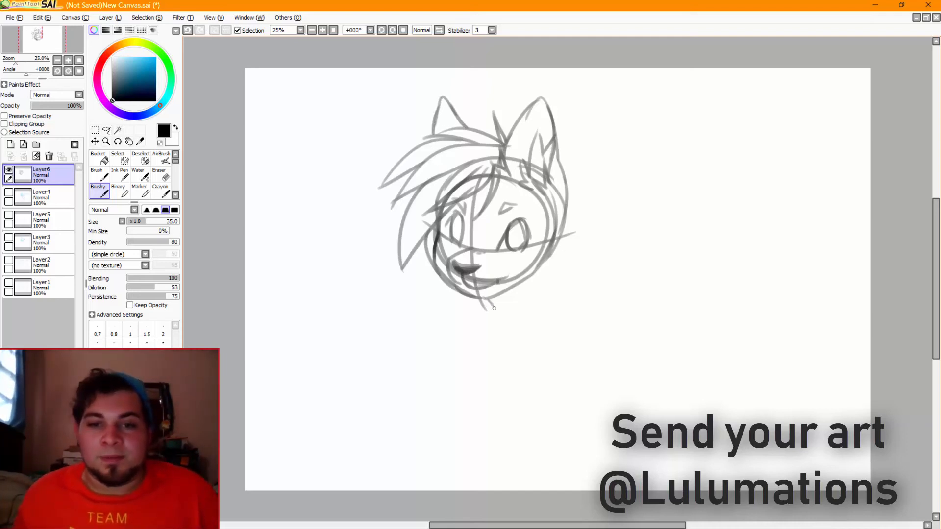
Draw the front of the neck below the chin, ending in a jagged chest fur tuft
drag(491, 301, 480, 348)
mouse_move(479, 345)
mouse_down()
mouse_move(516, 310)
mouse_move(484, 328)
mouse_move(469, 320)
mouse_up()
Draw the back of the neck down from the right jaw and the right shoulder line sloping outward from it
drag(541, 264, 531, 299)
key(ctrl+z)
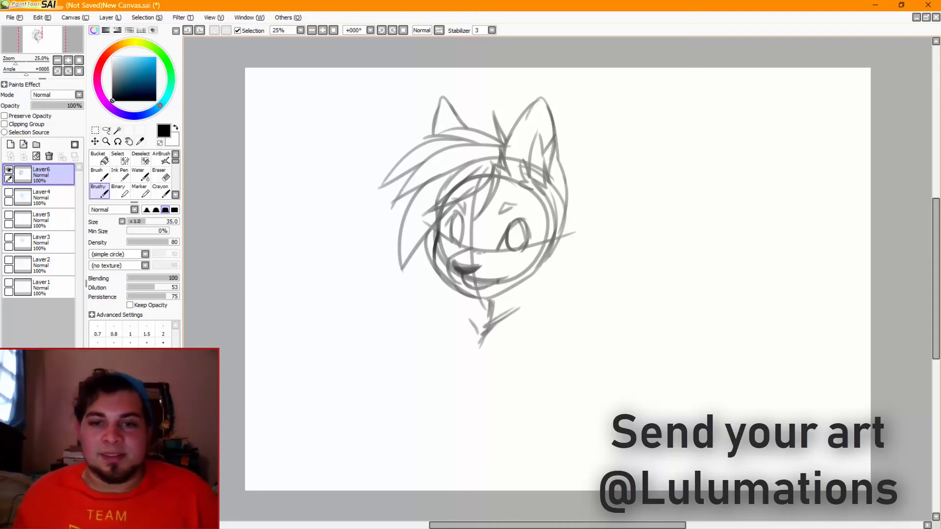
mouse_move(540, 261)
mouse_down()
mouse_move(531, 297)
mouse_move(582, 325)
mouse_up()
key(ctrl+z)
key(ctrl+z)
key(ctrl+z)
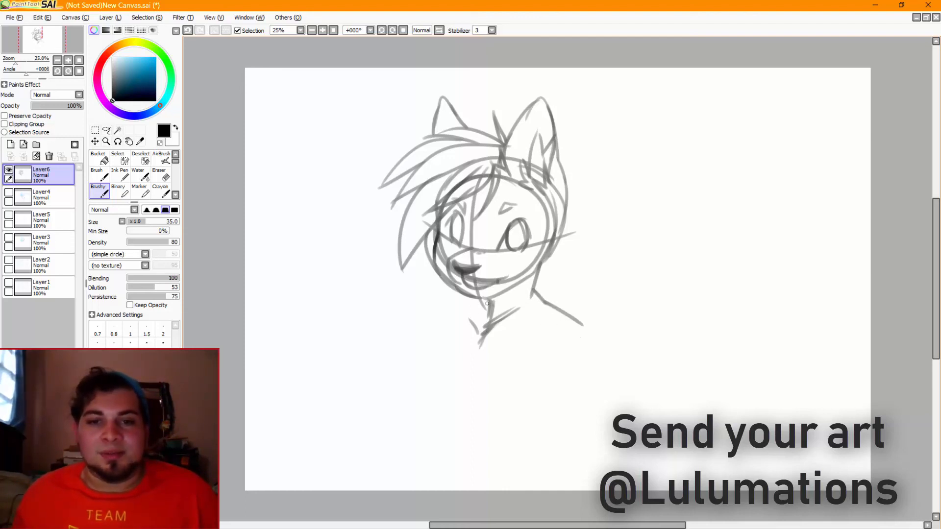
Draw the short left shoulder line out from the neck and start a line running inward from the right shoulder's end
drag(478, 308, 440, 309)
key(ctrl+z)
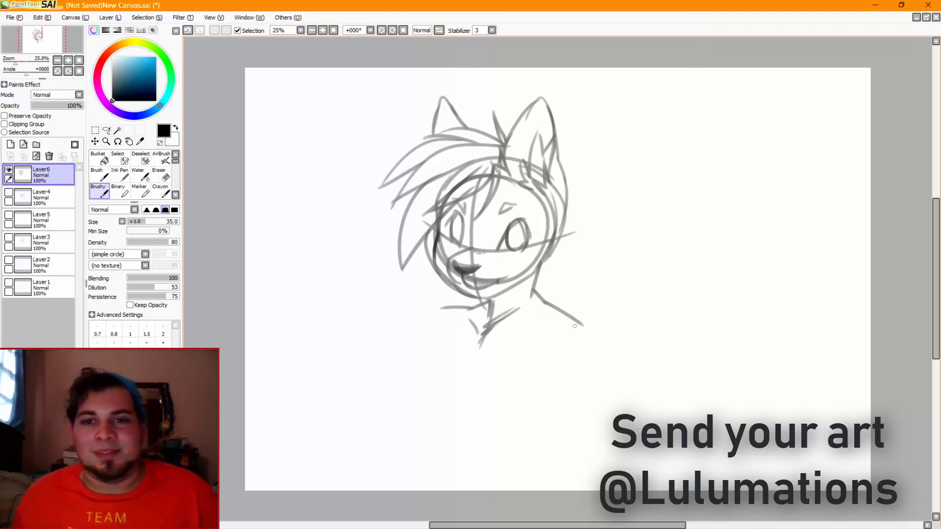
drag(578, 321, 531, 383)
key(ctrl+z)
key(ctrl+z)
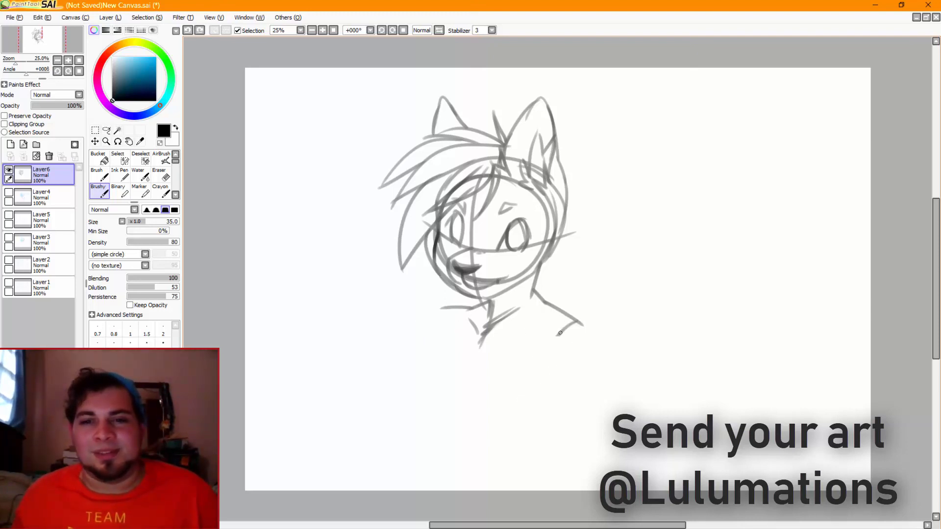